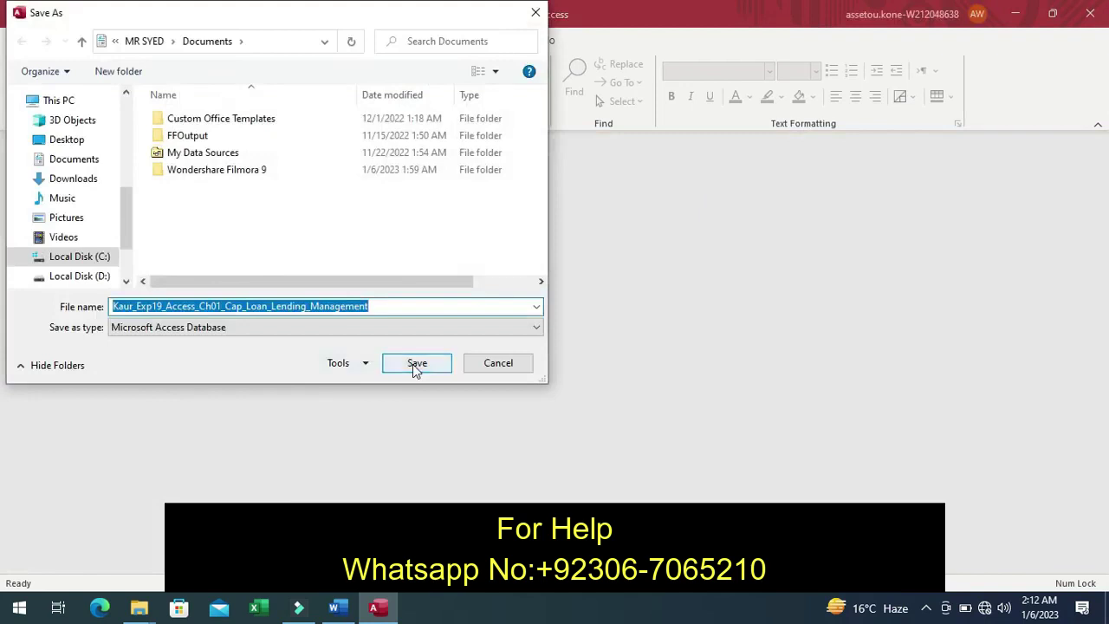
- Save the Loan Lending Management database to the Documents folder as a Microsoft Access Database and enable its content
click(414, 364)
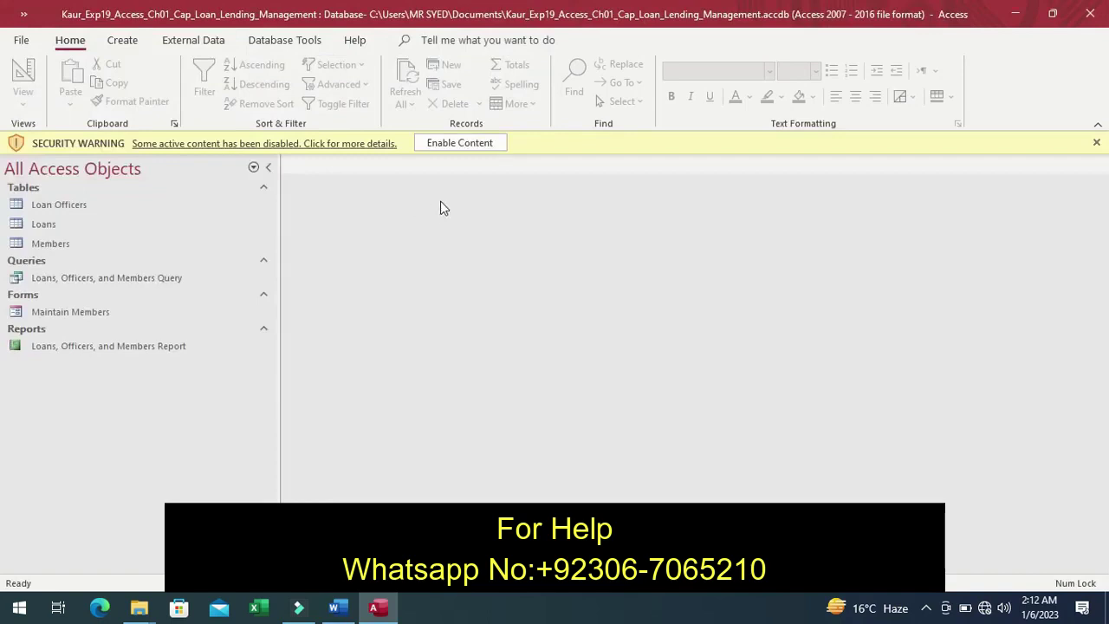
click(449, 145)
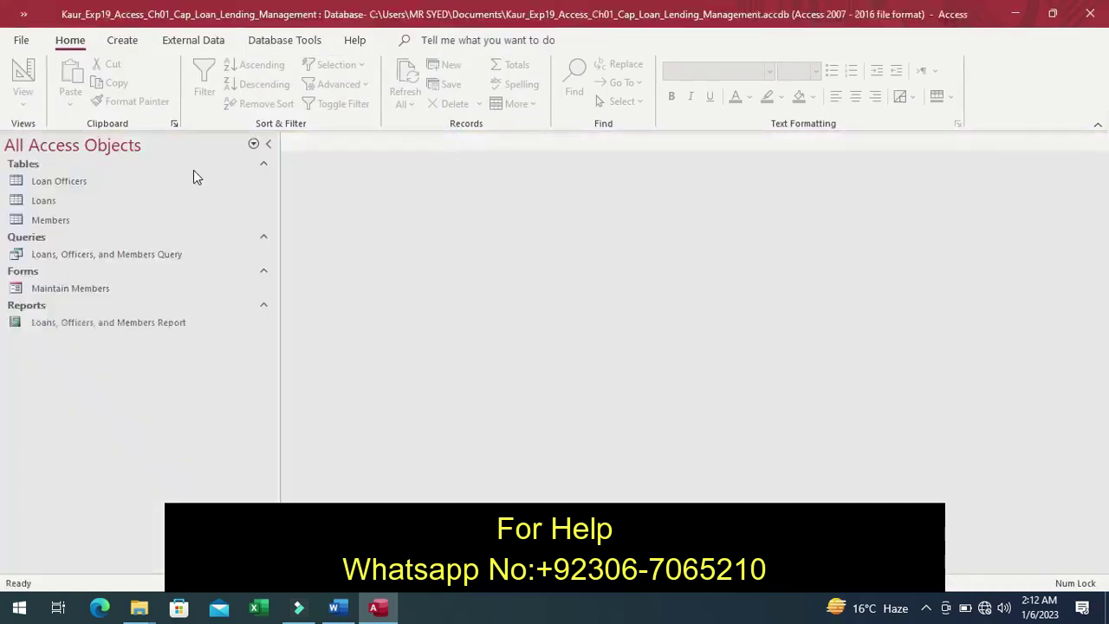
- Open the Loan Officers, Loans and Members tables in Datasheet view
double_click(127, 190)
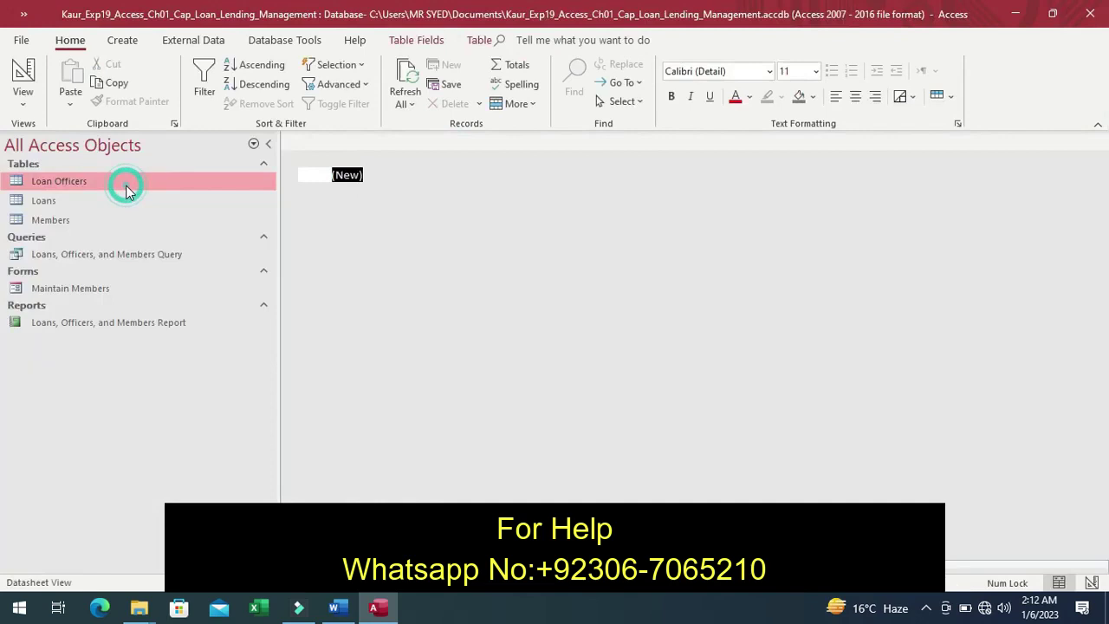
click(67, 208)
double_click(68, 210)
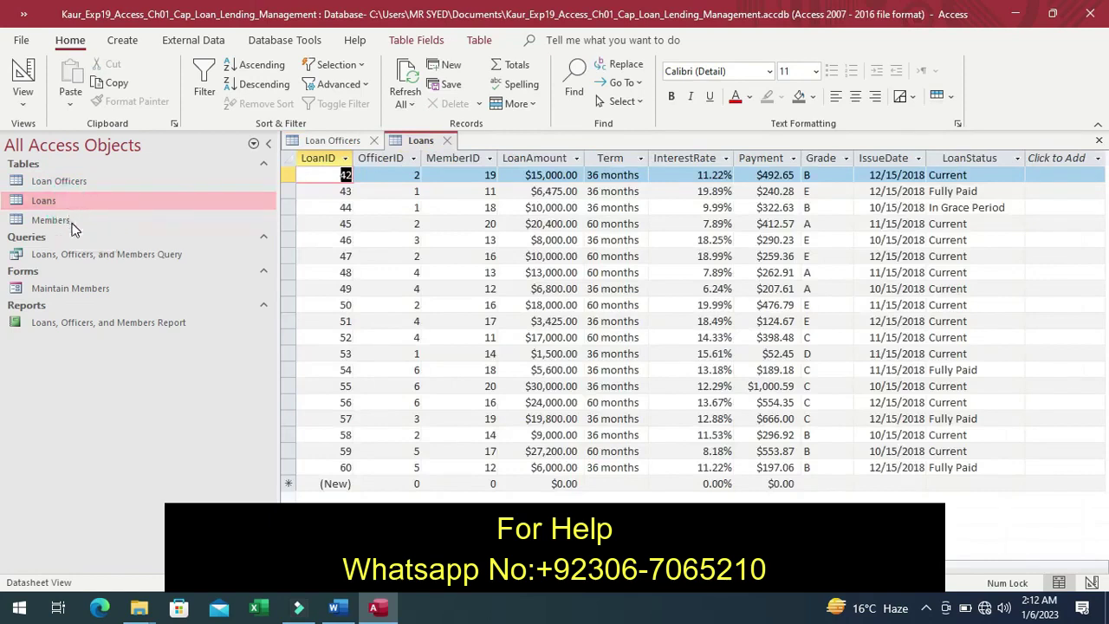
double_click(73, 225)
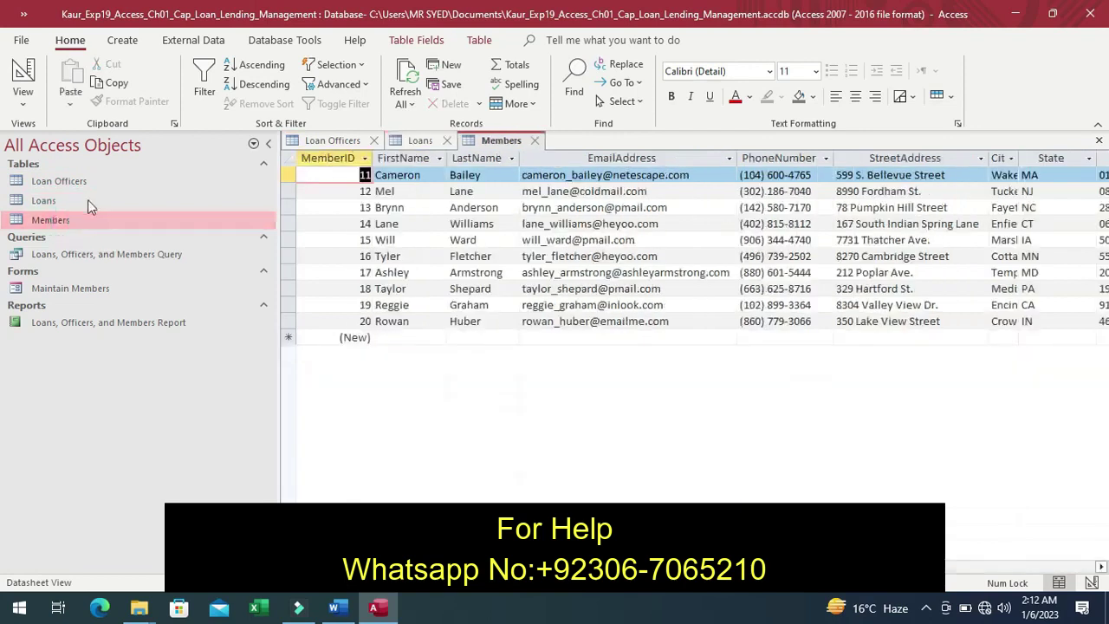
click(100, 182)
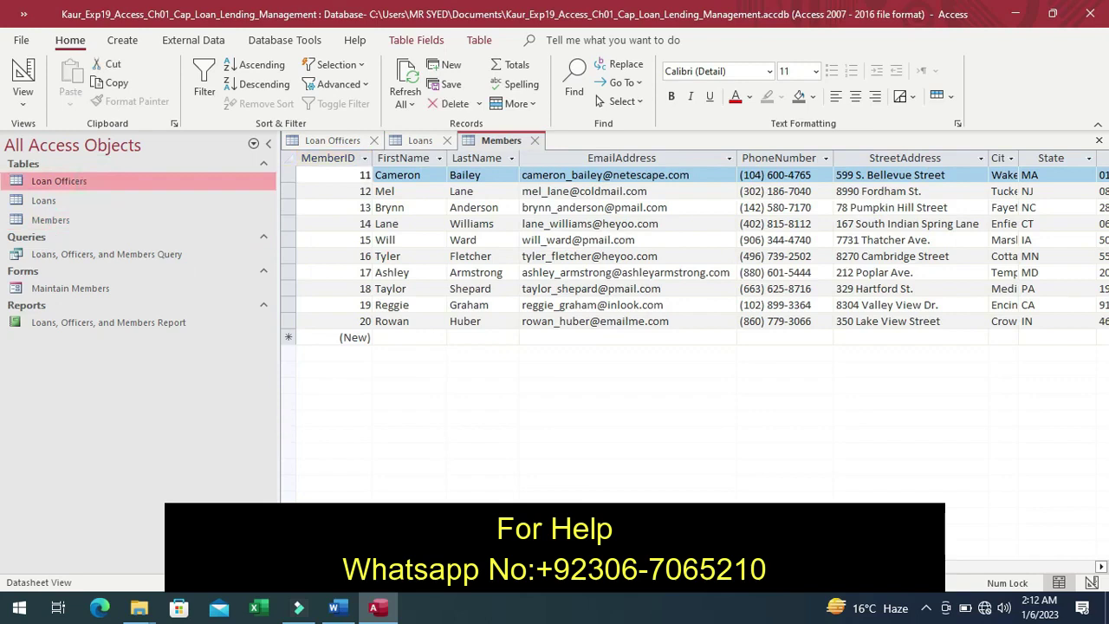
- Switch to the grader instructions in Word and undo the yellow highlight on the project title
mouse_move(341, 609)
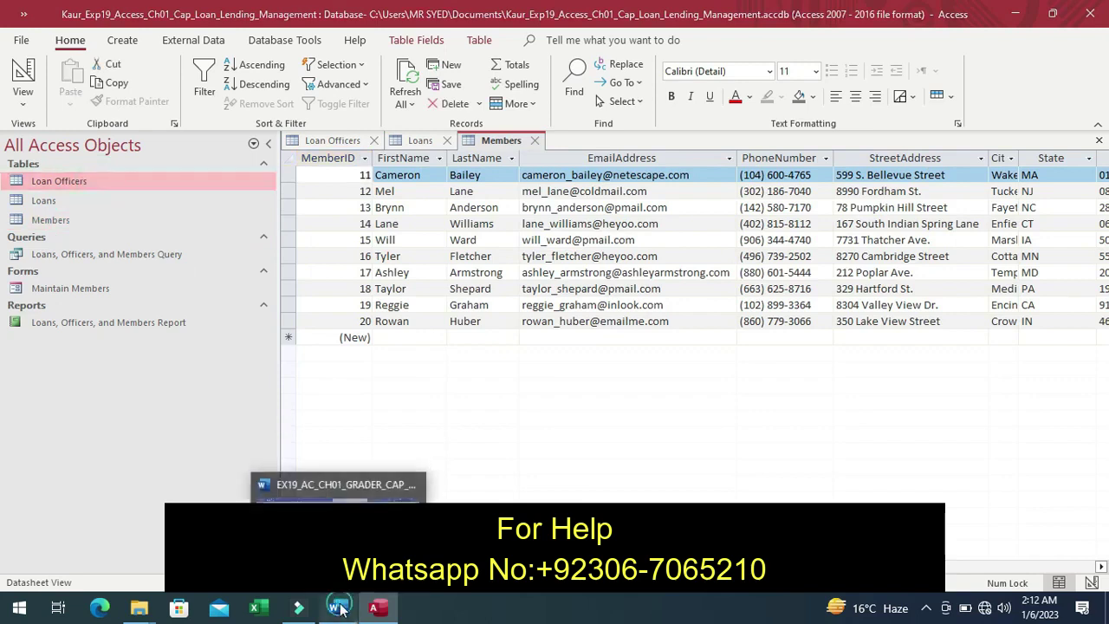
click(433, 492)
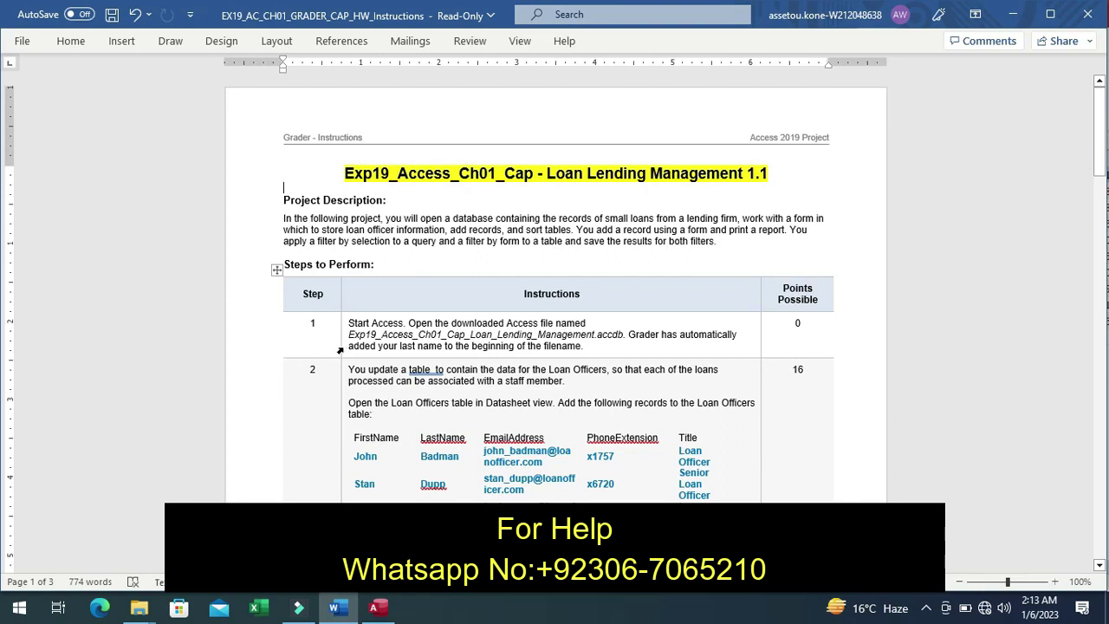
key(ctrl+z)
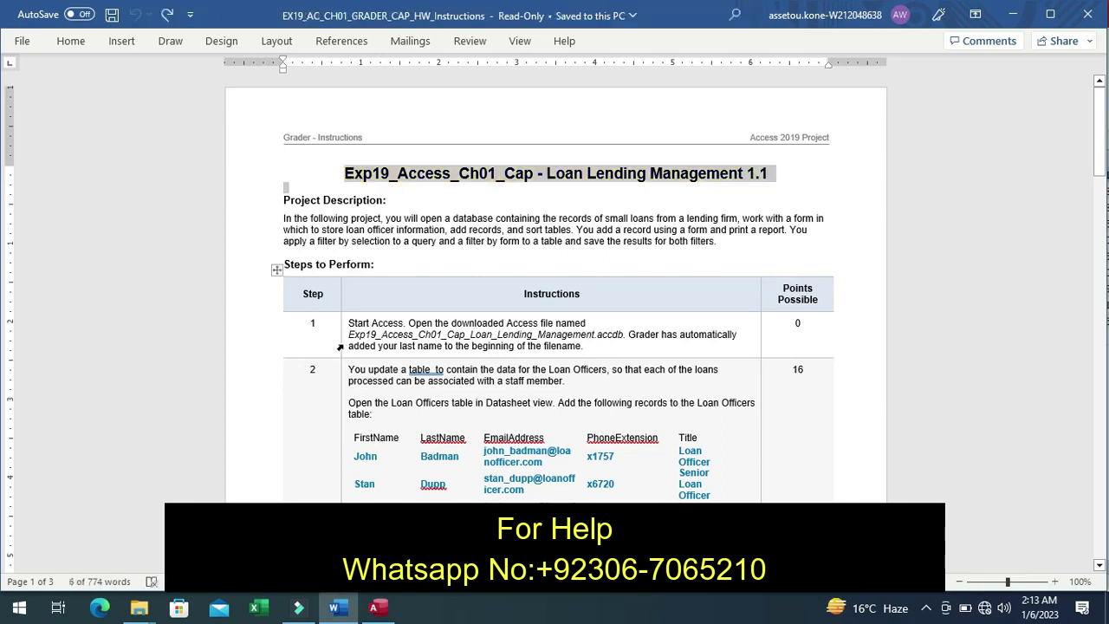
- Highlight the step 1 instruction text in yellow
click(338, 344)
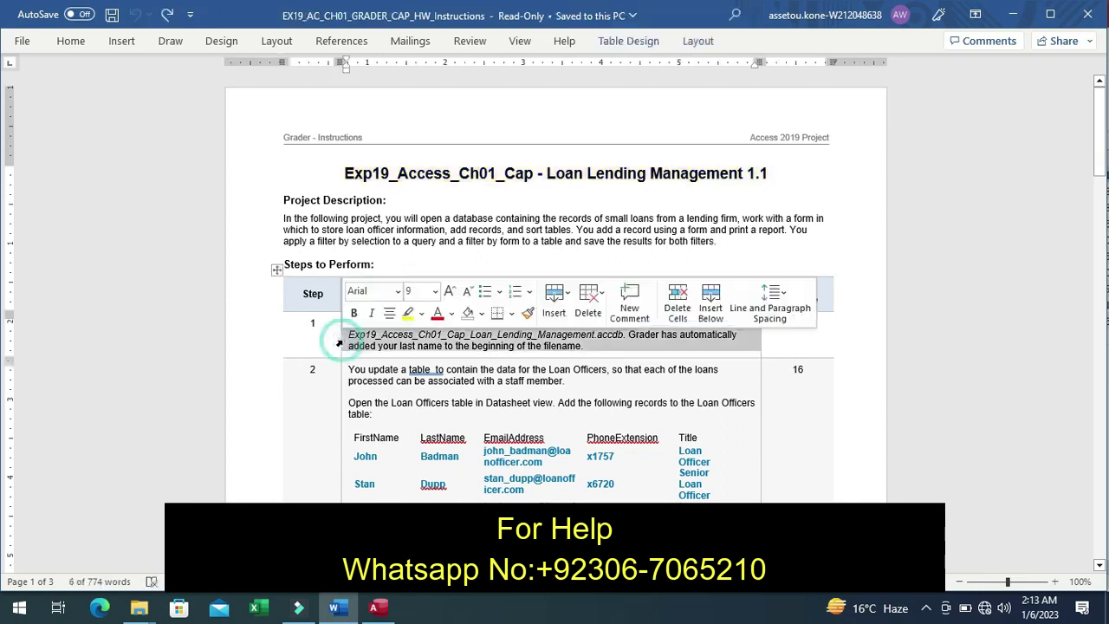
click(408, 316)
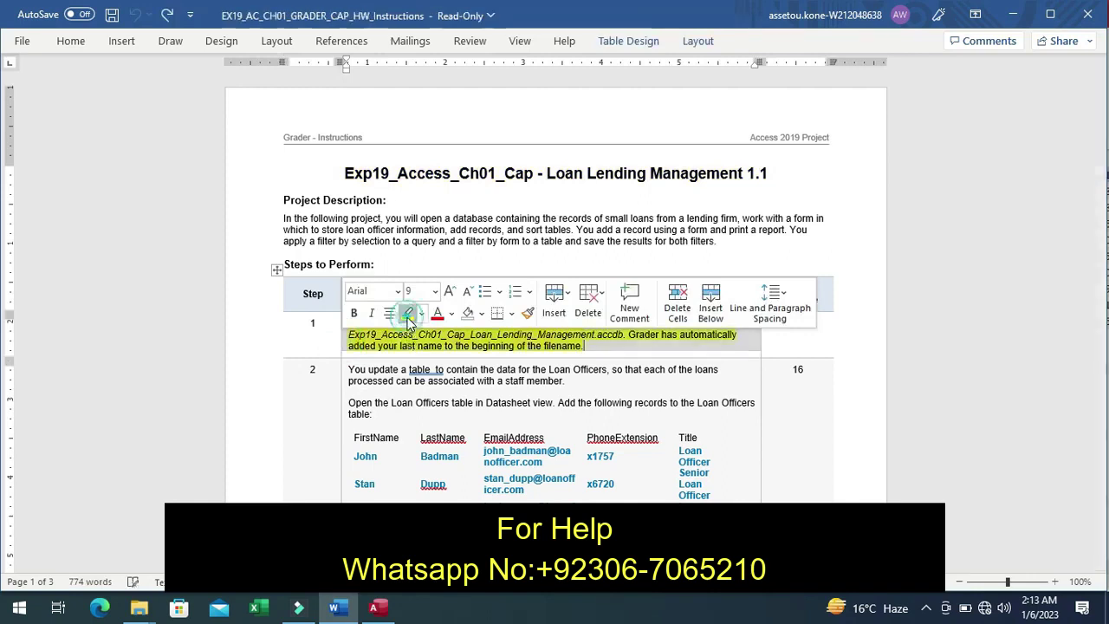
click(325, 339)
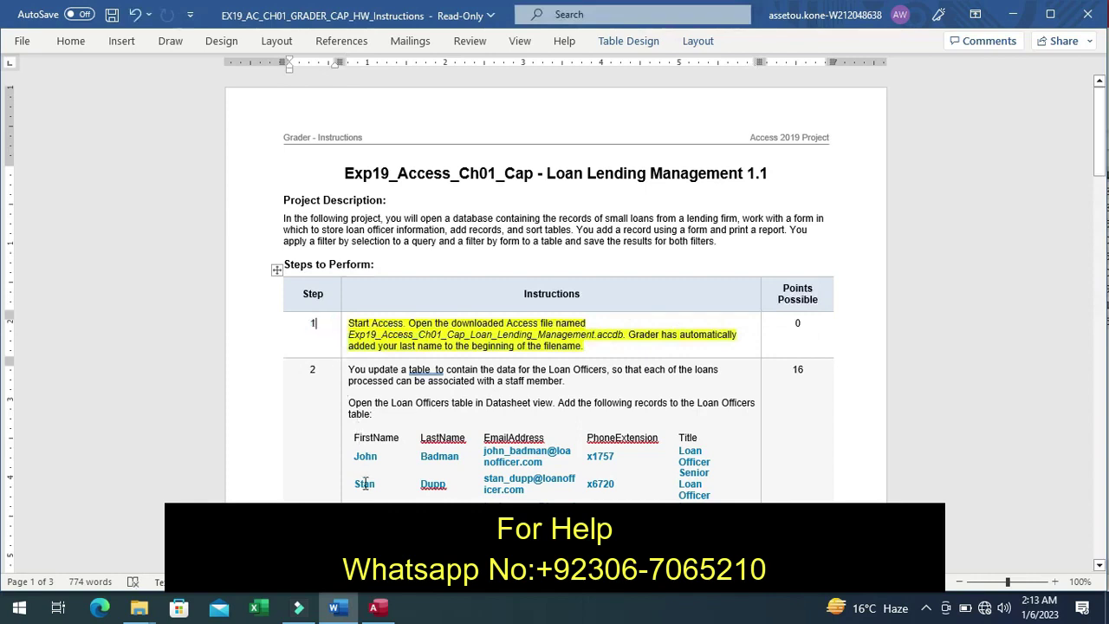
- Switch to Access and bring the Loan Officers table to the front
click(377, 608)
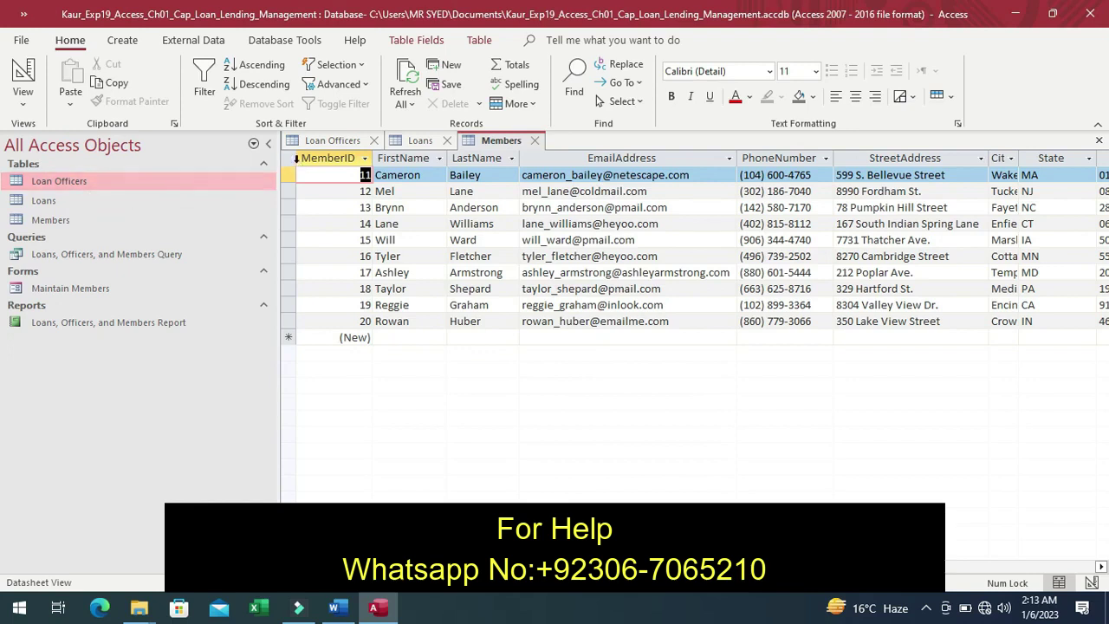
click(139, 207)
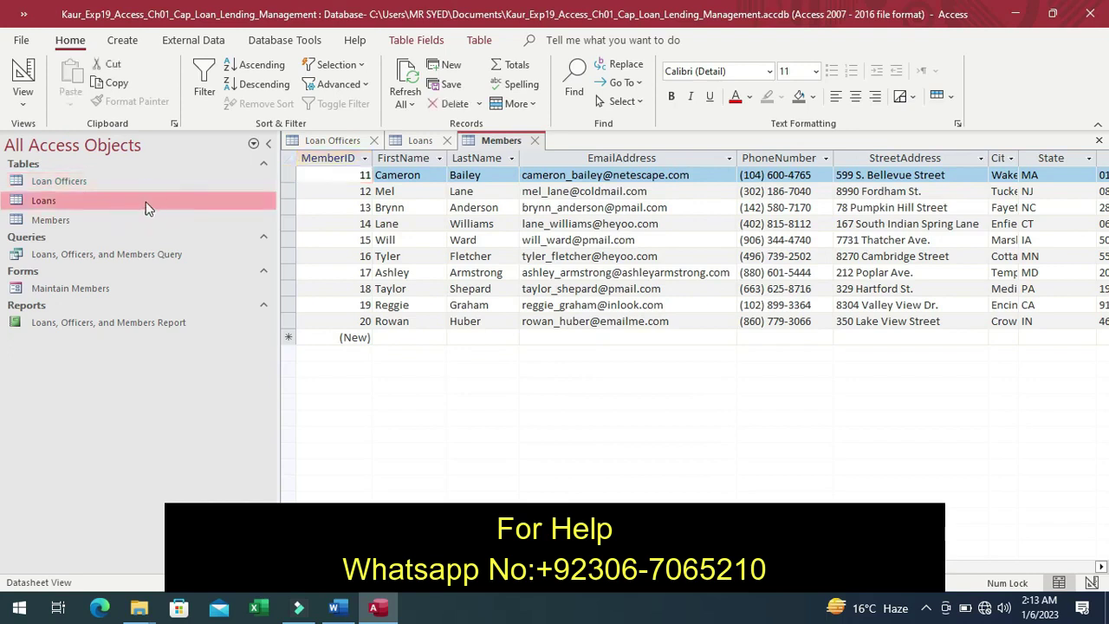
double_click(157, 182)
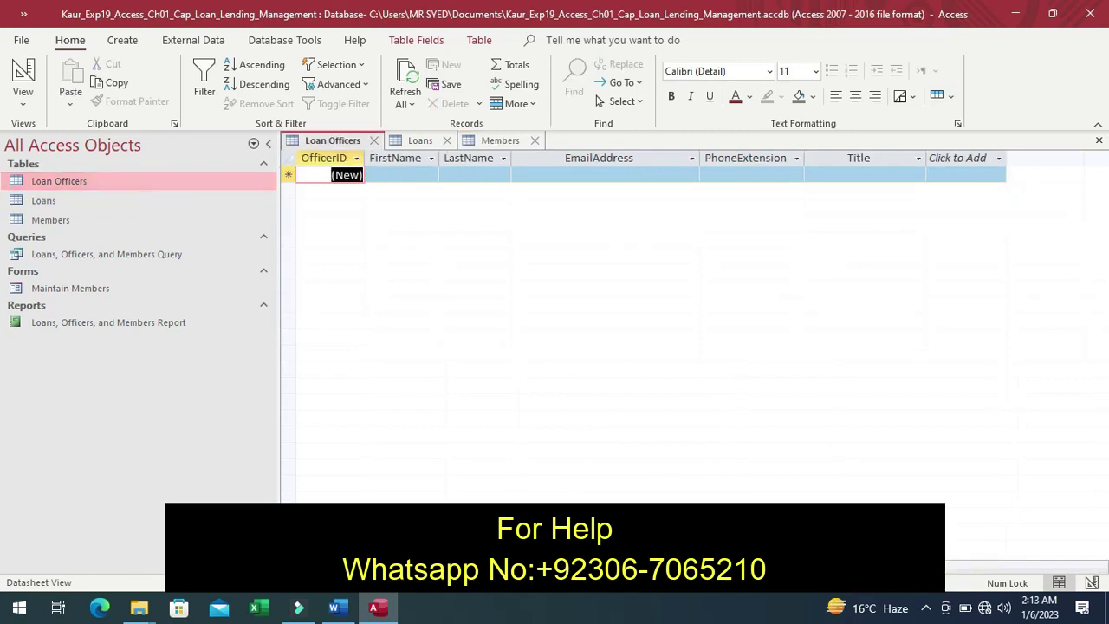
- Switch to the Word instructions and undo the highlight on the step 1 text
click(337, 609)
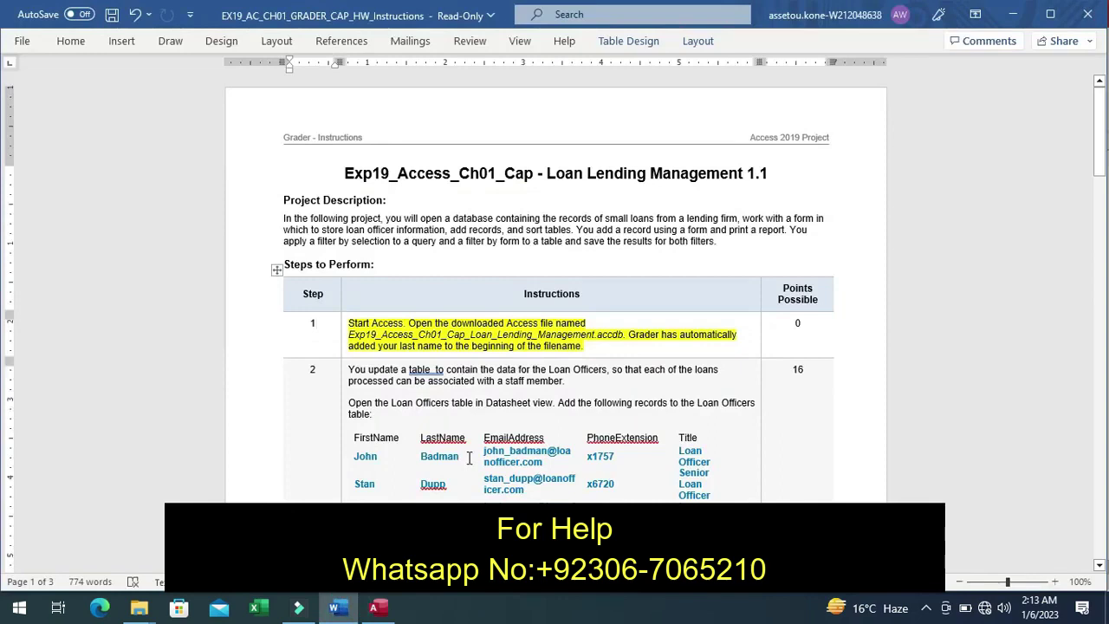
key(ctrl+z)
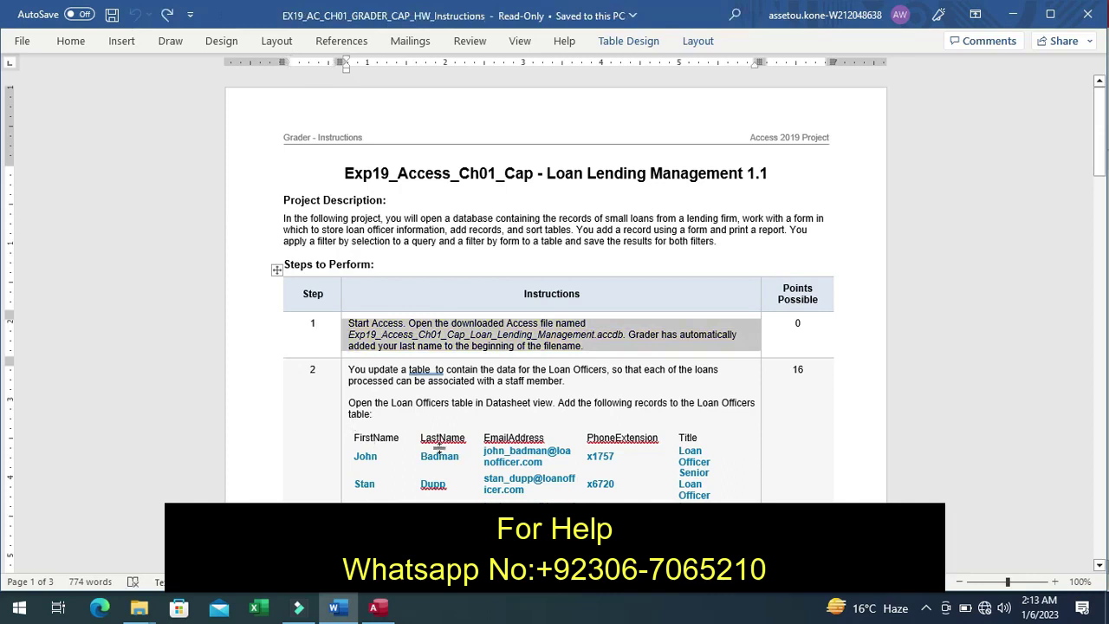
- Review the step 2 instructions and the list of records required for the Loan Officers table
click(1101, 565)
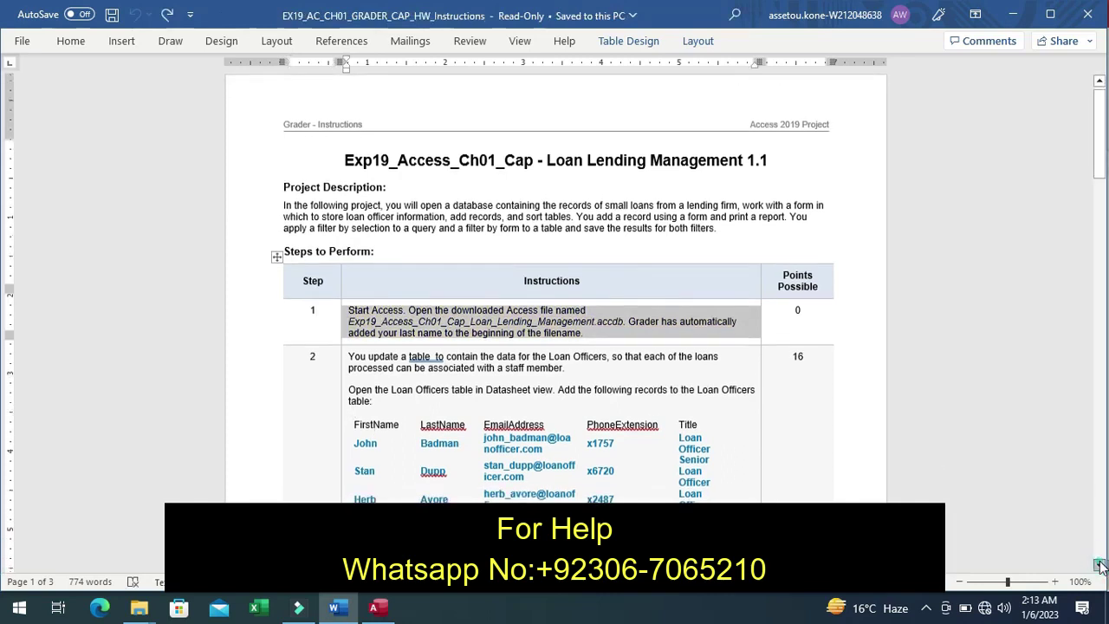
click(1100, 565)
click(1101, 565)
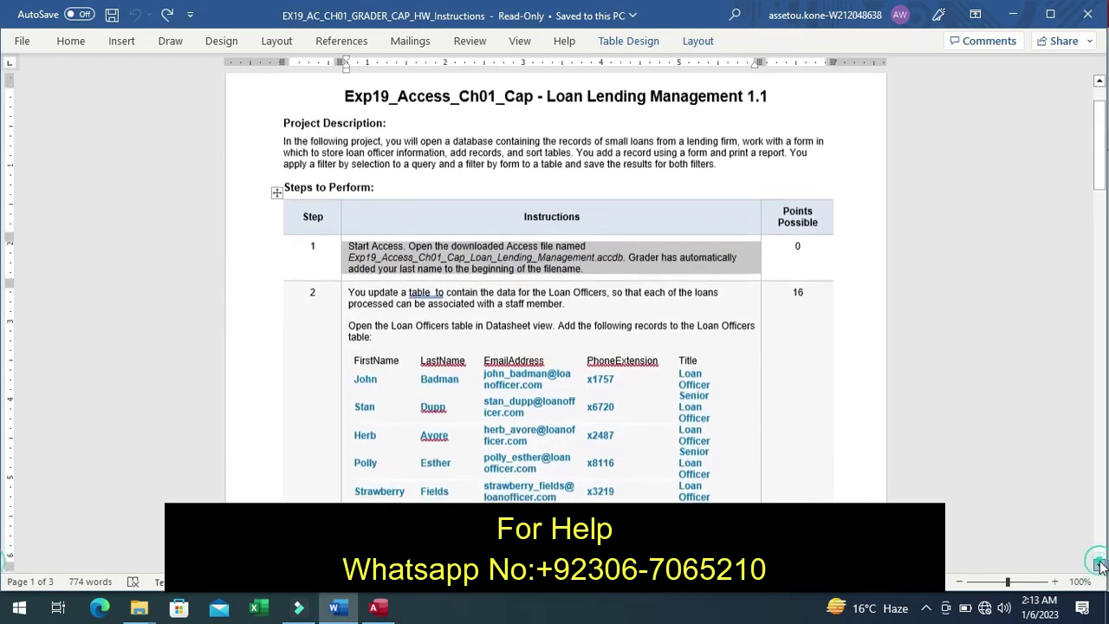
click(1101, 565)
click(1100, 565)
click(1101, 565)
click(1101, 565)
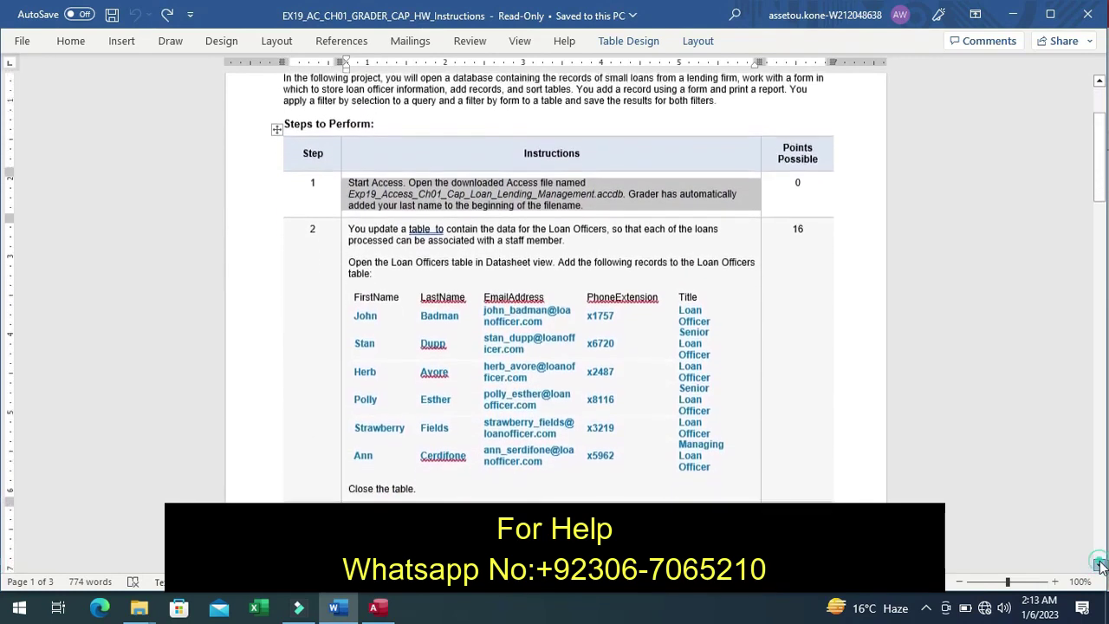
click(1101, 565)
click(1100, 565)
click(1100, 565)
click(1100, 565)
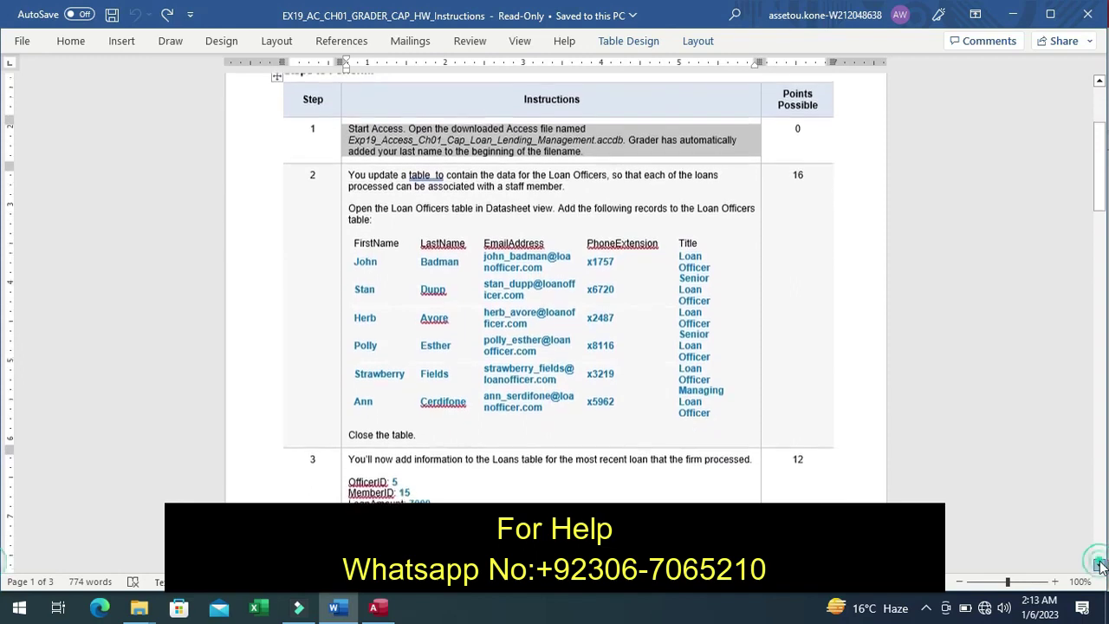
click(1101, 565)
click(1101, 565)
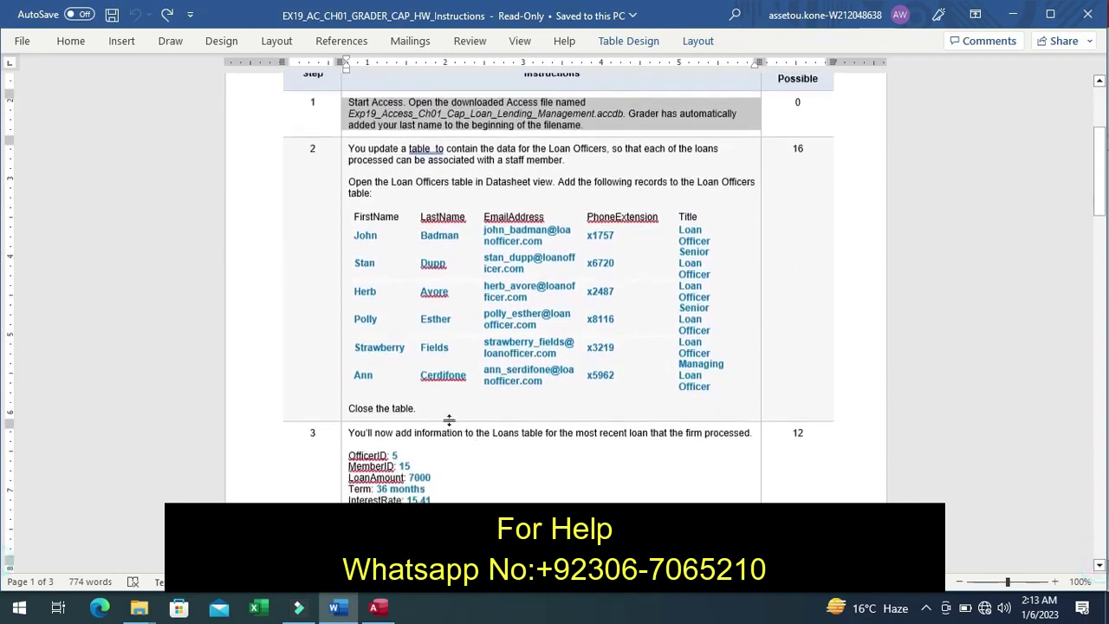
- Highlight the step 2 instructions and their Loan Officers record list in yellow
click(344, 306)
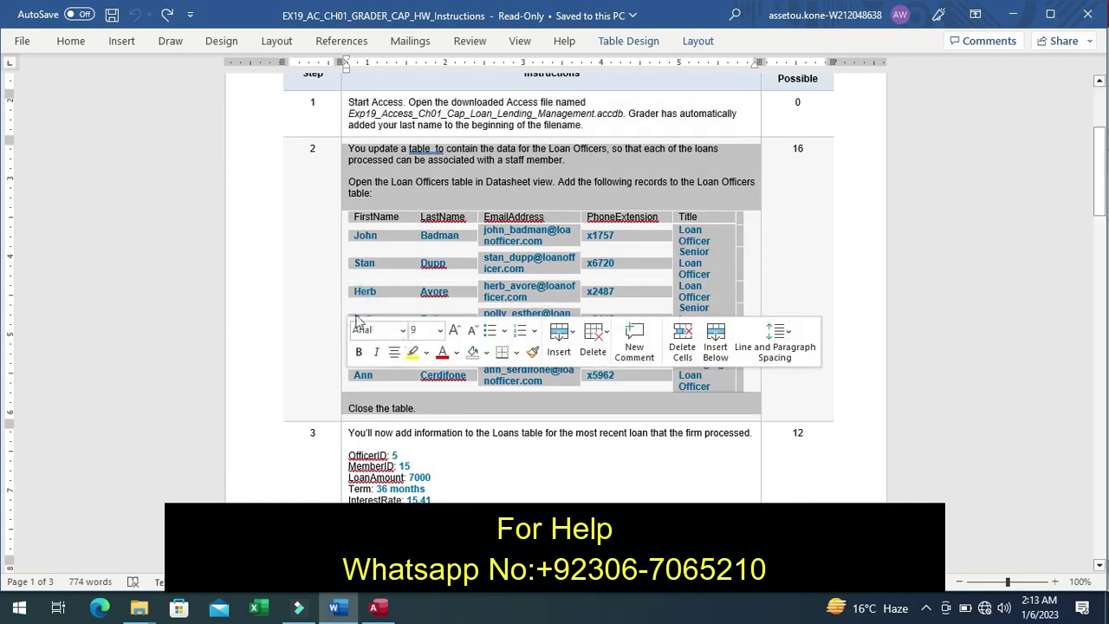
click(413, 354)
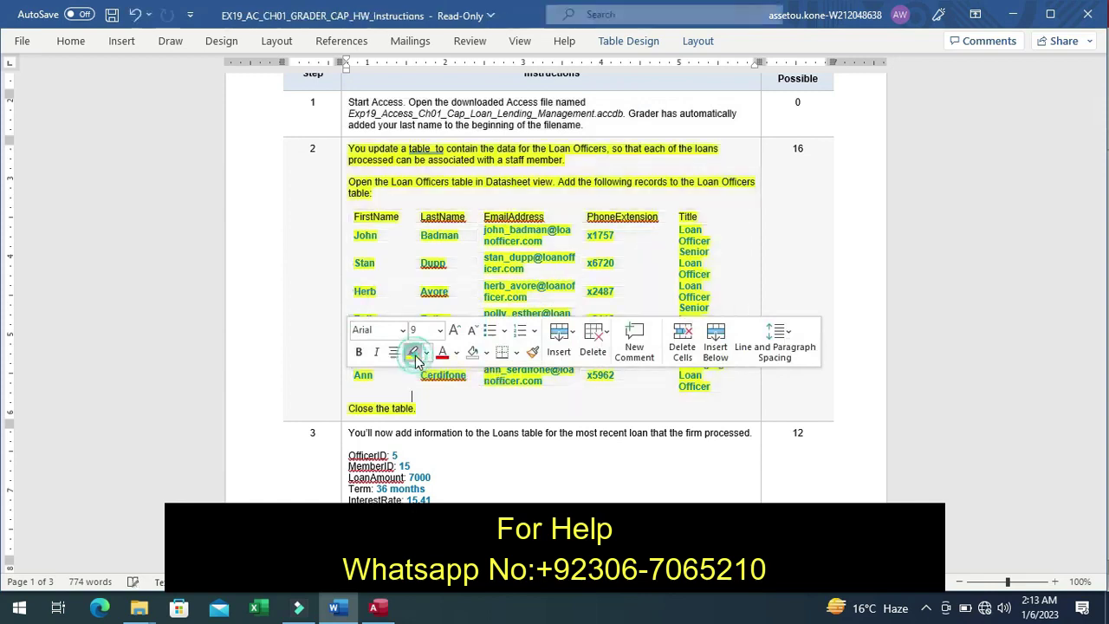
click(282, 345)
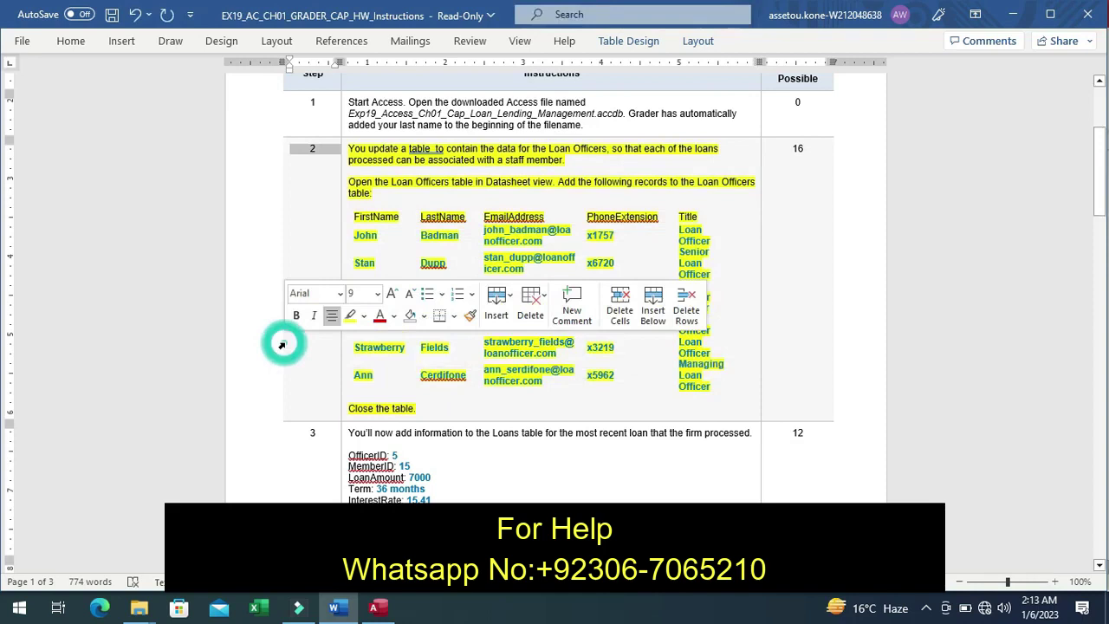
click(281, 345)
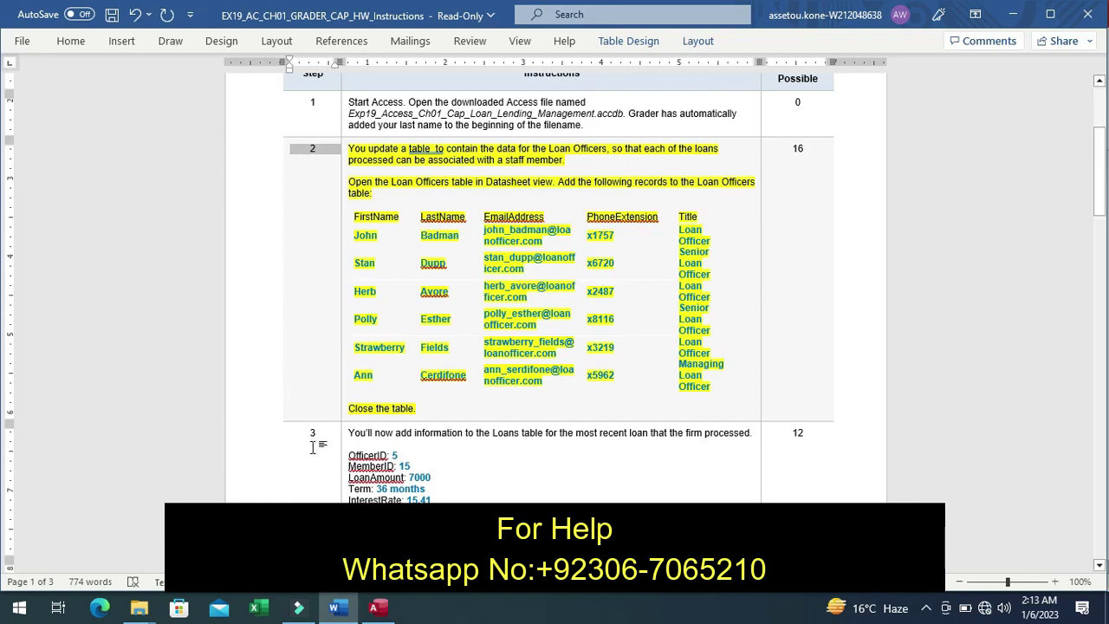
- Switch to Access and place the cursor in the FirstName field of the new Loan Officers record
click(373, 609)
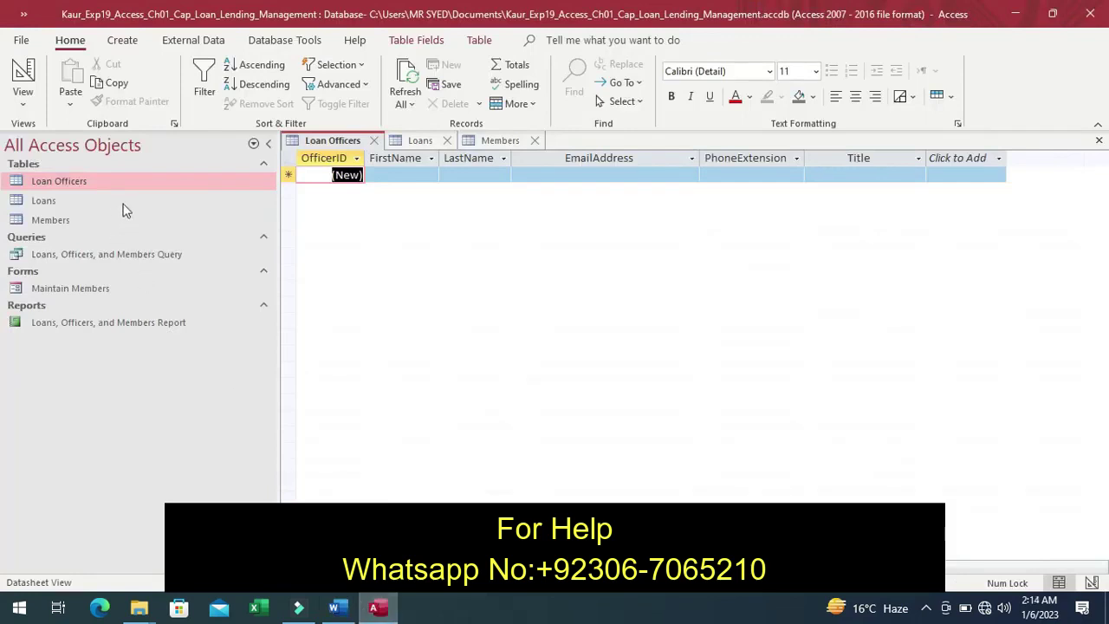
double_click(68, 181)
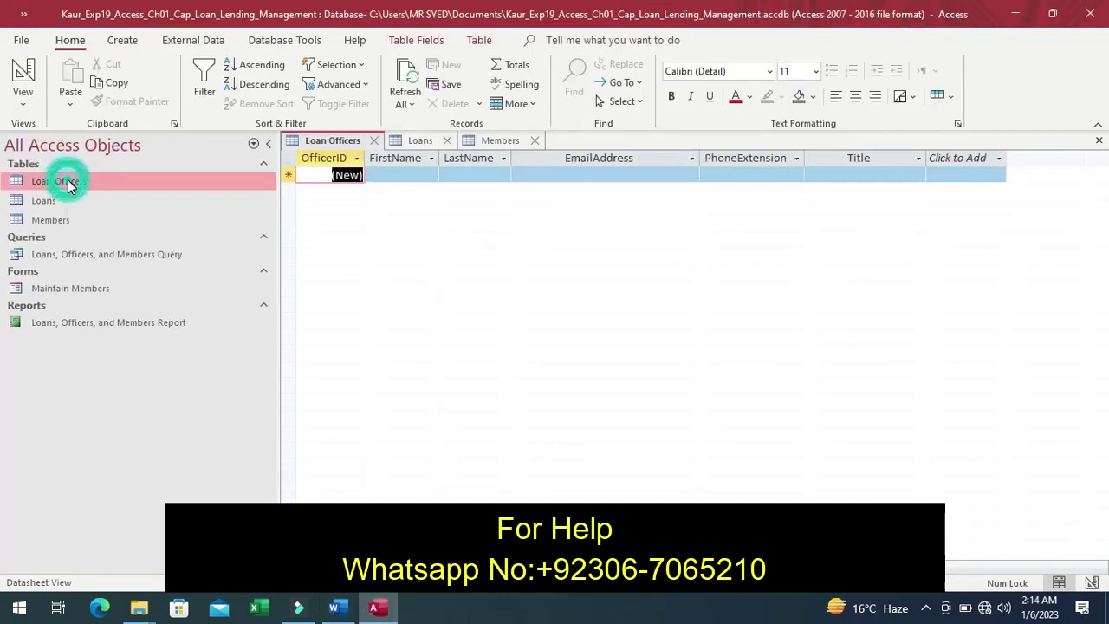
click(381, 176)
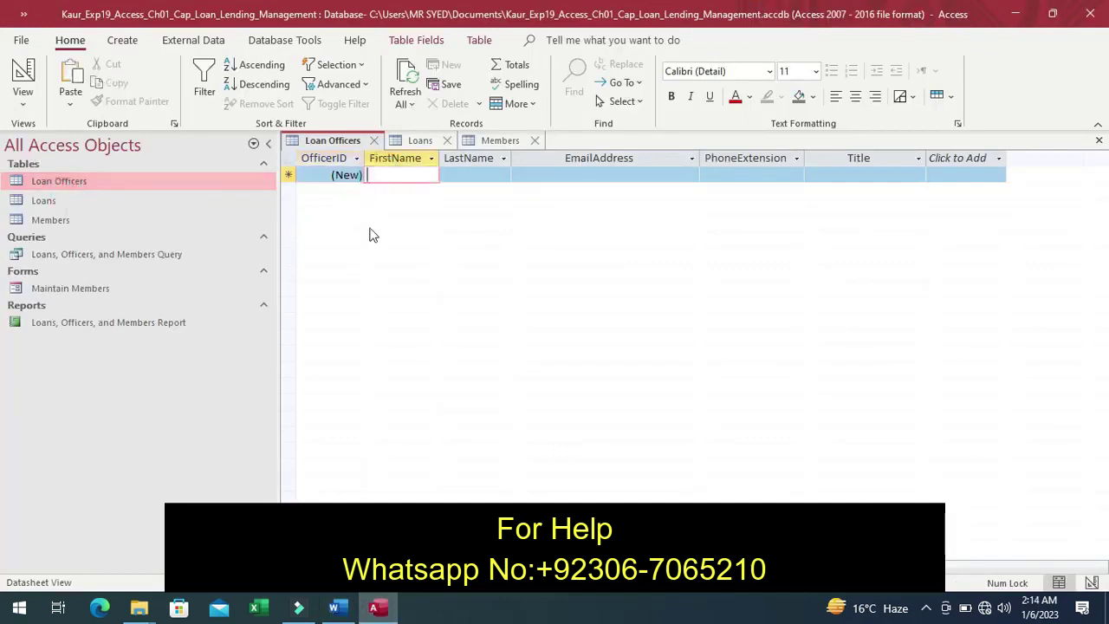
- Switch to the Word instructions, undo the highlight on the step 2 text and clear the selection
click(336, 609)
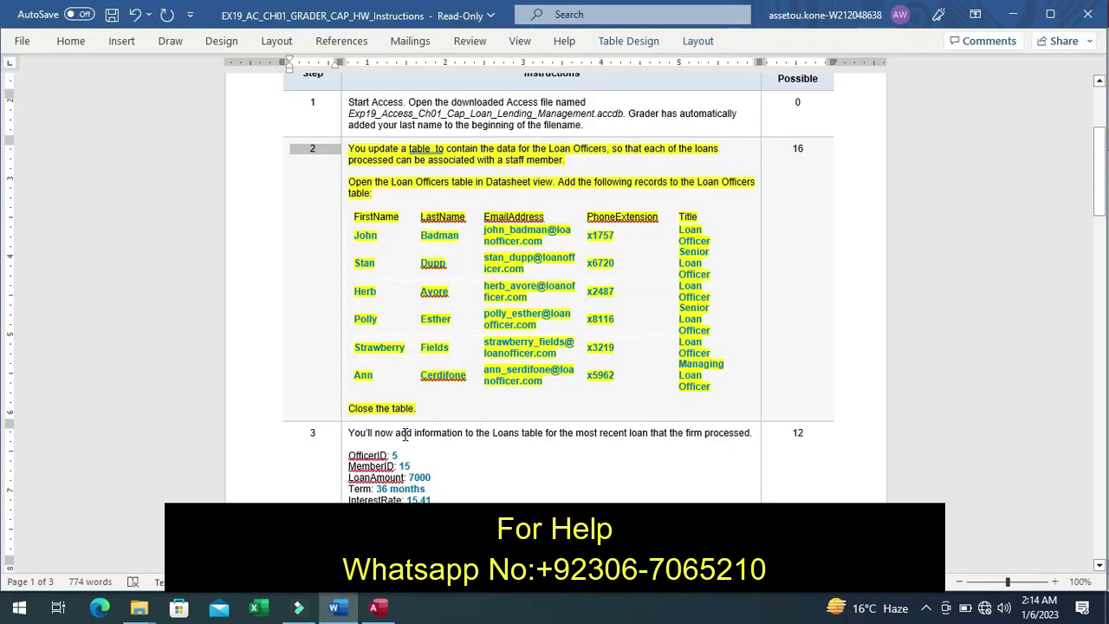
key(ctrl+z)
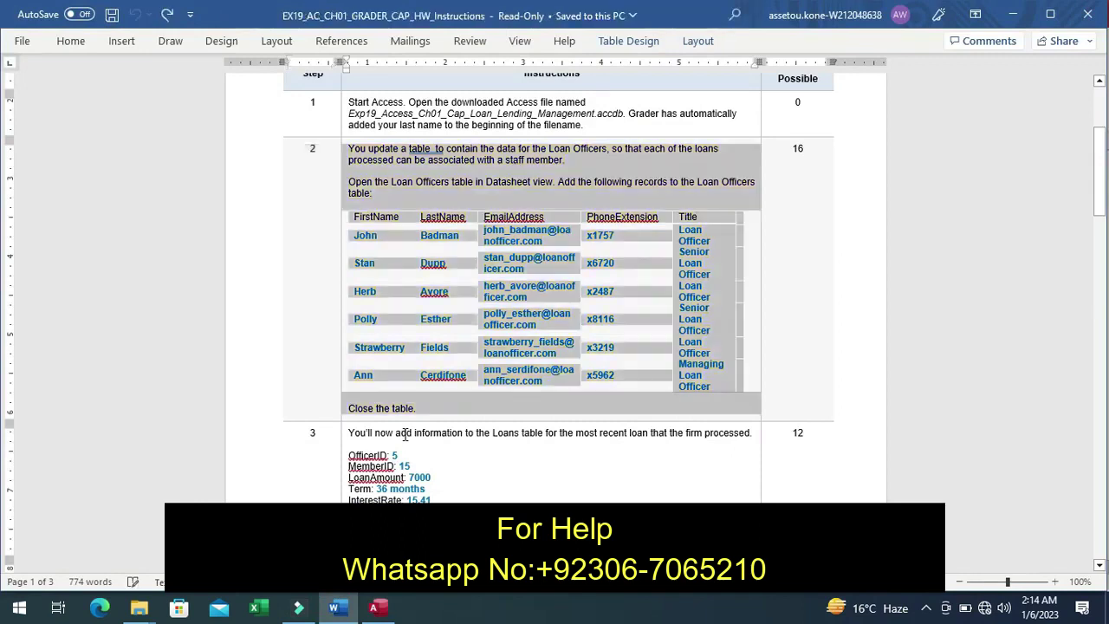
click(306, 274)
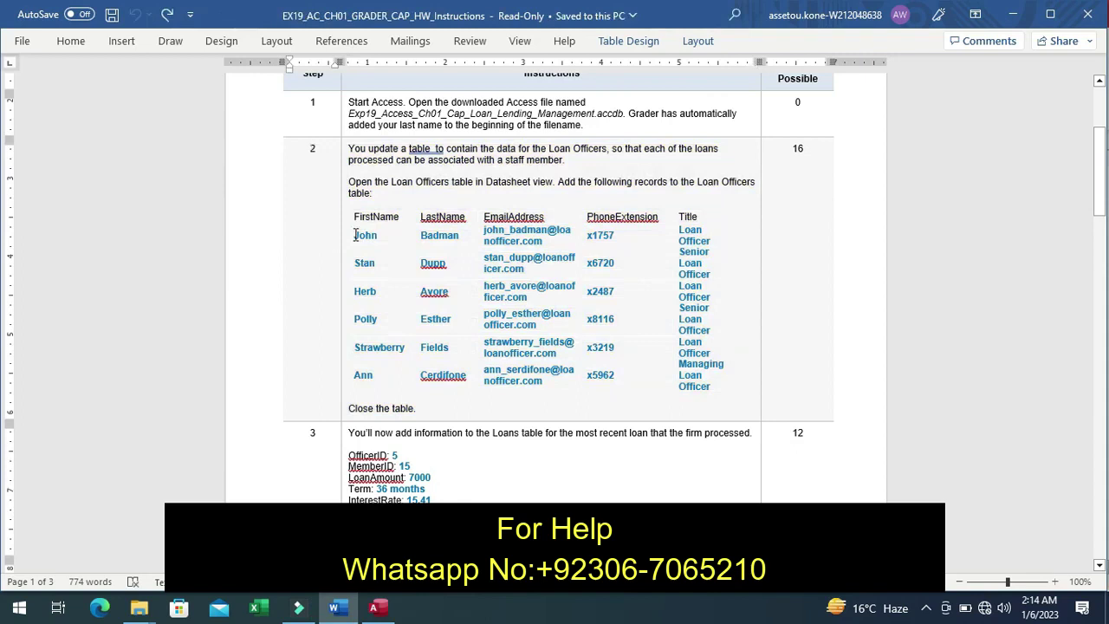
- Copy the first listed officer's first name from the Word instructions into the FirstName field of the new Loan Officers record in Access
drag(356, 235, 384, 239)
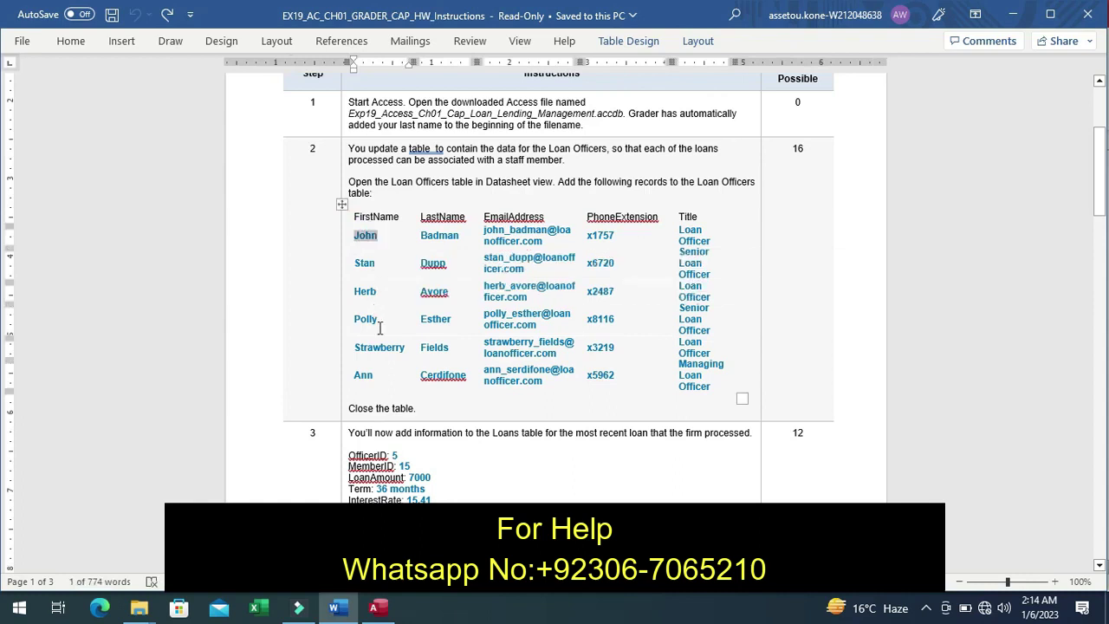
click(379, 609)
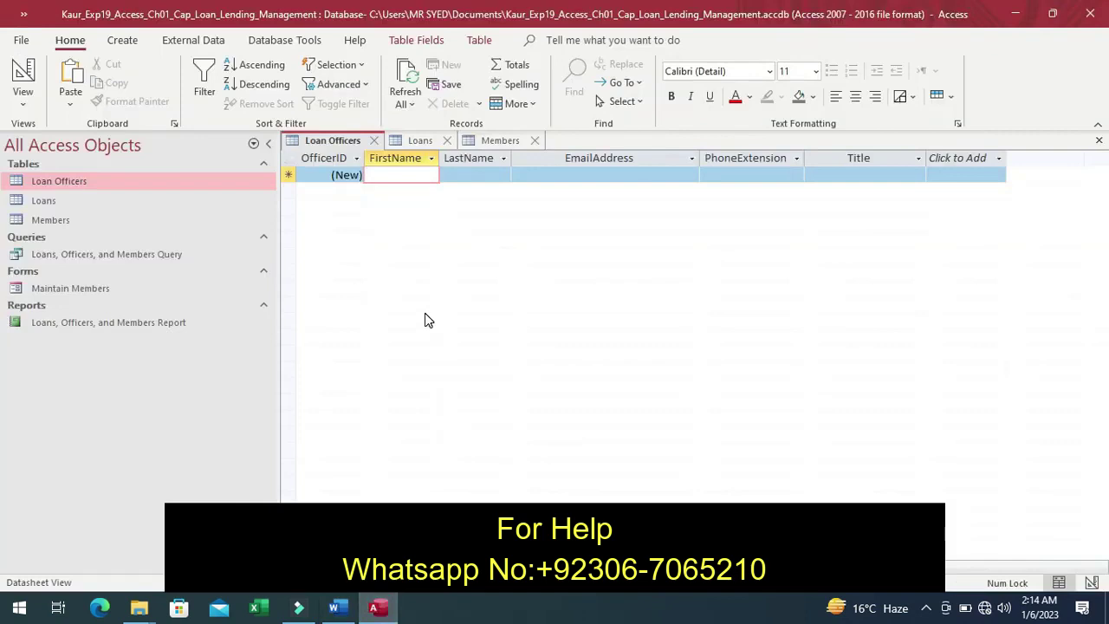
text(John)
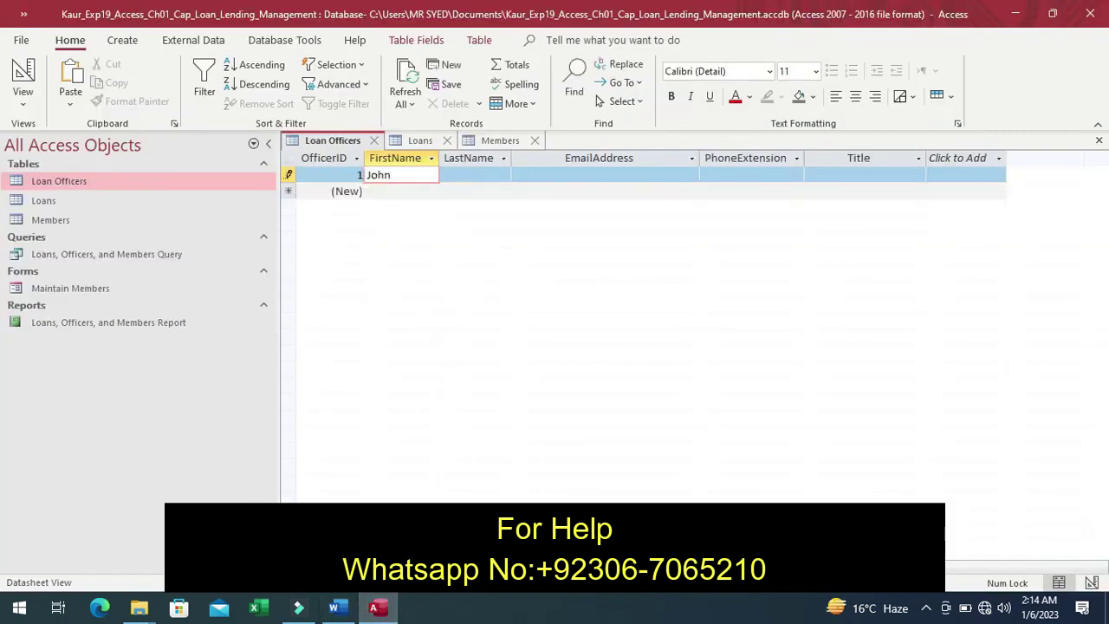
- Copy the first officer's last name from the Word instructions into the LastName field of the same Access record
click(350, 614)
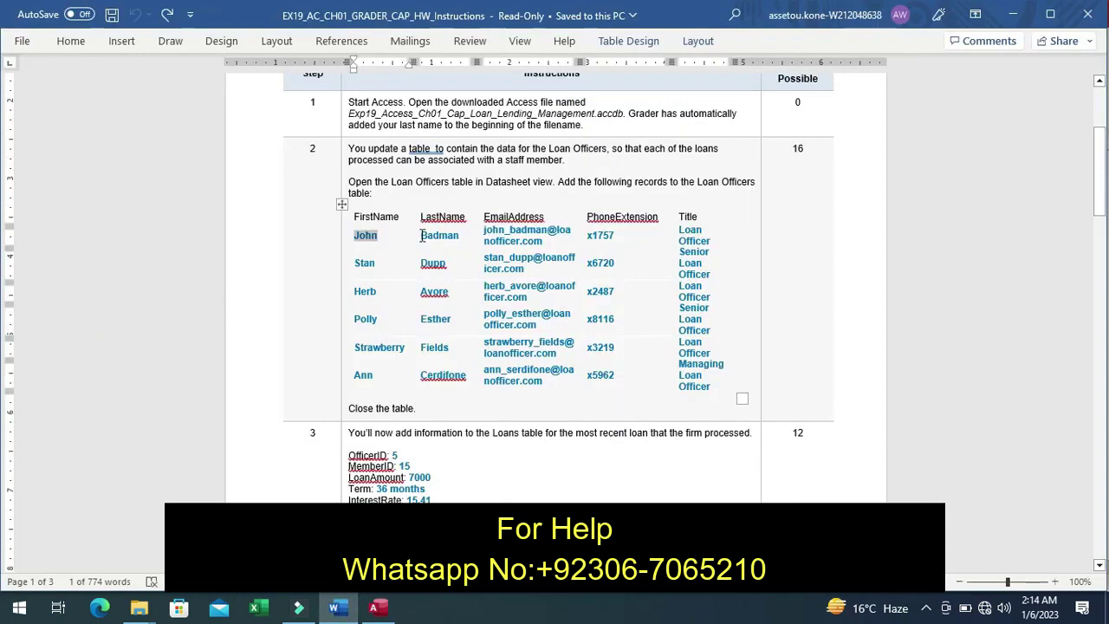
drag(422, 235, 462, 248)
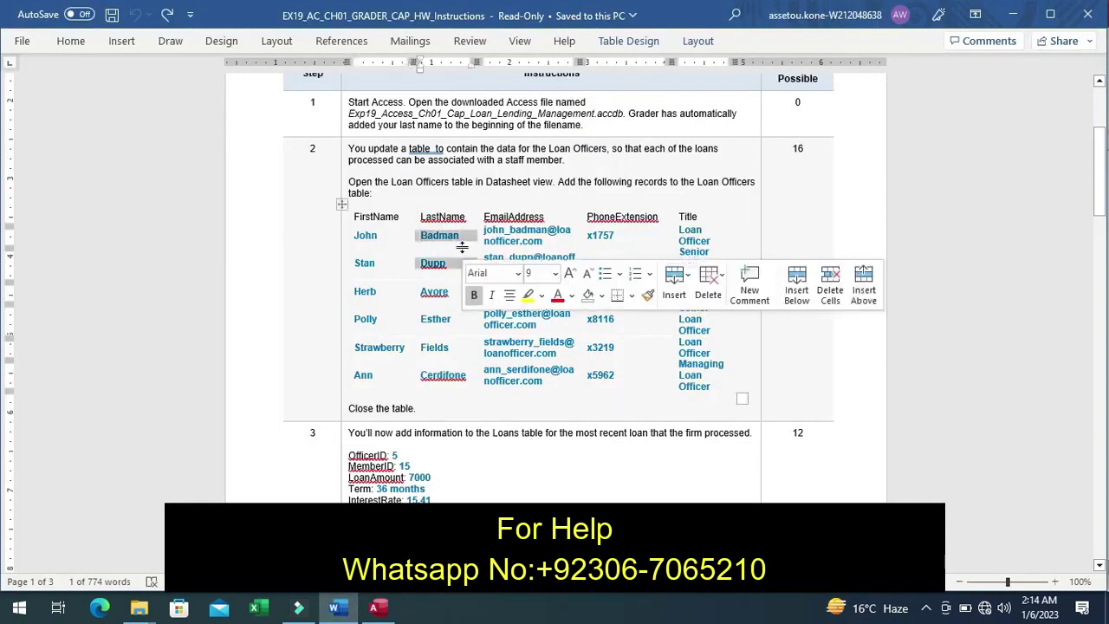
key(ctrl+c)
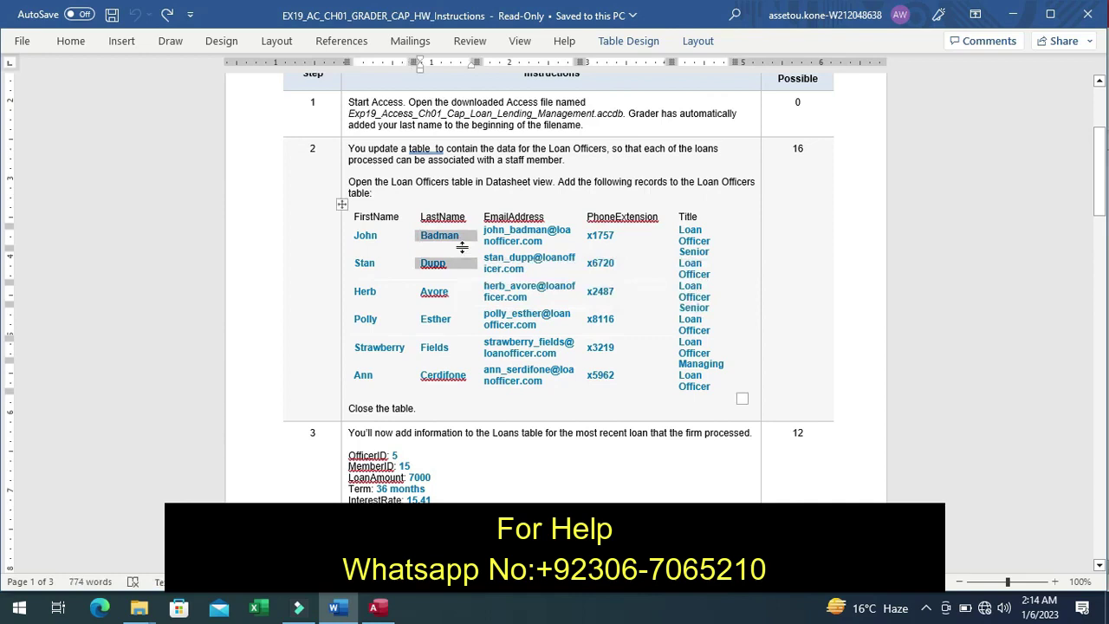
click(400, 252)
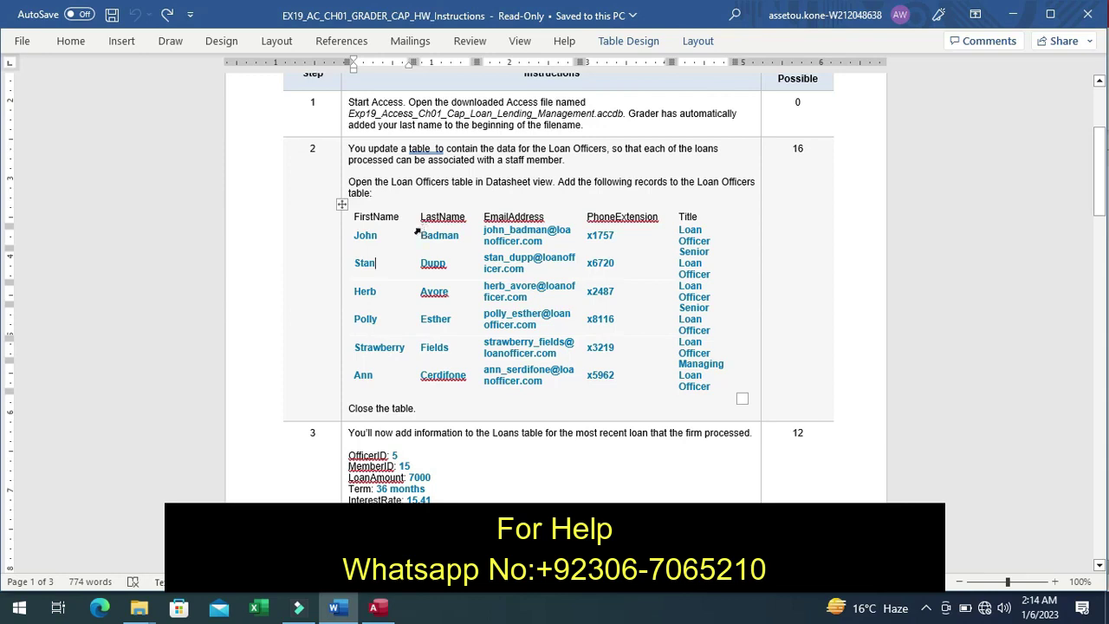
click(418, 232)
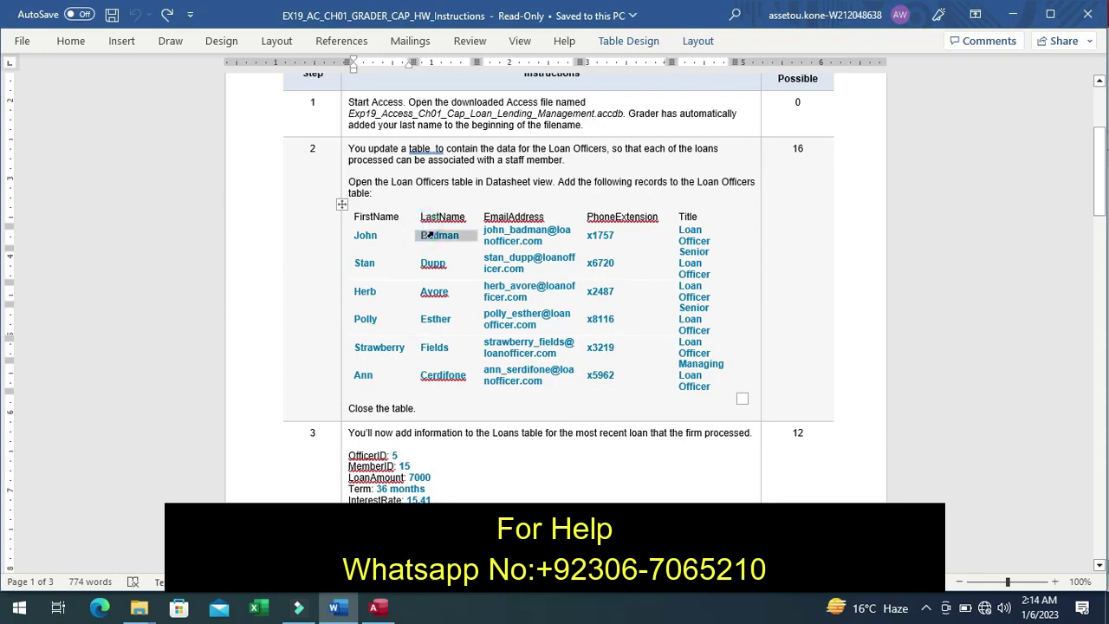
right_click(436, 235)
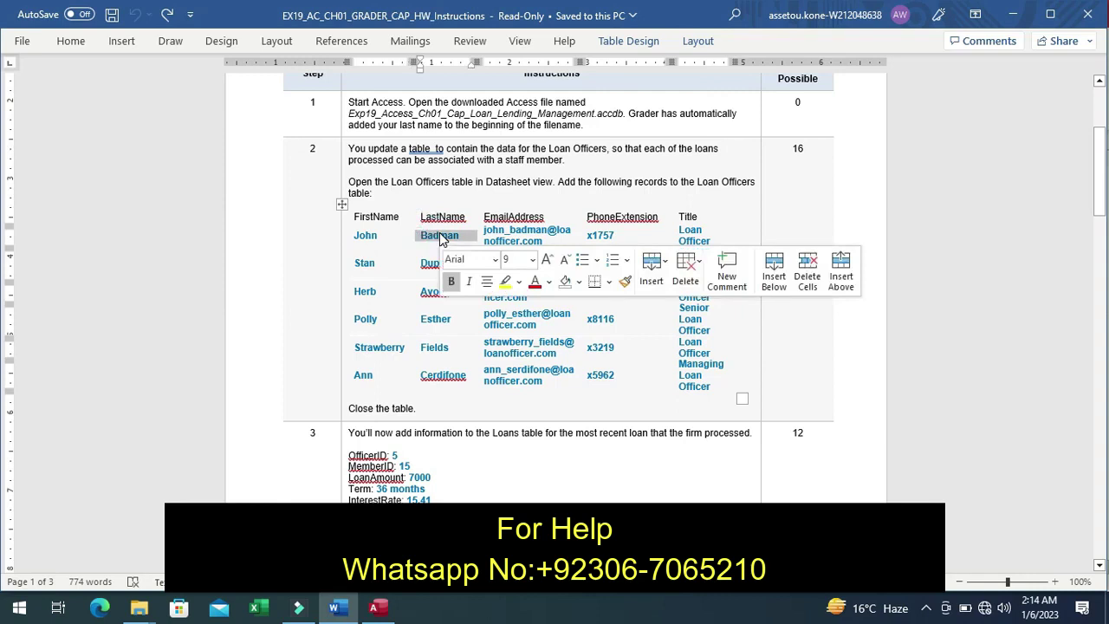
key(Escape)
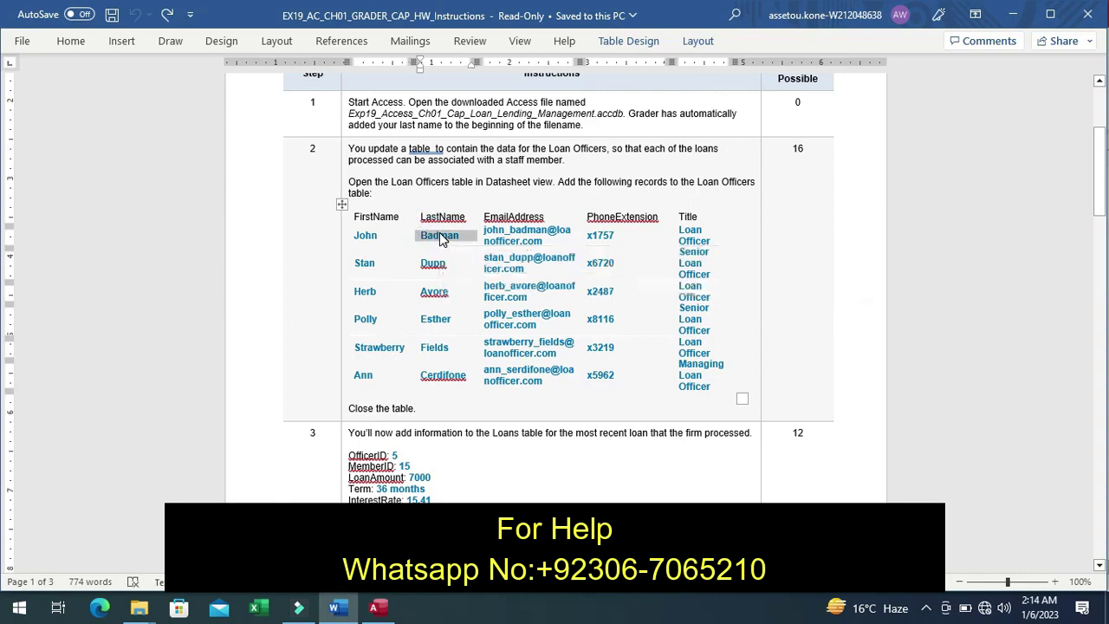
click(378, 608)
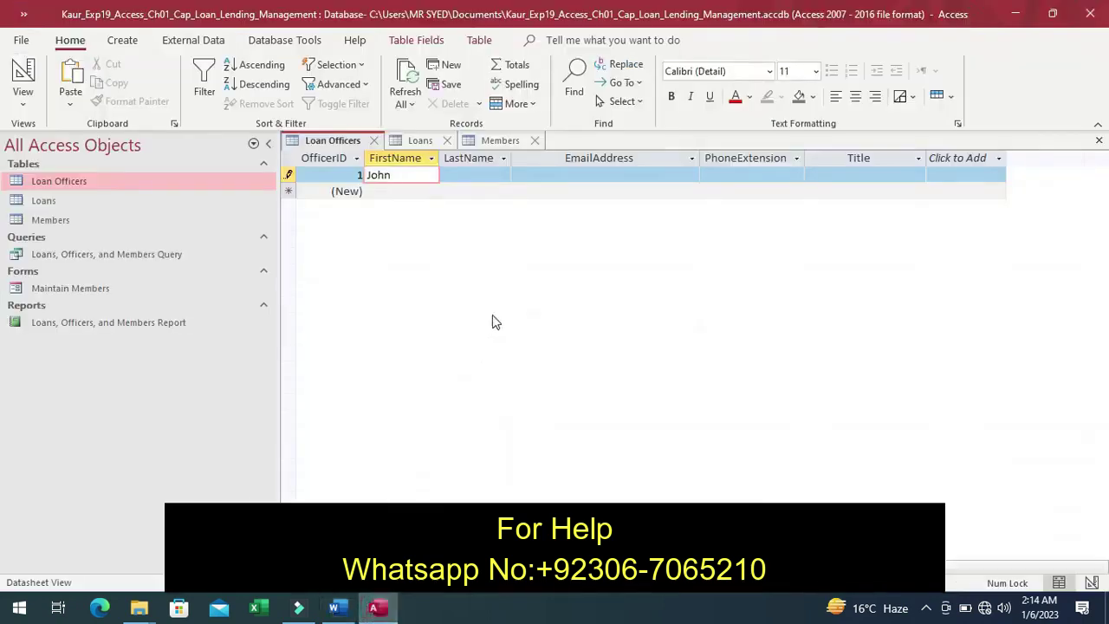
click(460, 174)
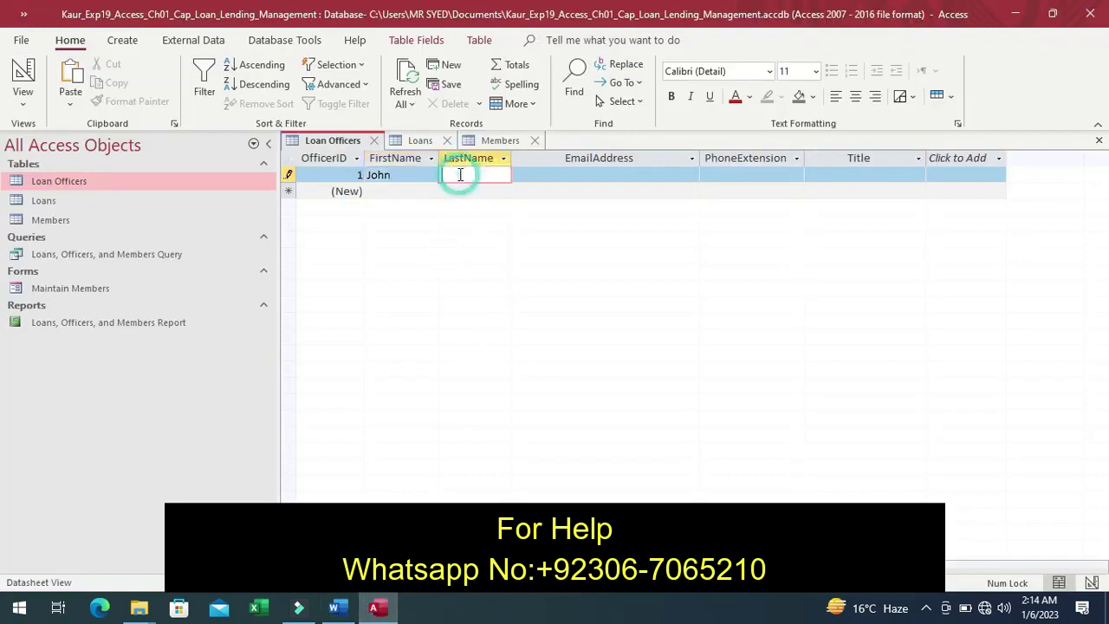
text(Badman)
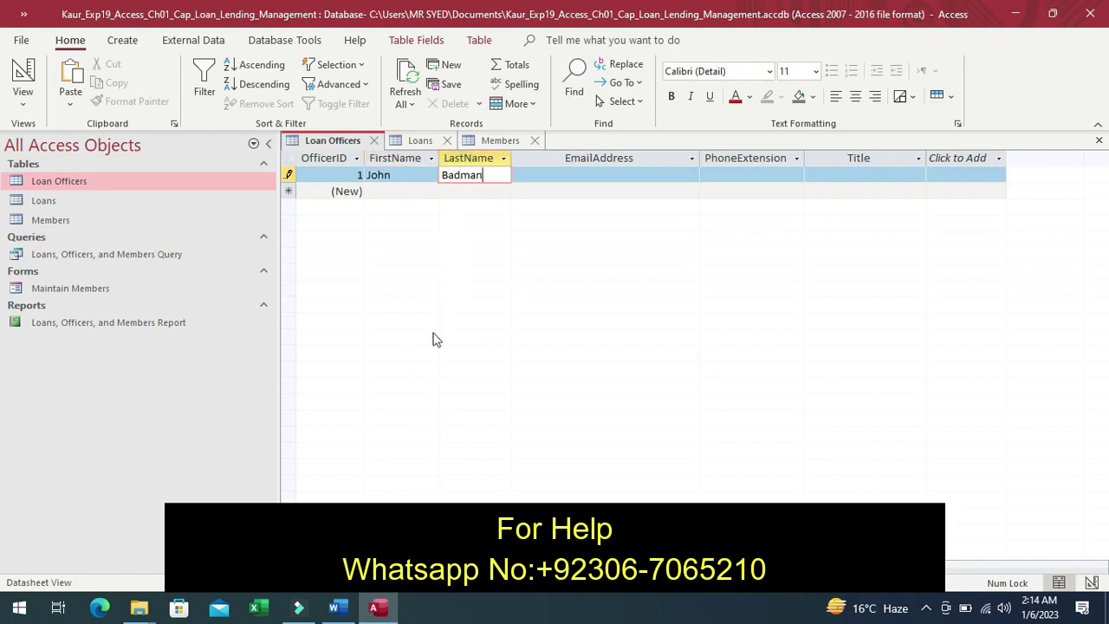
- Copy the first officer's e-mail address from the Word list into the EmailAddress field of the first Access record
click(338, 609)
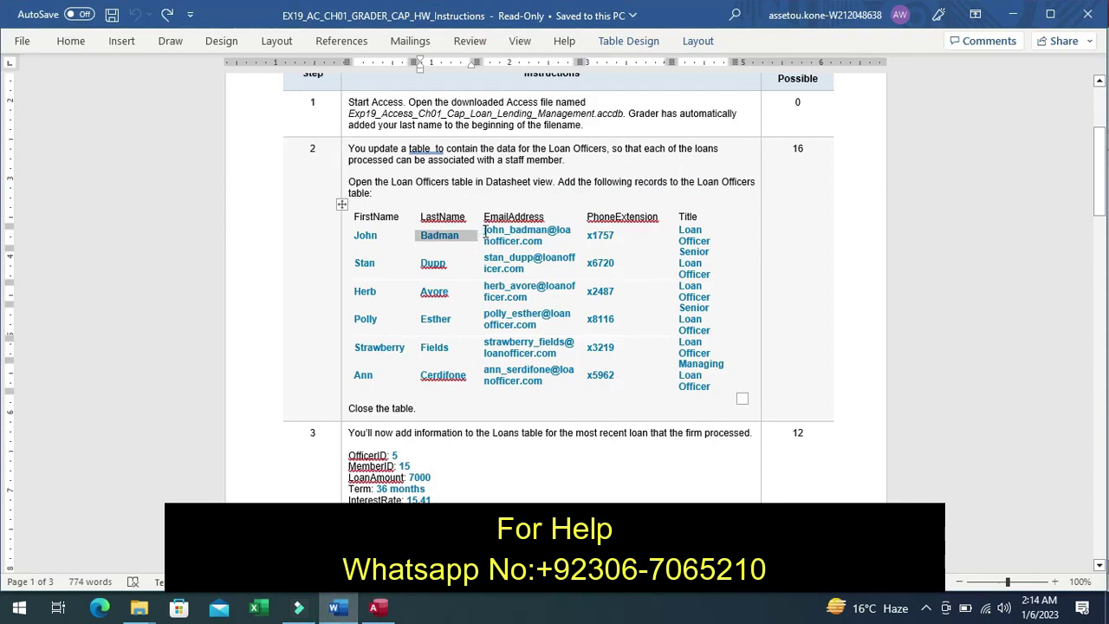
click(484, 231)
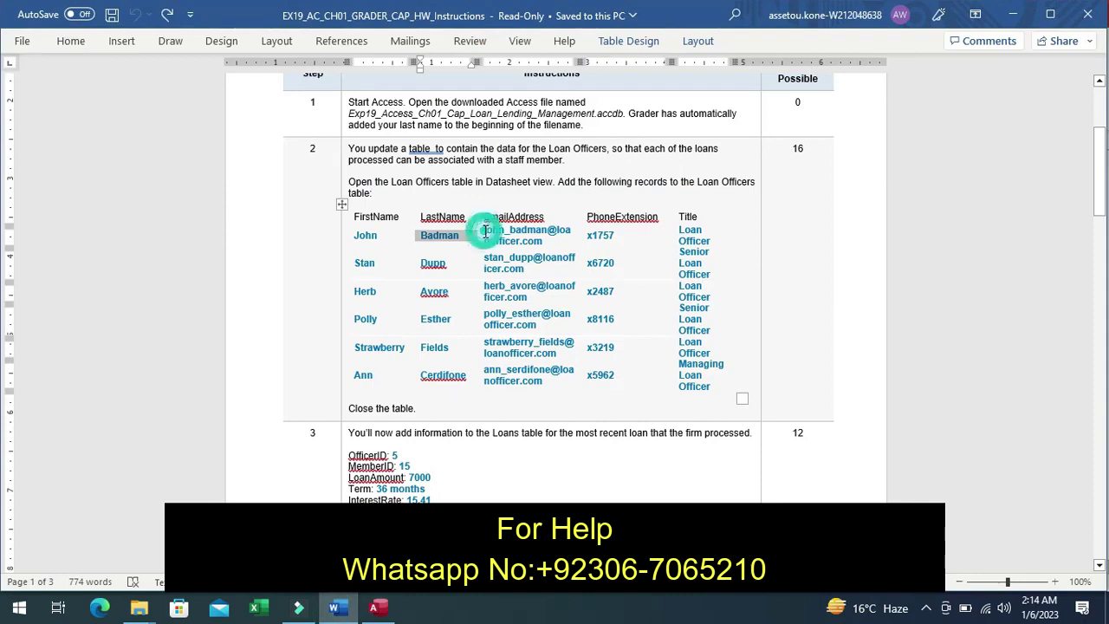
drag(483, 230, 536, 245)
key(ctrl+c)
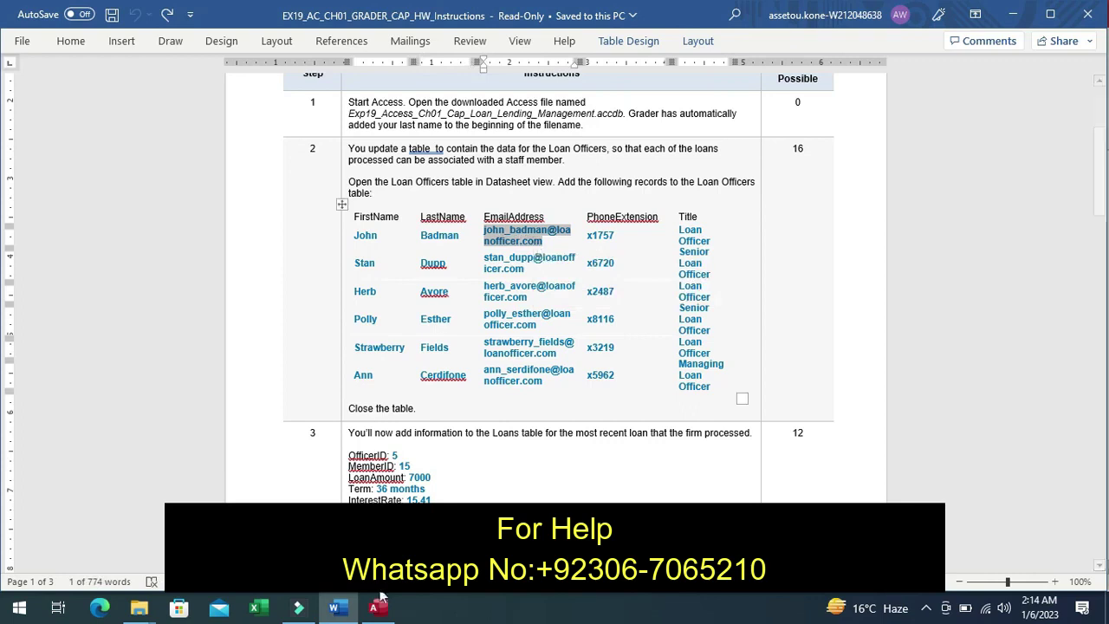
click(379, 609)
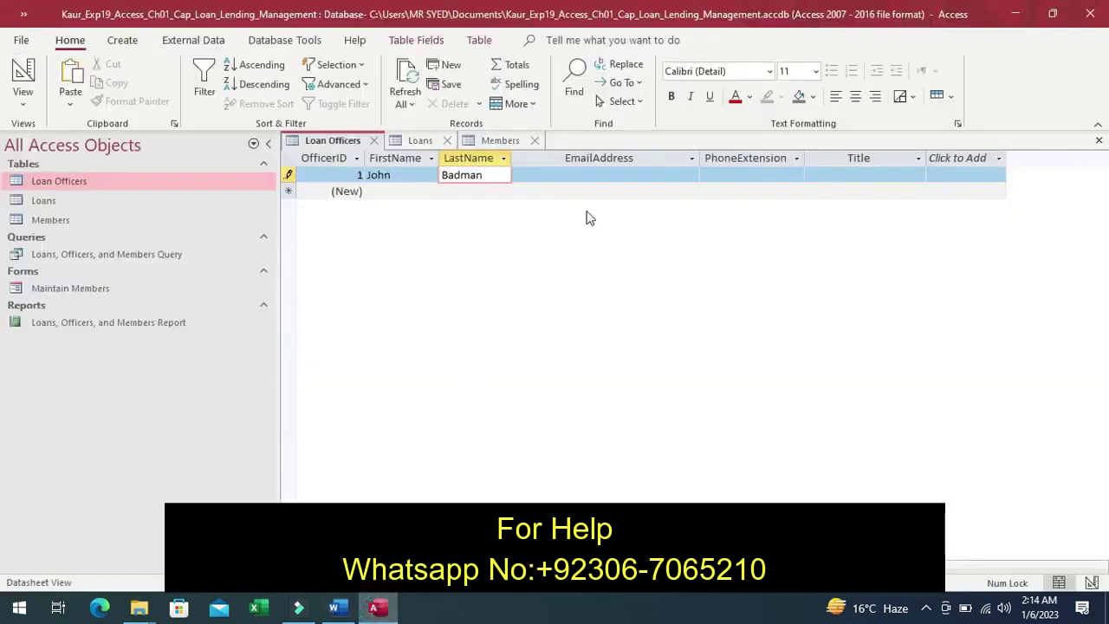
click(565, 175)
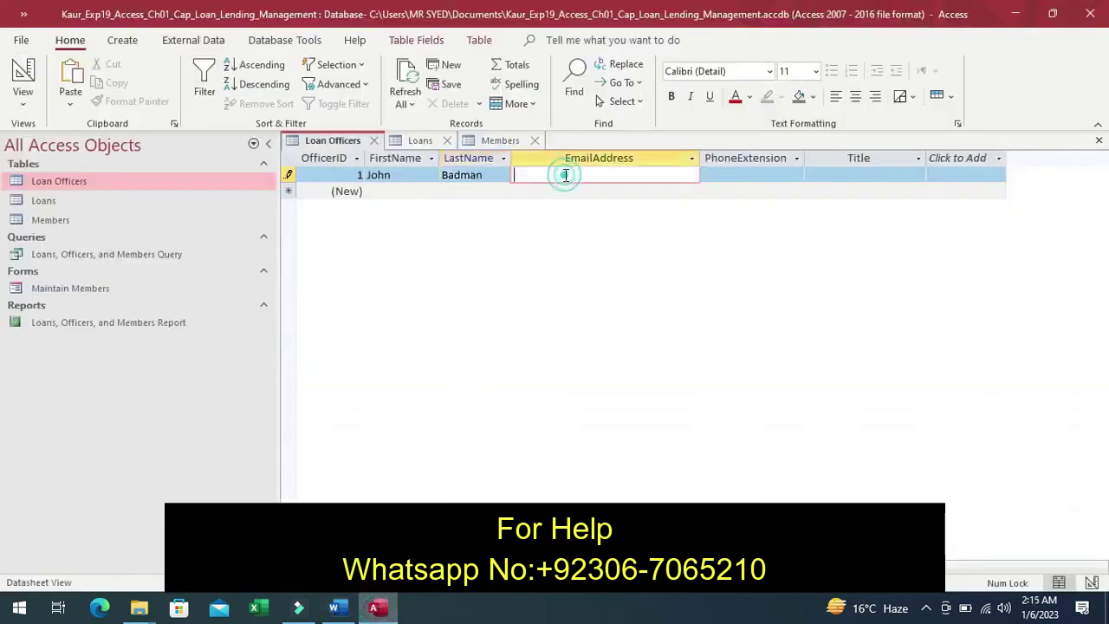
key(ctrl+v)
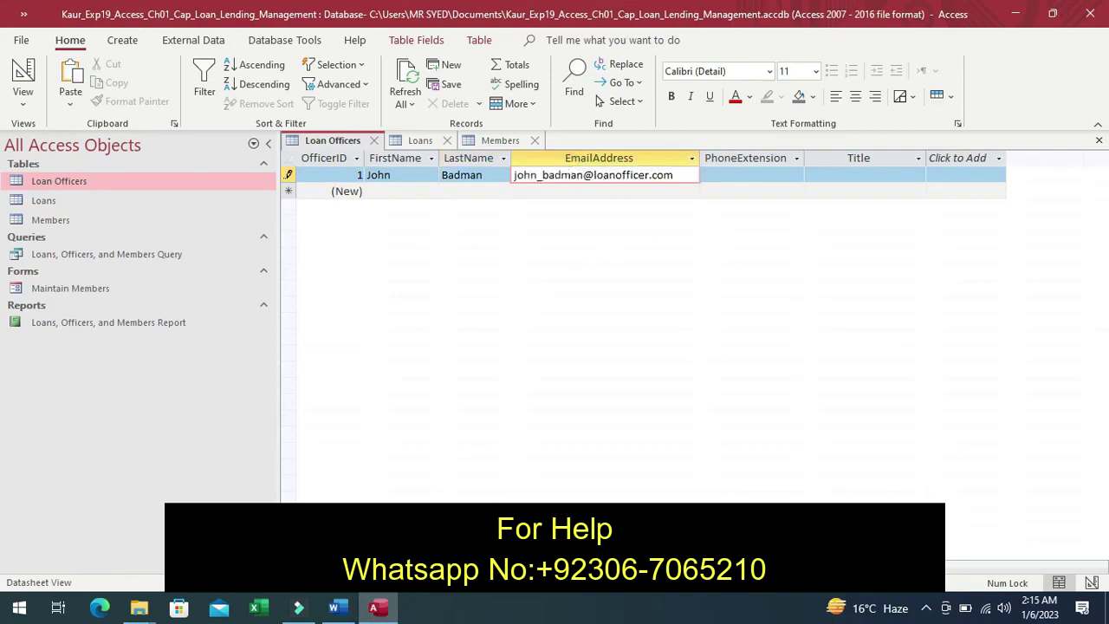
- Copy the first officer's phone extension from the Word list into the PhoneExtension field of the Access record
click(336, 610)
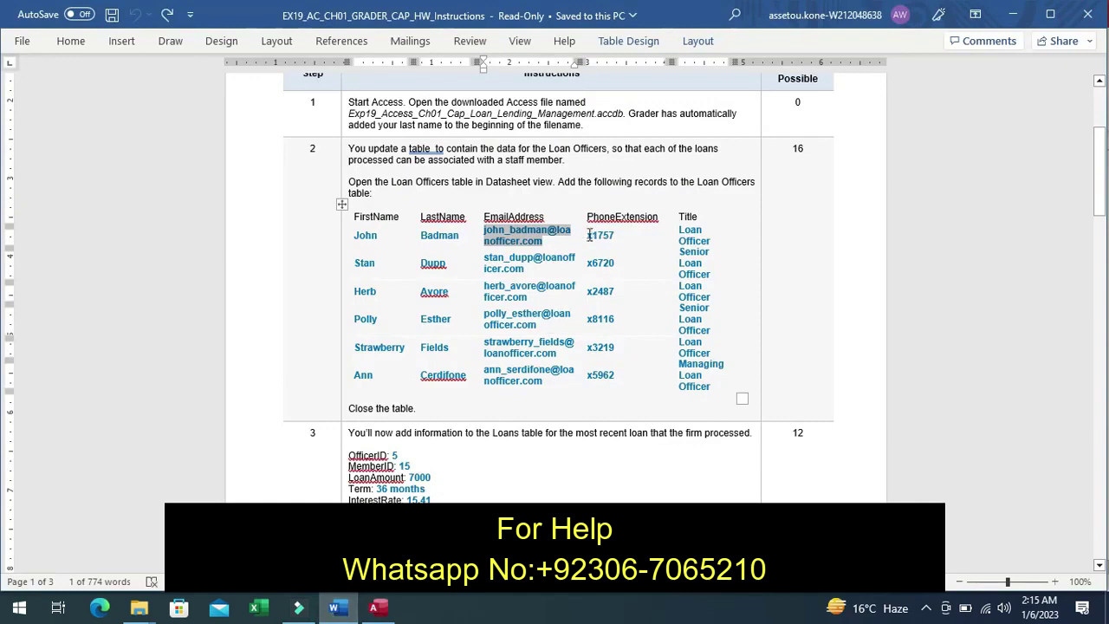
drag(588, 235, 623, 241)
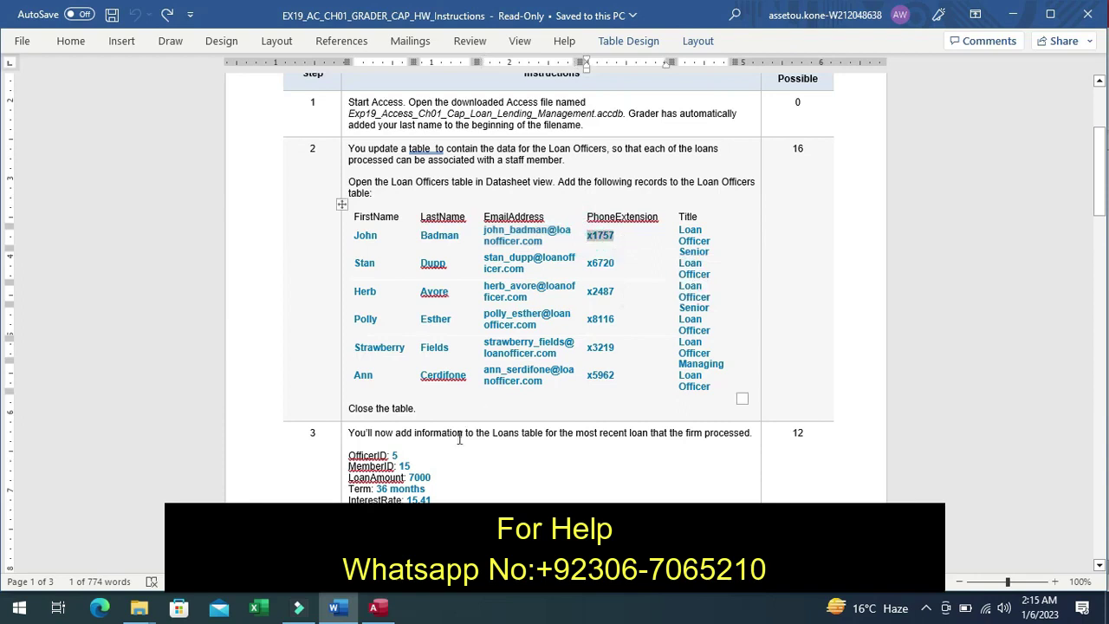
click(376, 609)
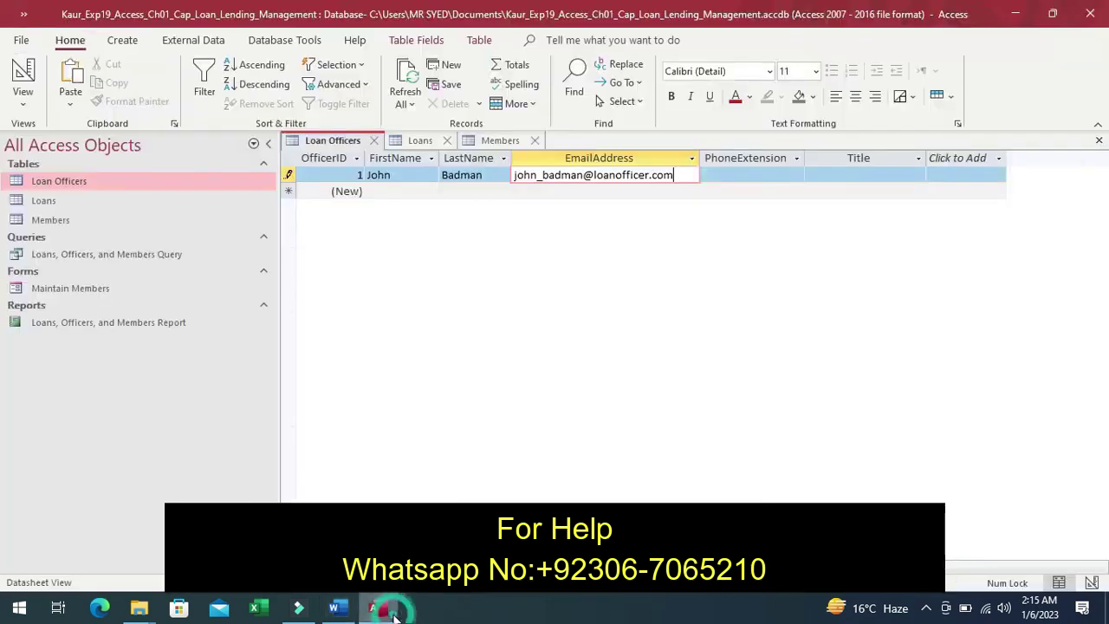
click(738, 173)
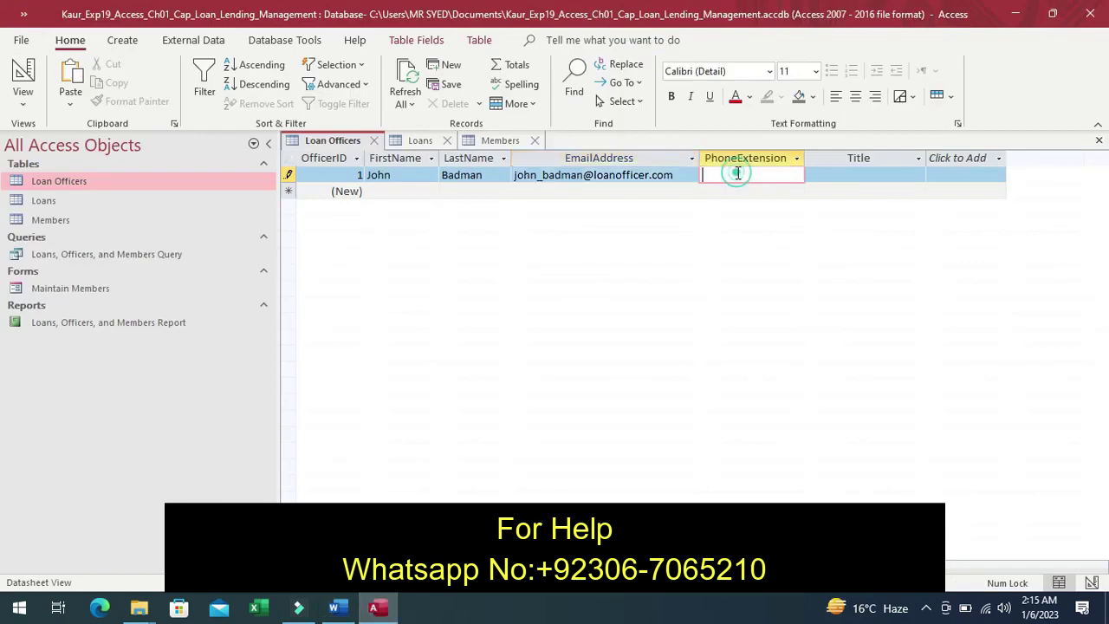
text(x1757)
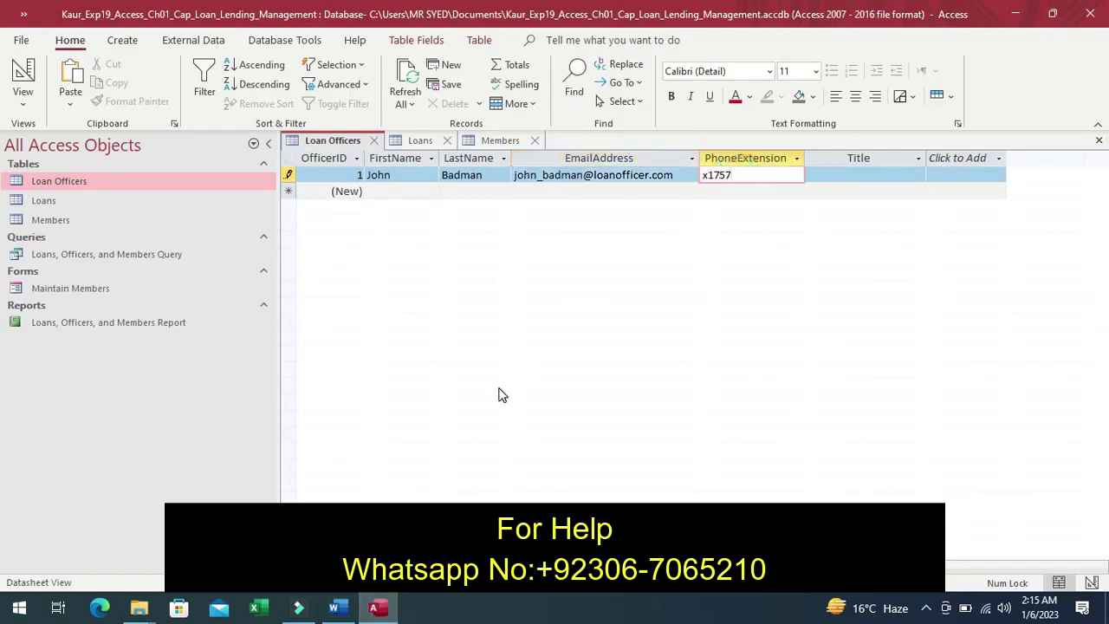
- Look up the first officer's title in Word and enter Loan Officer in the record's Title field in Access
click(336, 608)
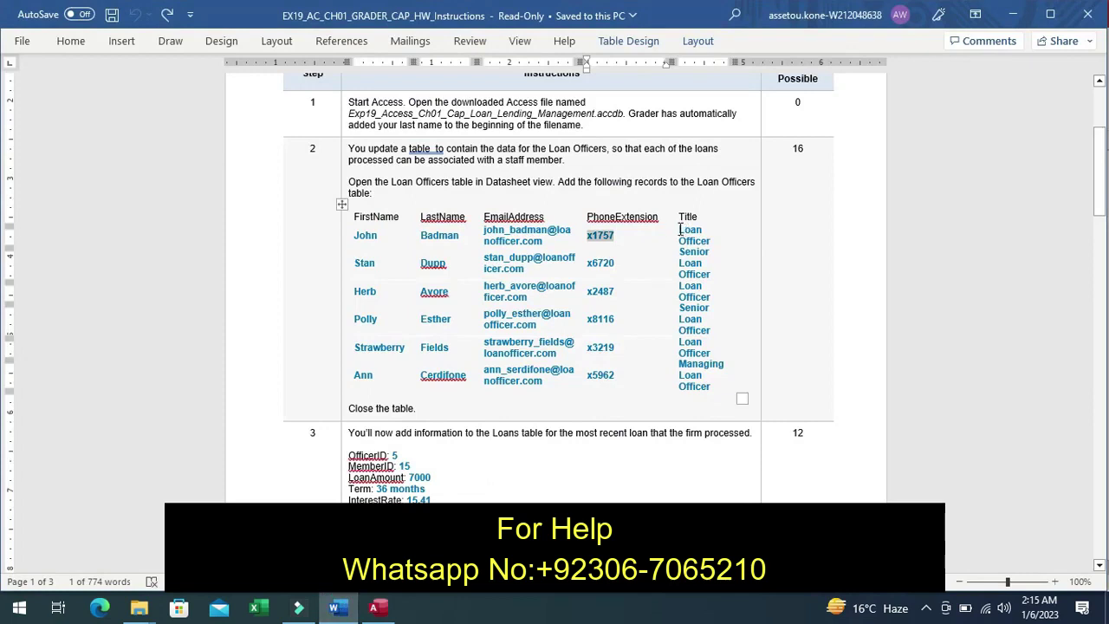
drag(680, 229, 703, 241)
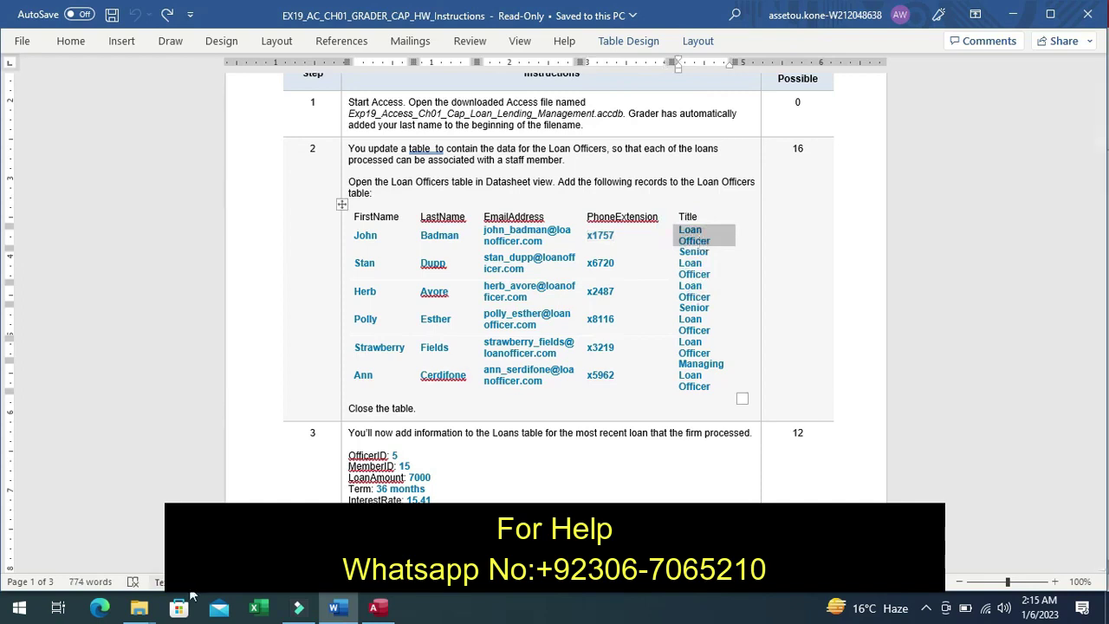
click(371, 611)
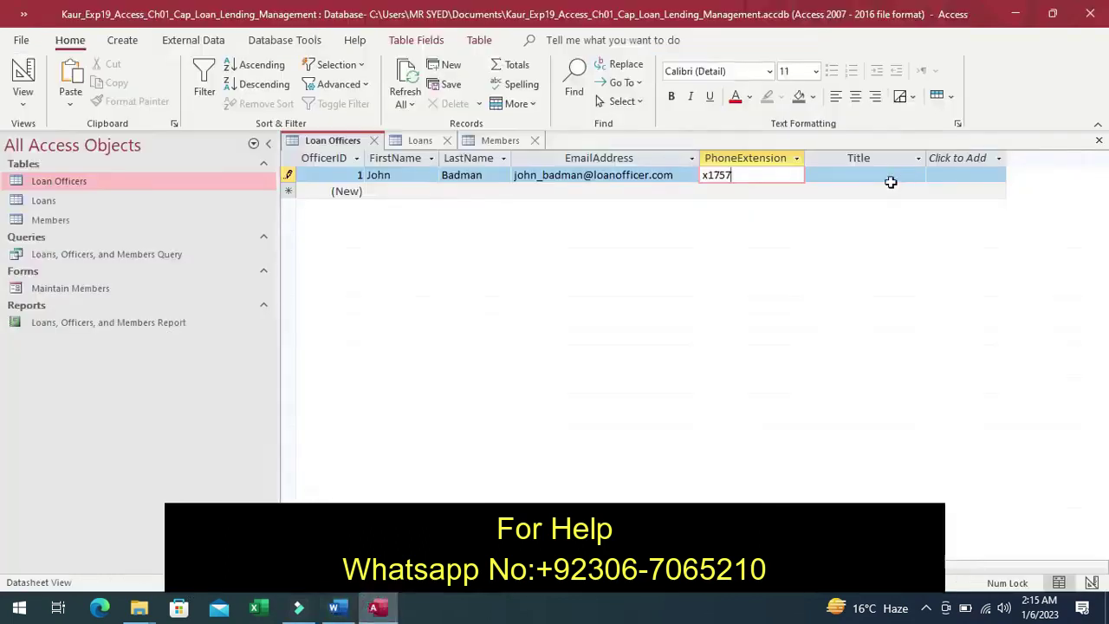
click(844, 177)
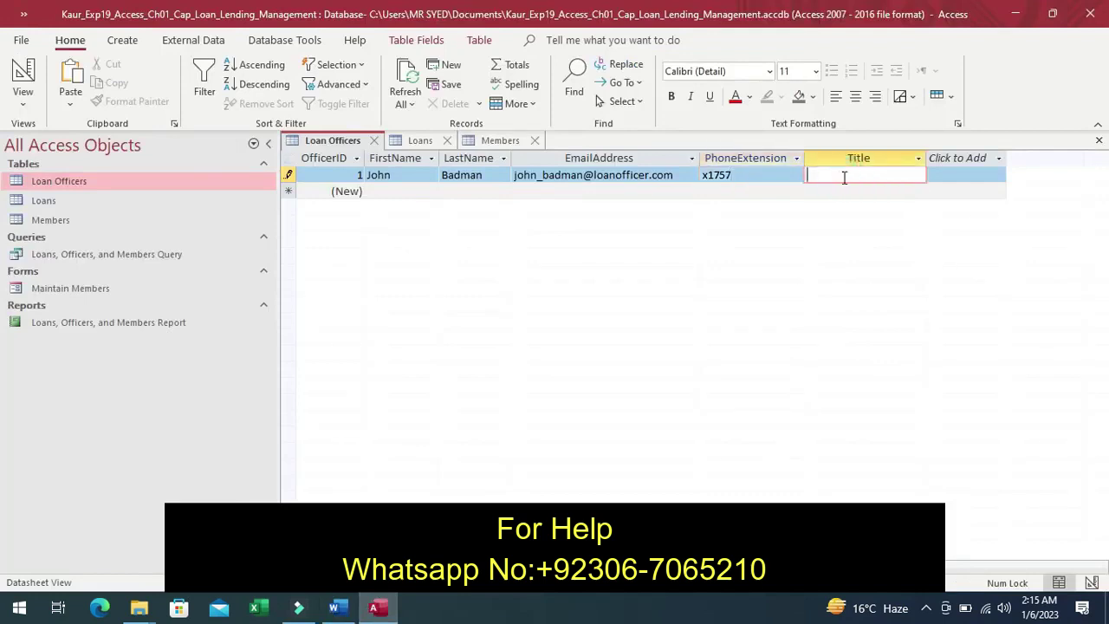
text(Loan Officer)
- Start a second Loan Officers record with the second listed officer's first name from Word, and place the cursor in its LastName field
click(328, 192)
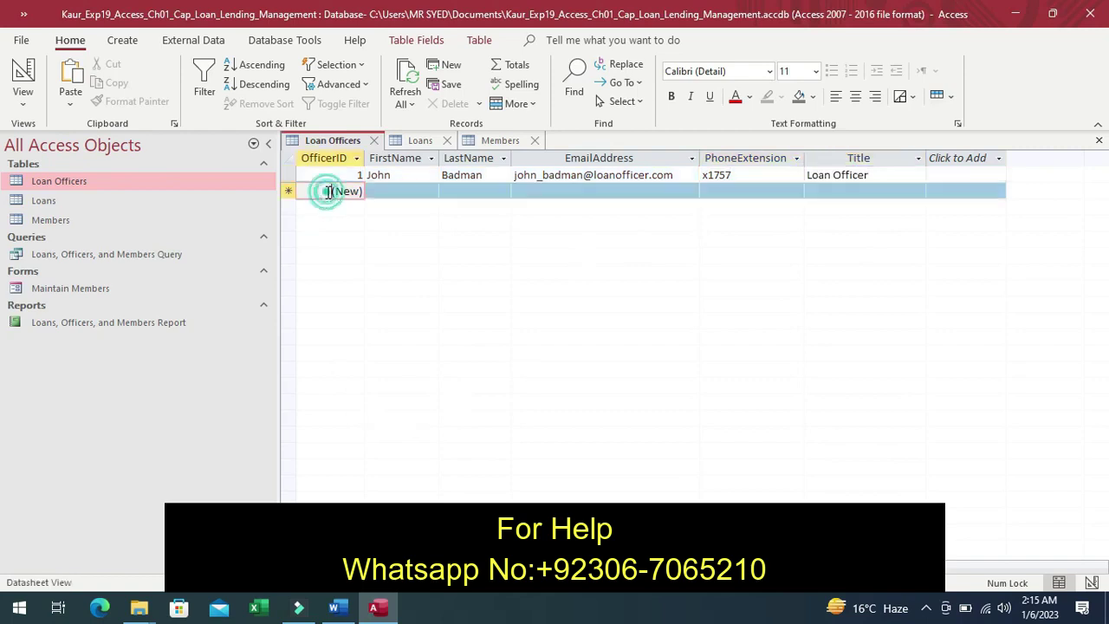
click(387, 190)
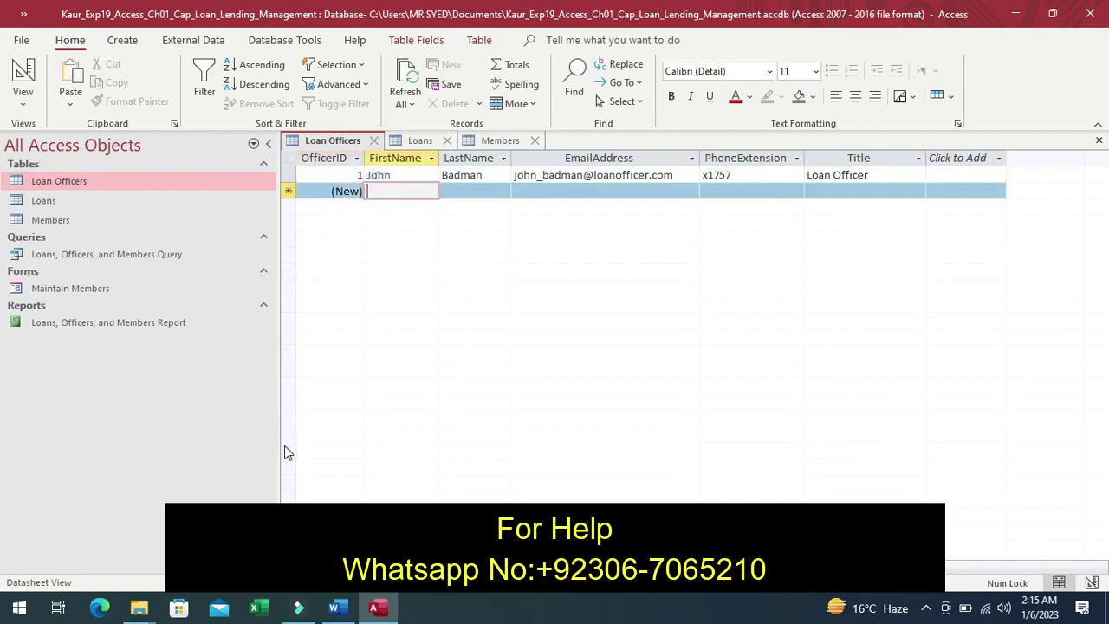
click(336, 610)
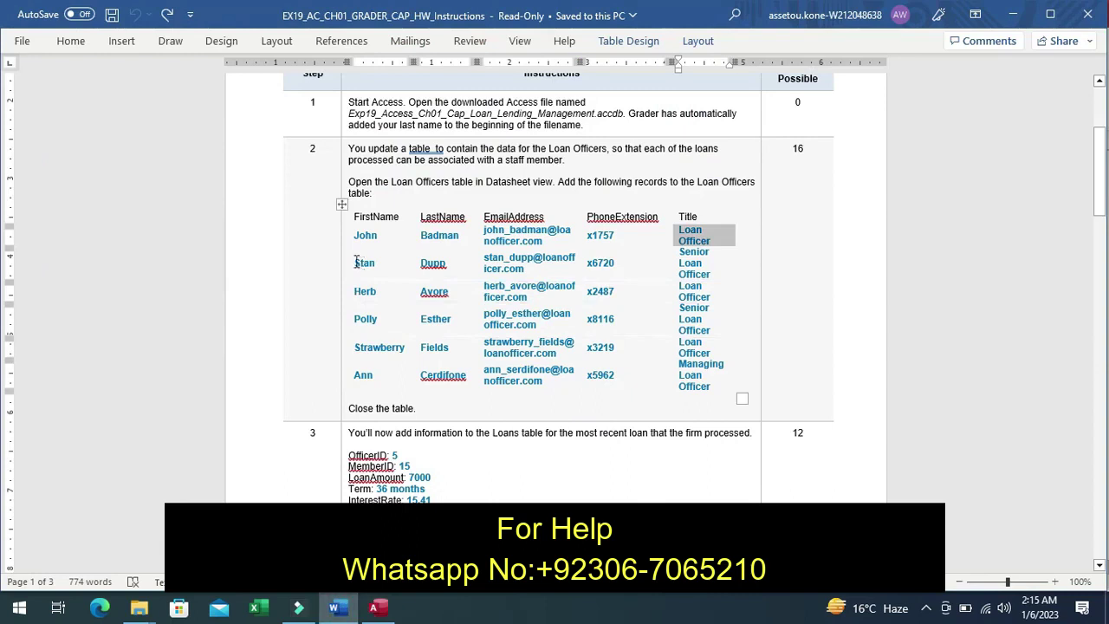
drag(355, 260, 379, 268)
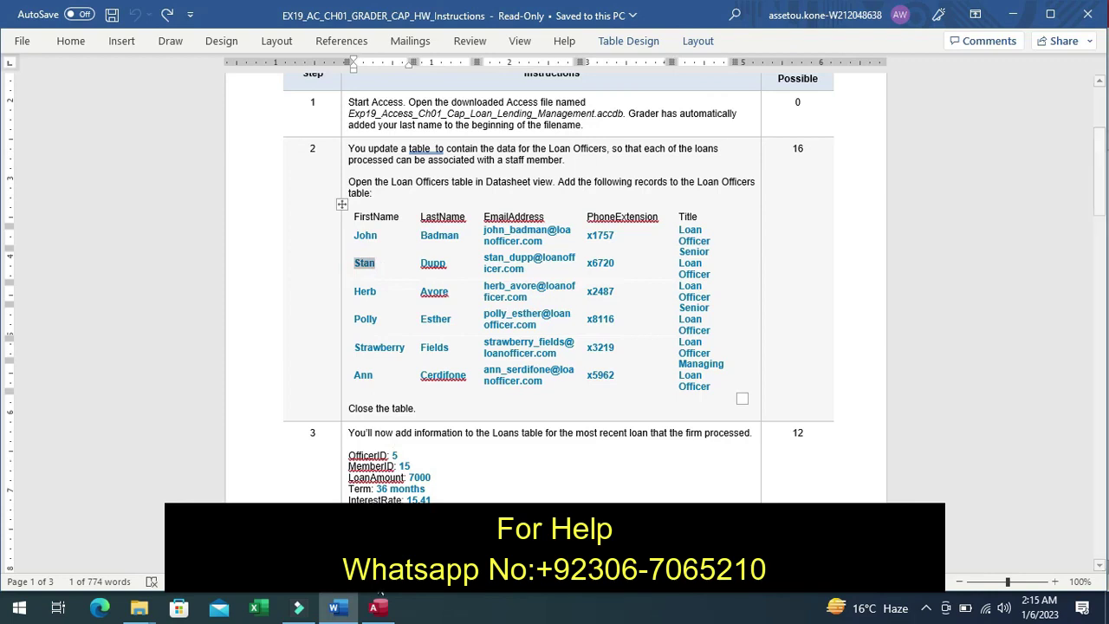
click(378, 610)
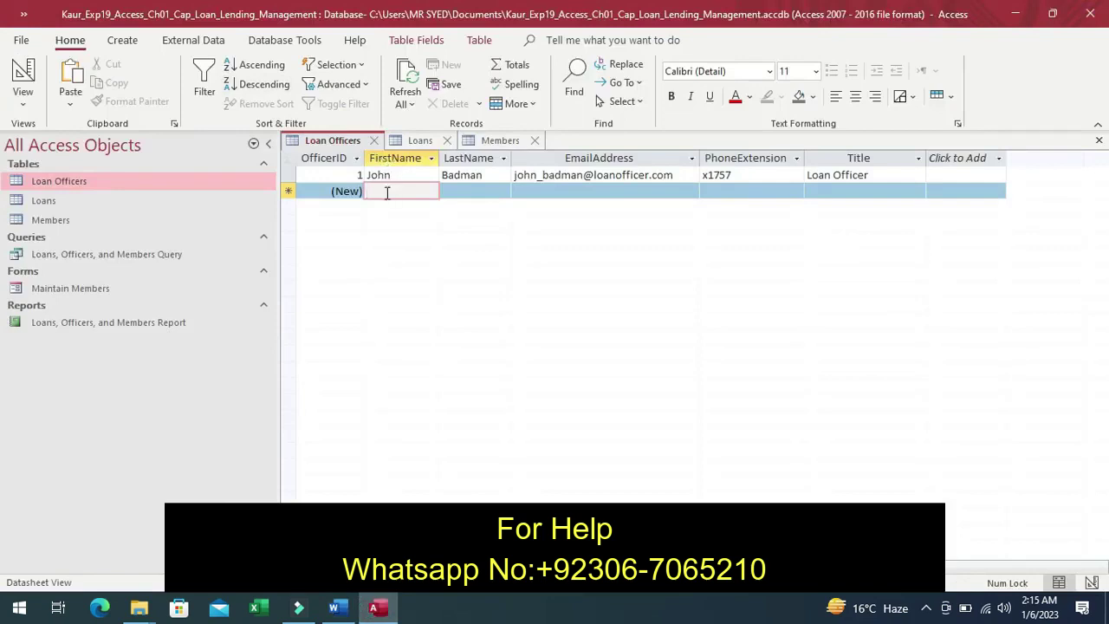
text(Star)
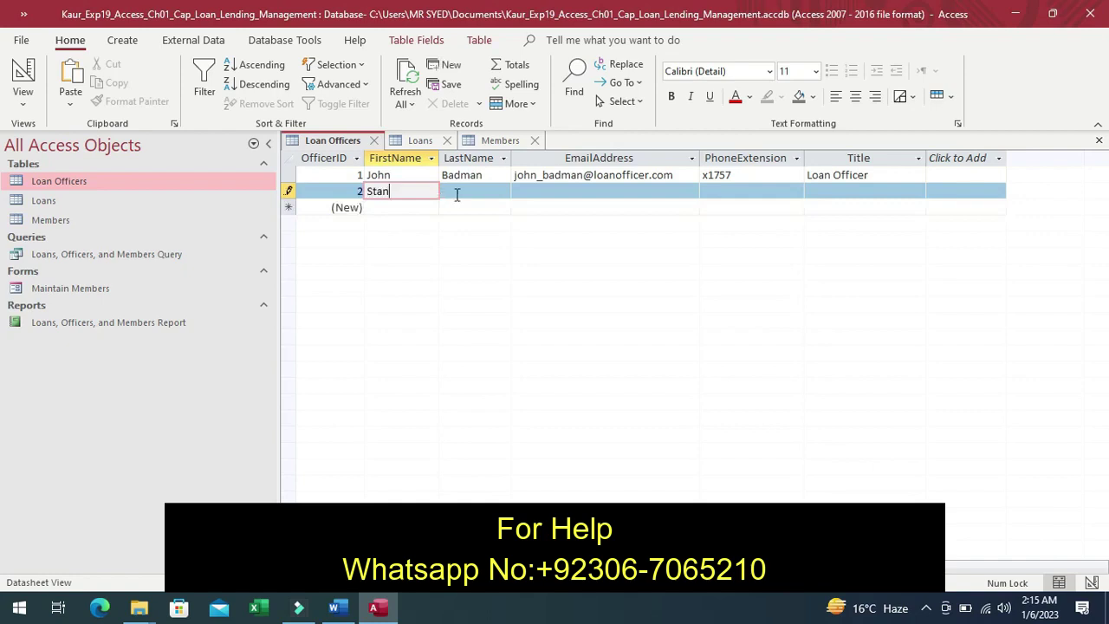
click(457, 191)
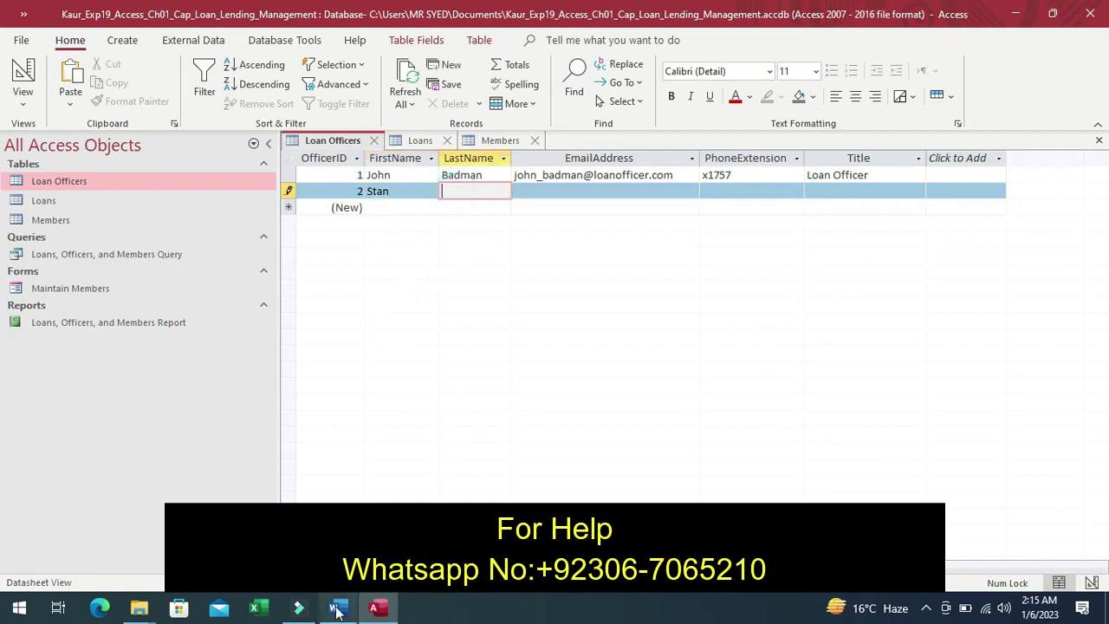
- Copy the second listed officer's last name from Word into the LastName field of the second Access record
mouse_move(336, 611)
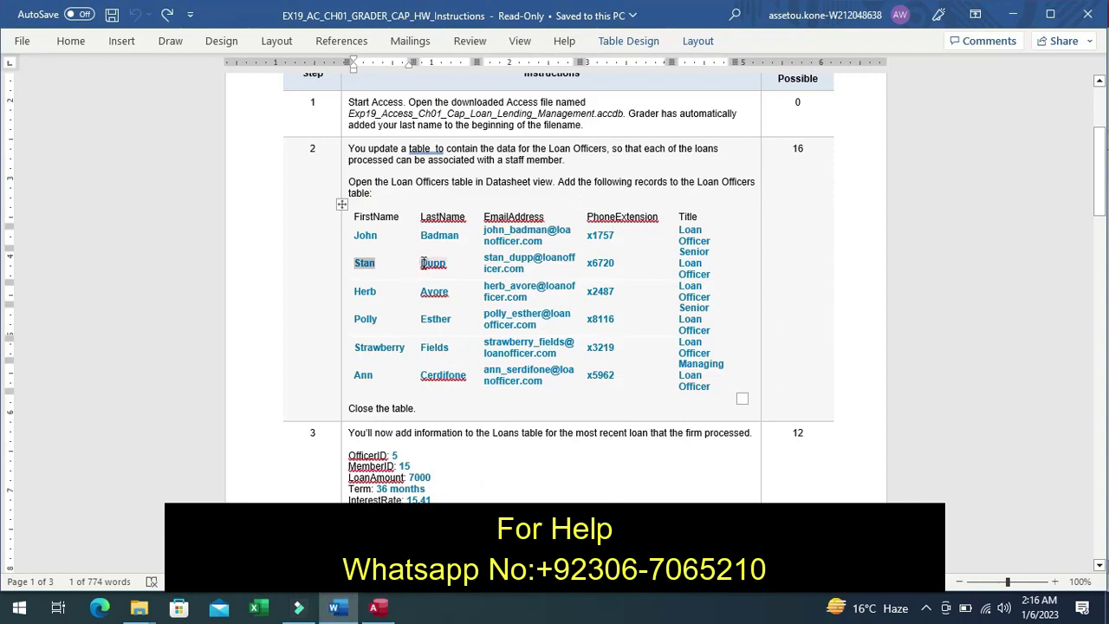
drag(422, 263, 446, 265)
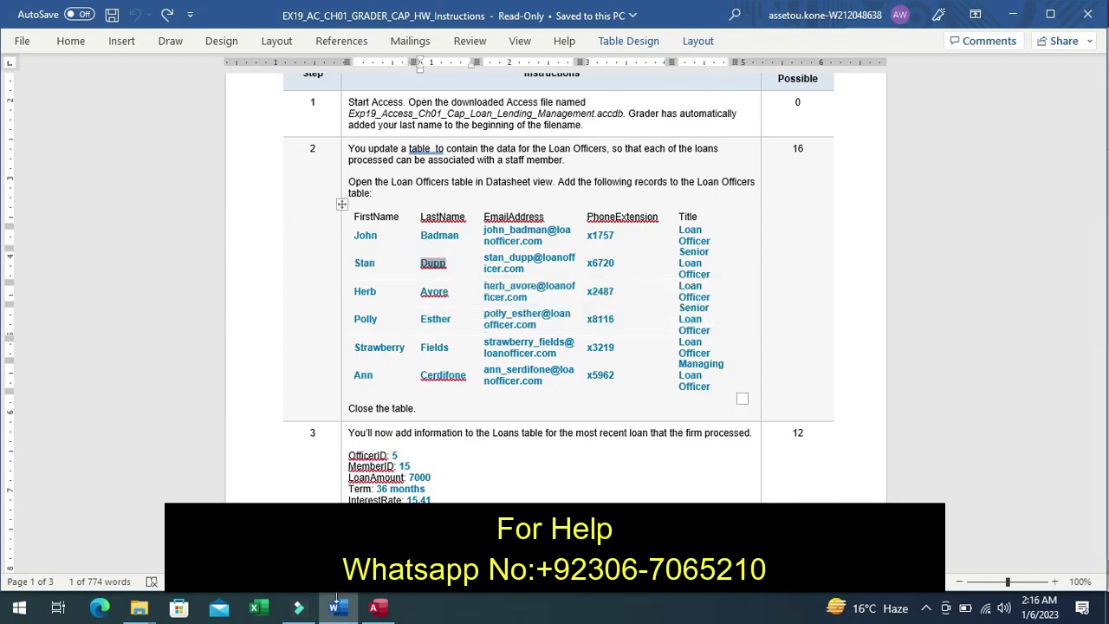
click(420, 610)
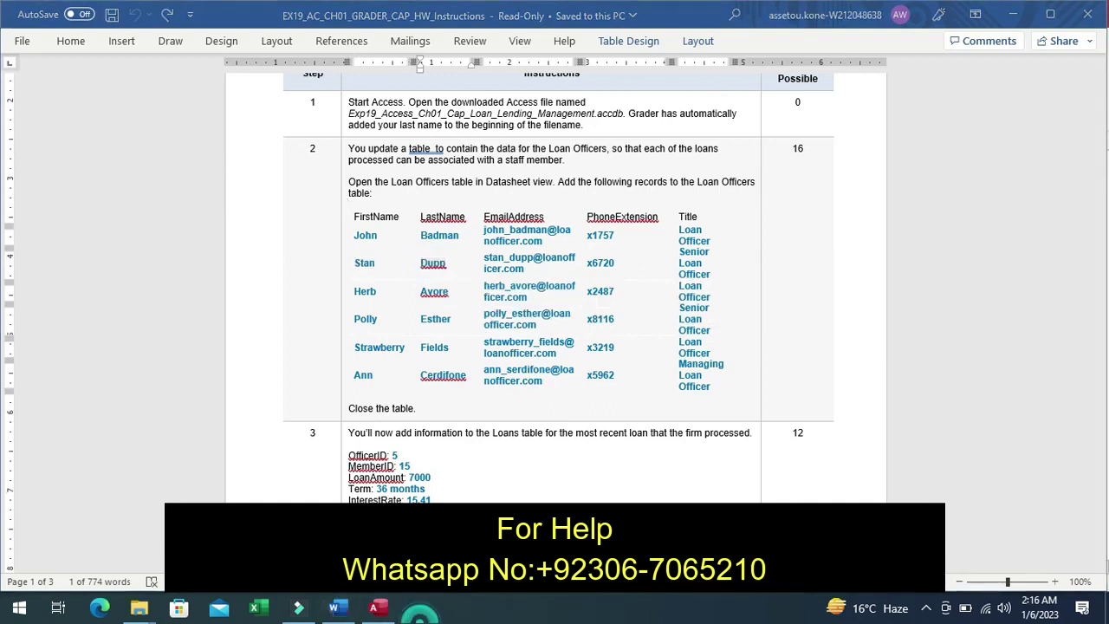
click(375, 610)
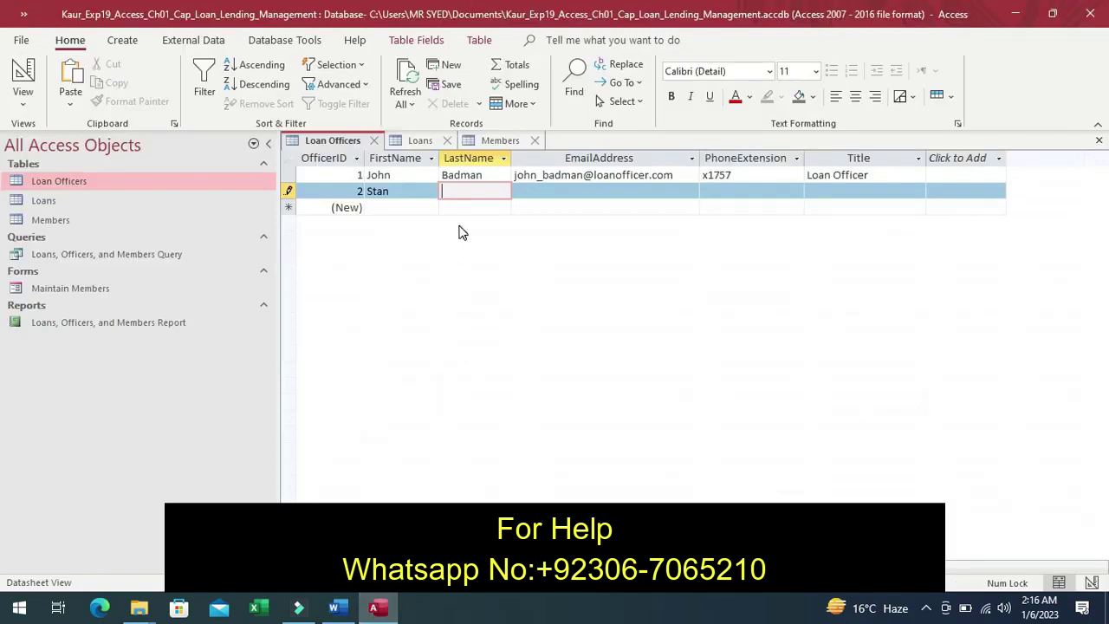
text(Dupp)
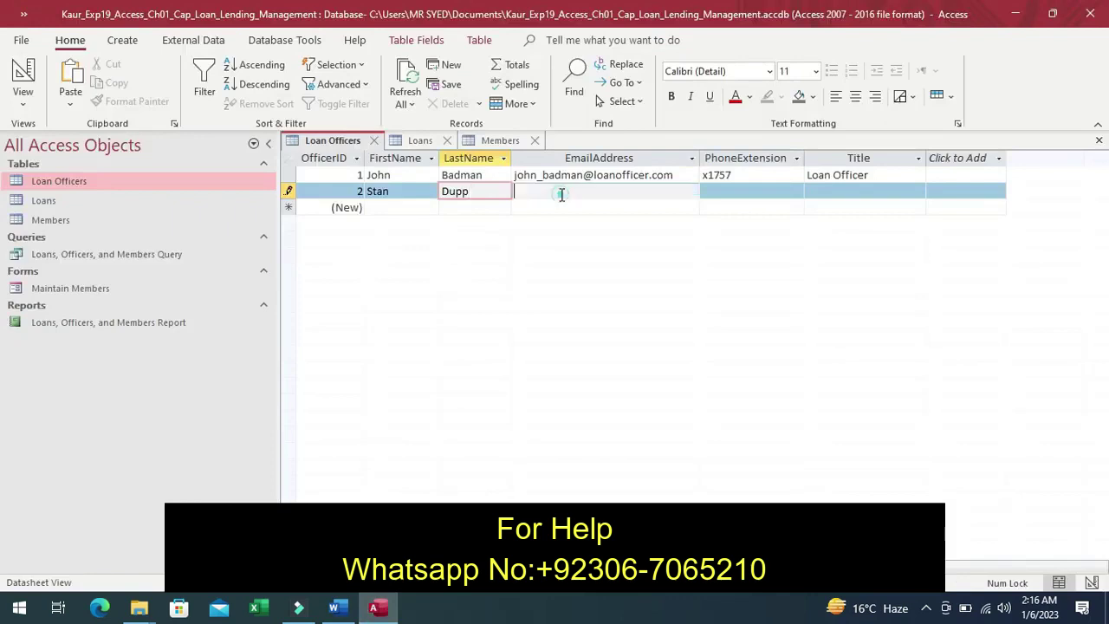
- Copy the second officer's e-mail address from the Word list into the EmailAddress field of the second Access record
click(561, 195)
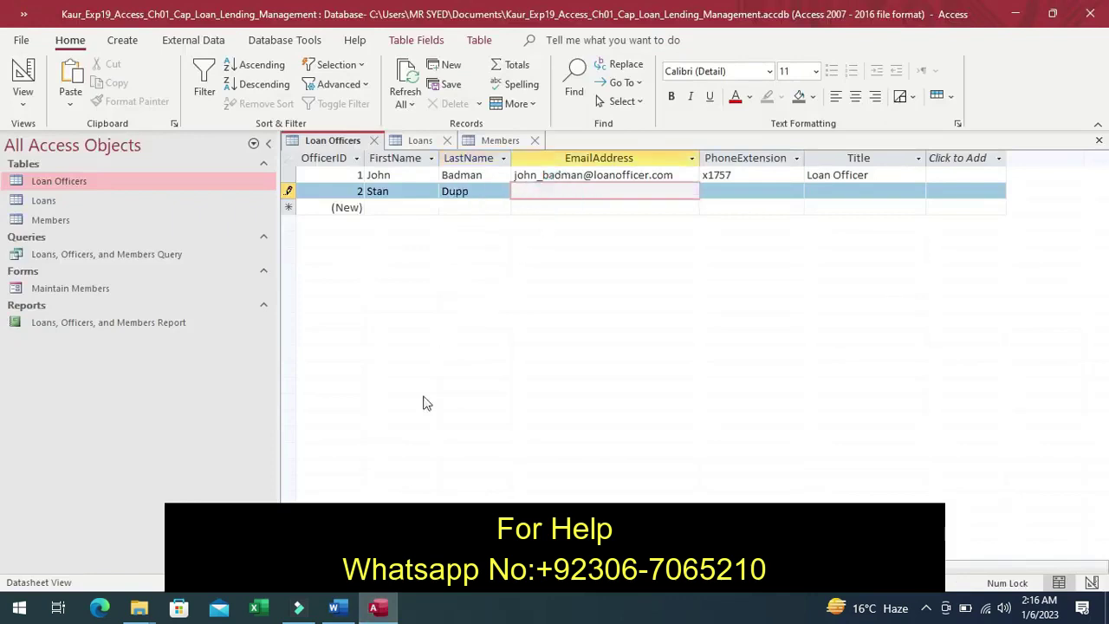
click(335, 607)
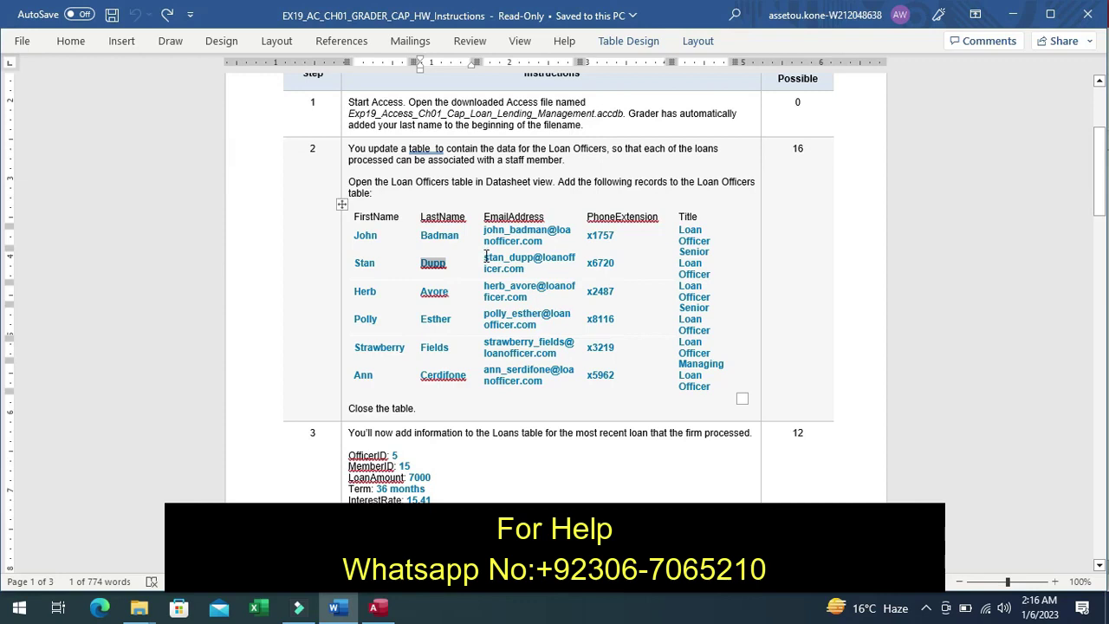
drag(484, 258, 527, 276)
key(ctrl+c)
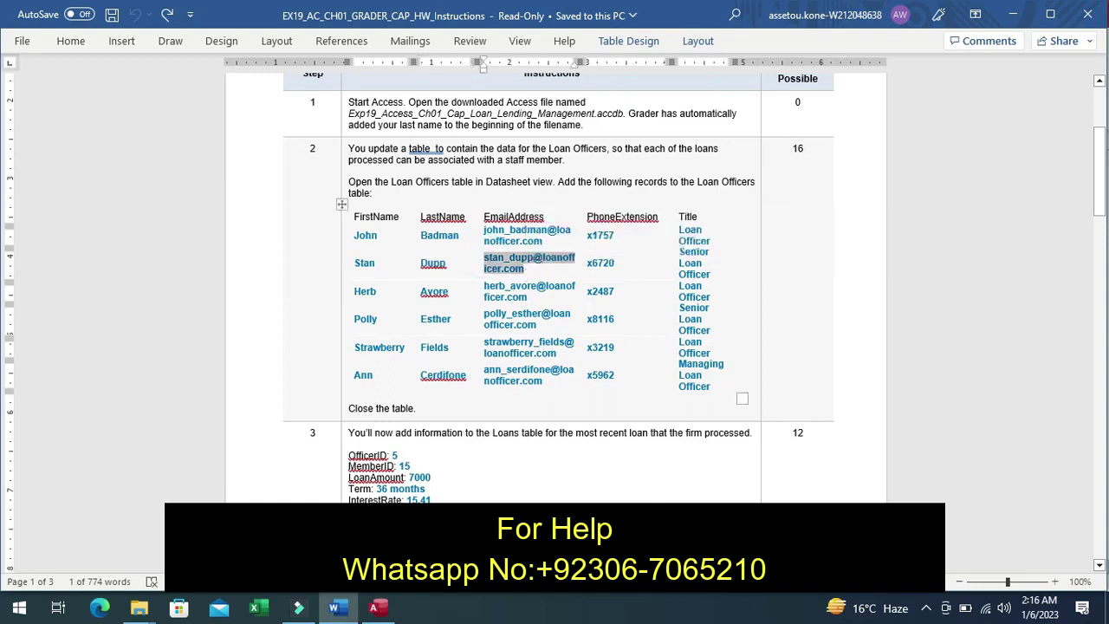
click(379, 607)
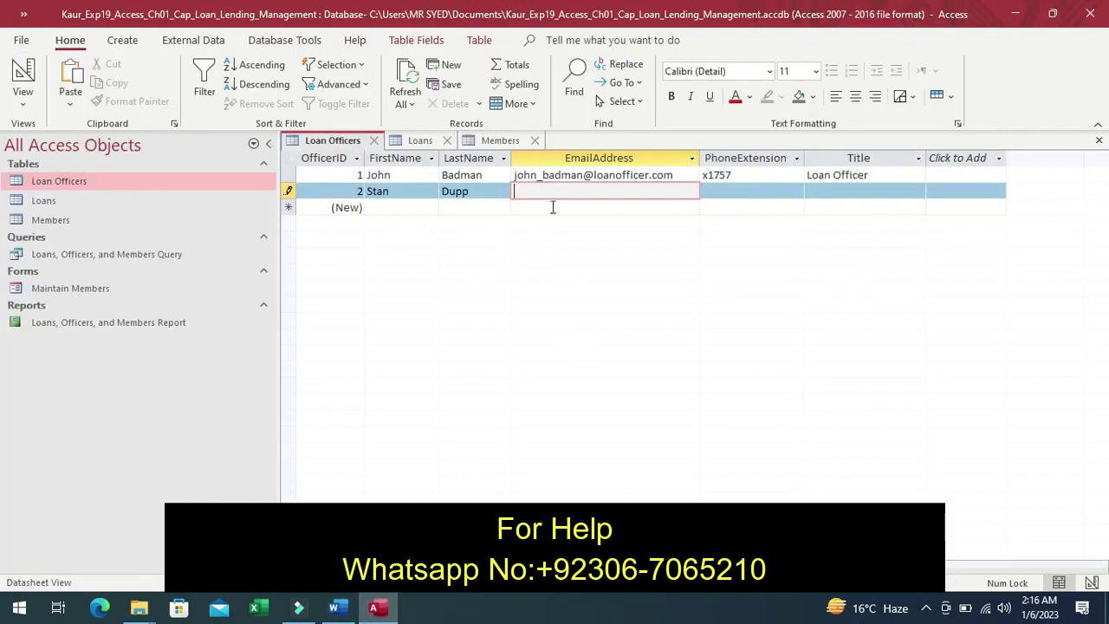
key(ctrl+v)
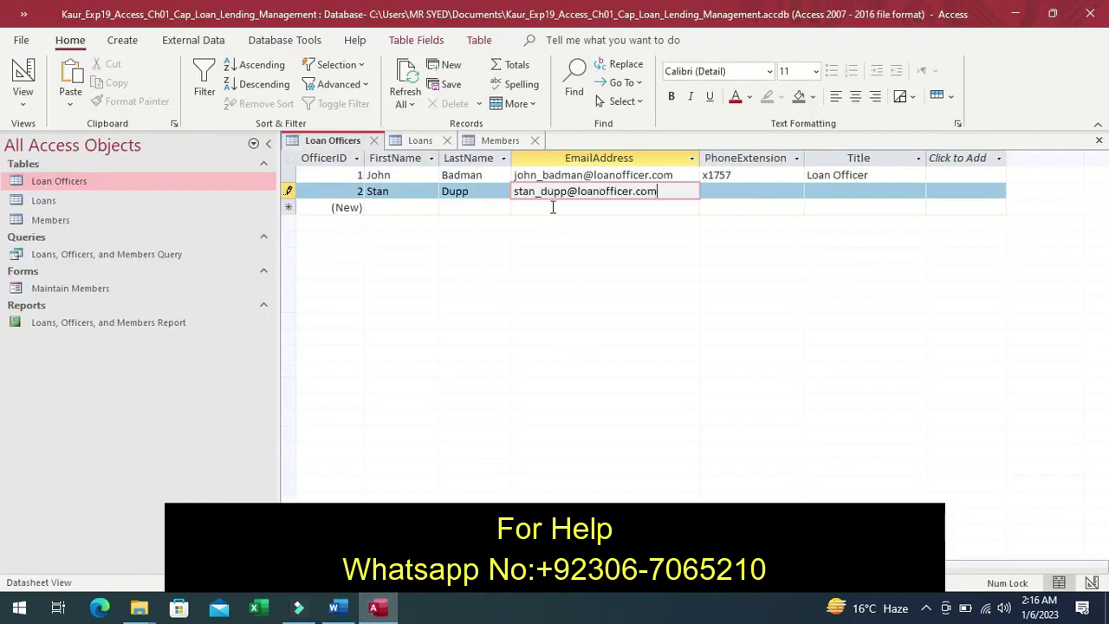
- Copy the second officer's phone extension from the Word list into the PhoneExtension field of the second Access record
click(716, 191)
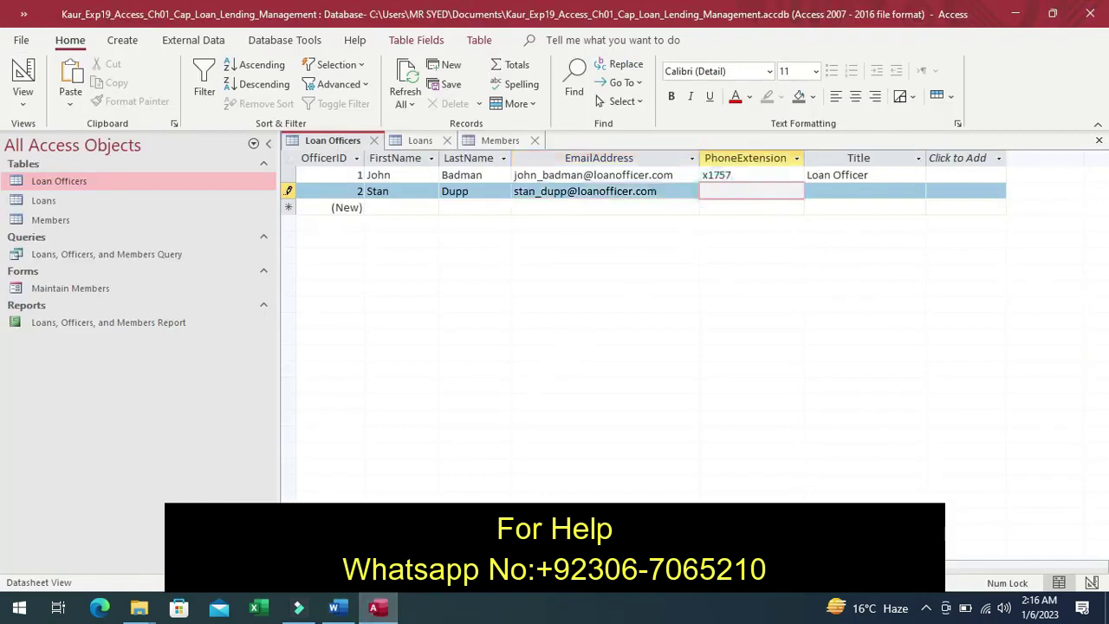
click(335, 611)
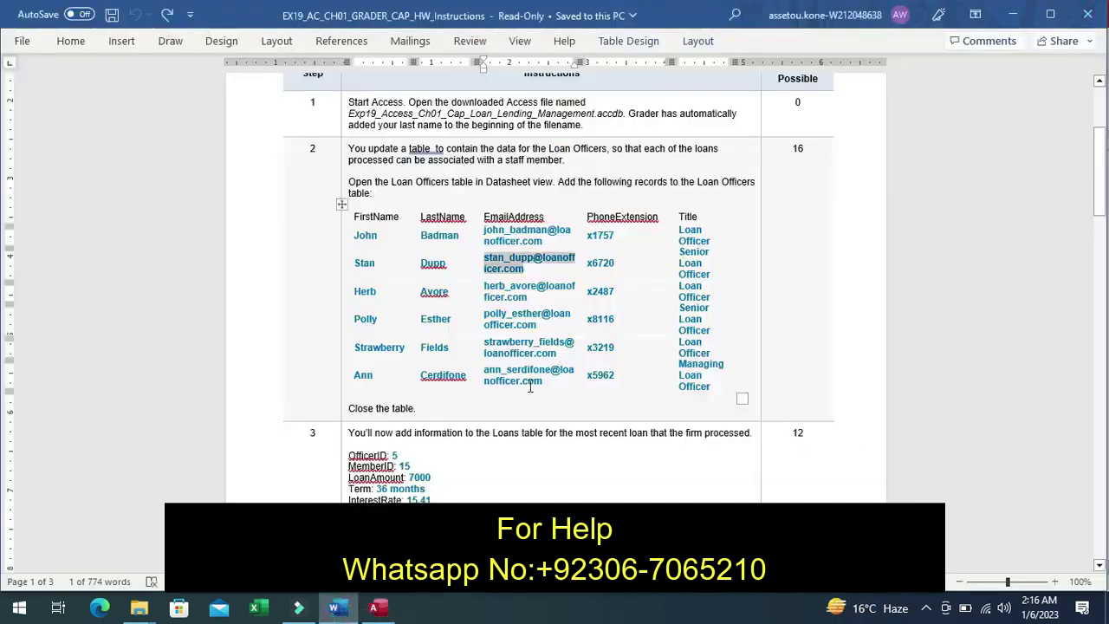
double_click(591, 268)
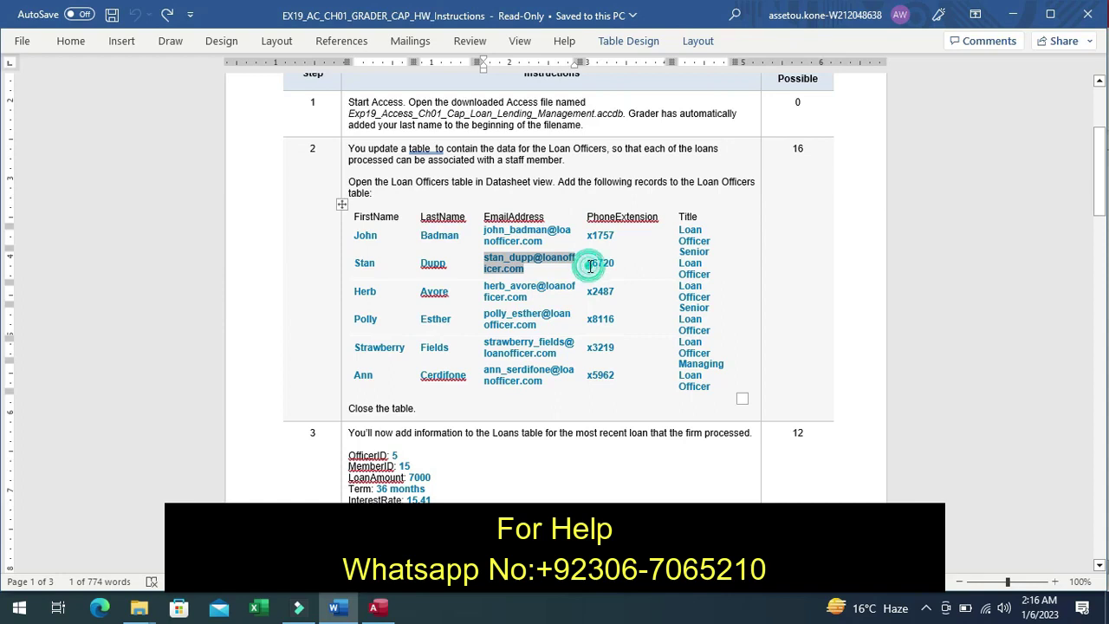
right_click(622, 269)
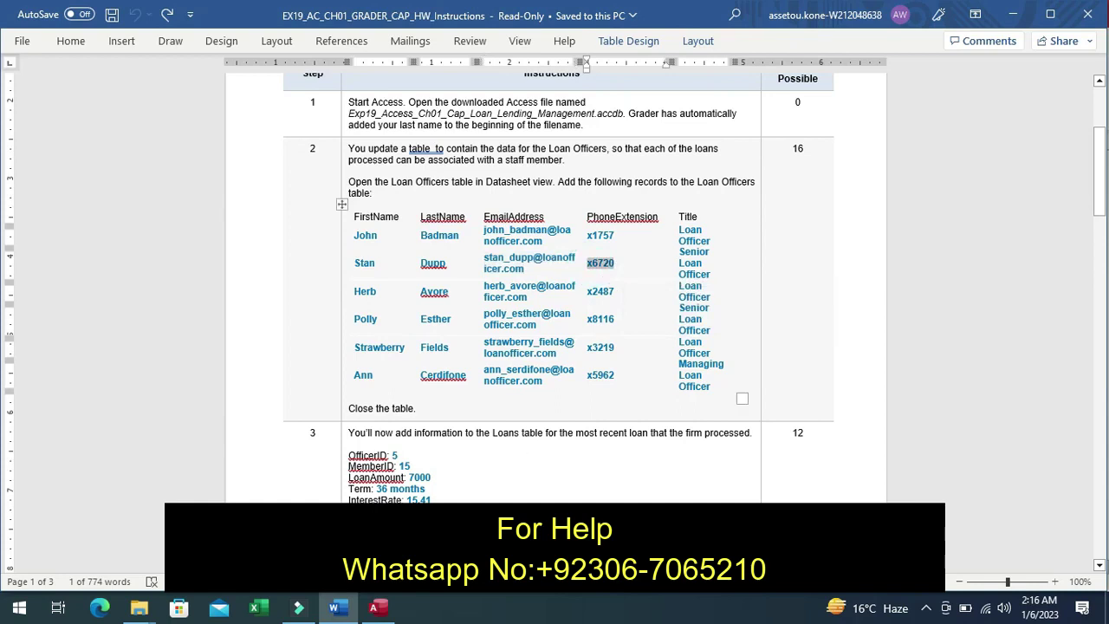
click(375, 609)
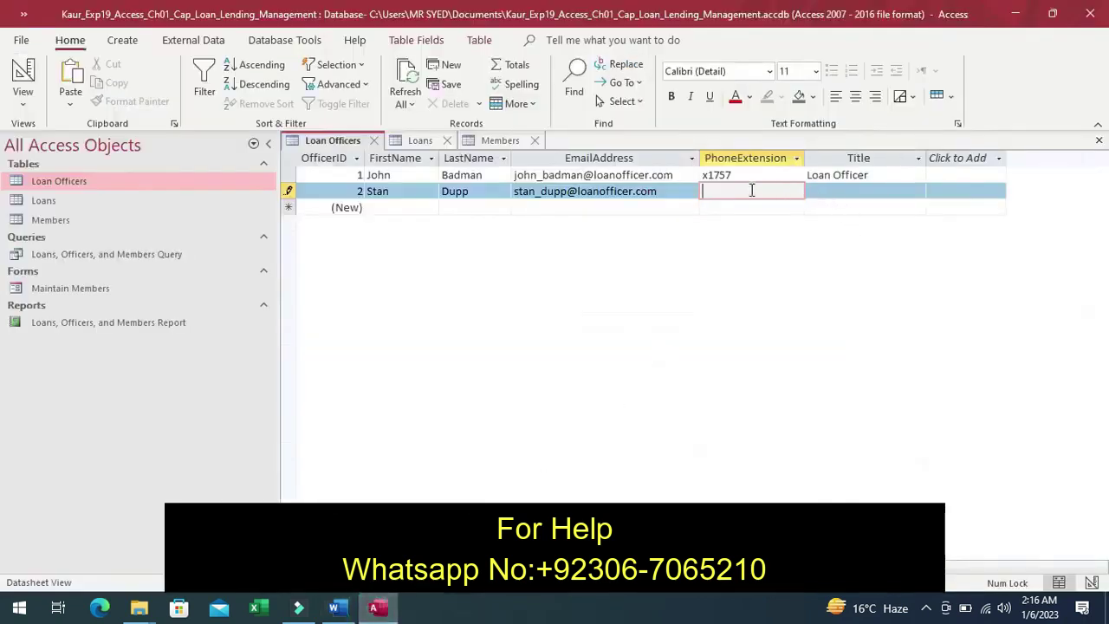
text(x6720)
- Look up the second officer's title in Word and enter Senior Loan in the second record's Title field in Access
click(336, 608)
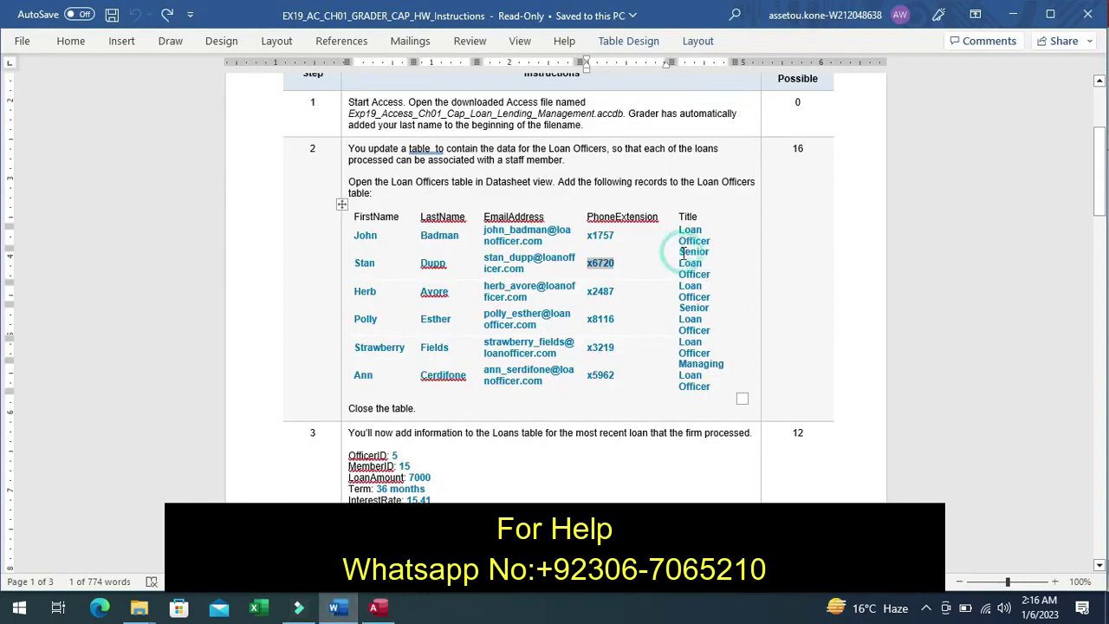
drag(681, 251, 693, 266)
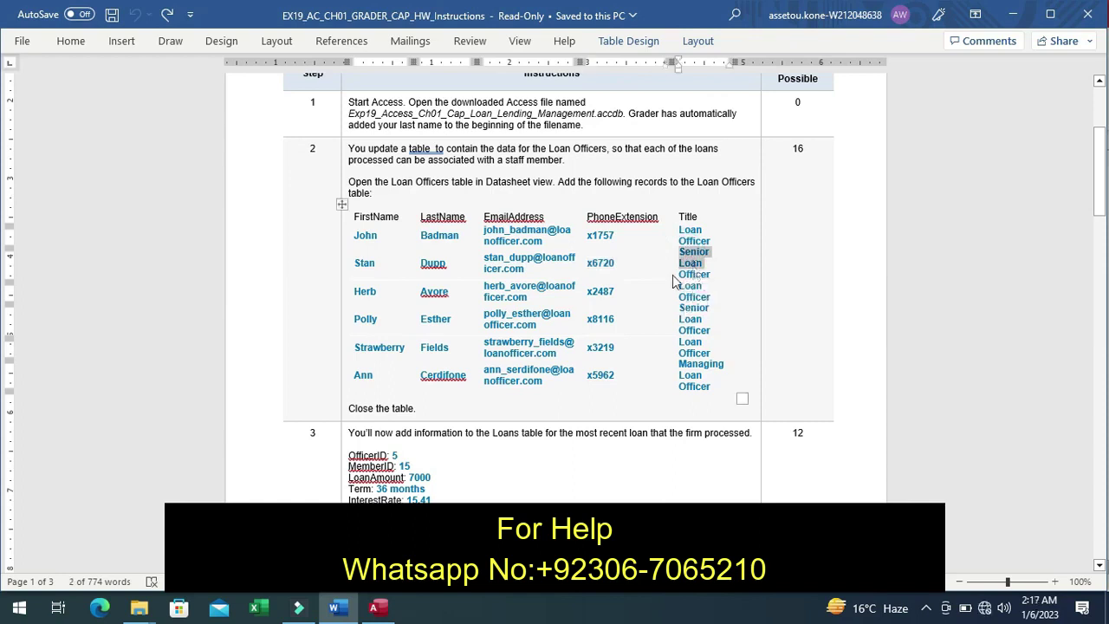
click(376, 608)
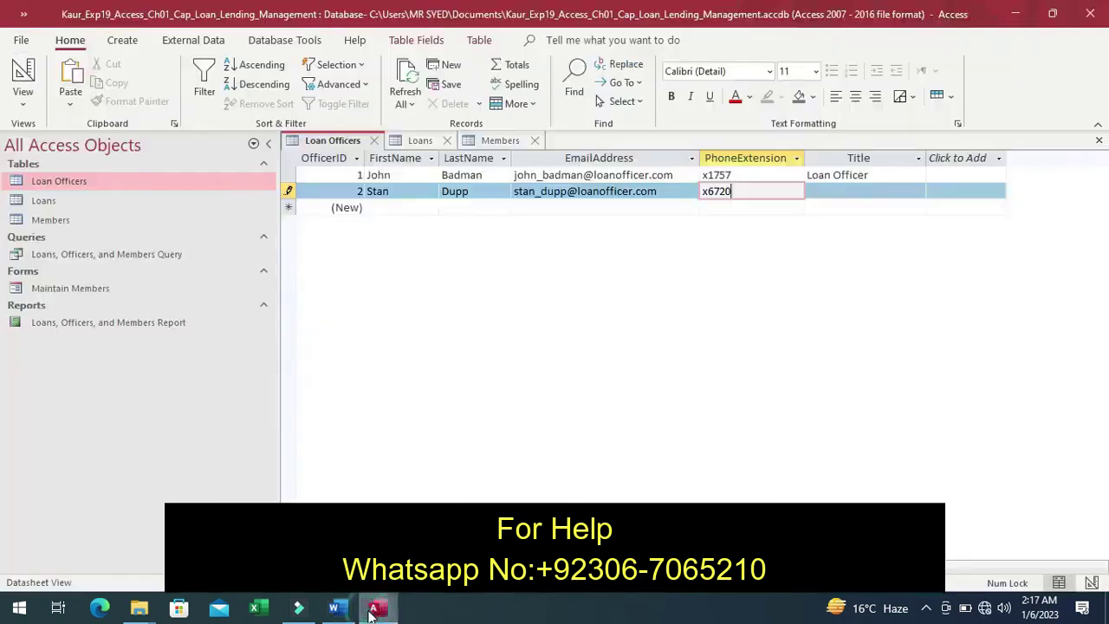
click(828, 195)
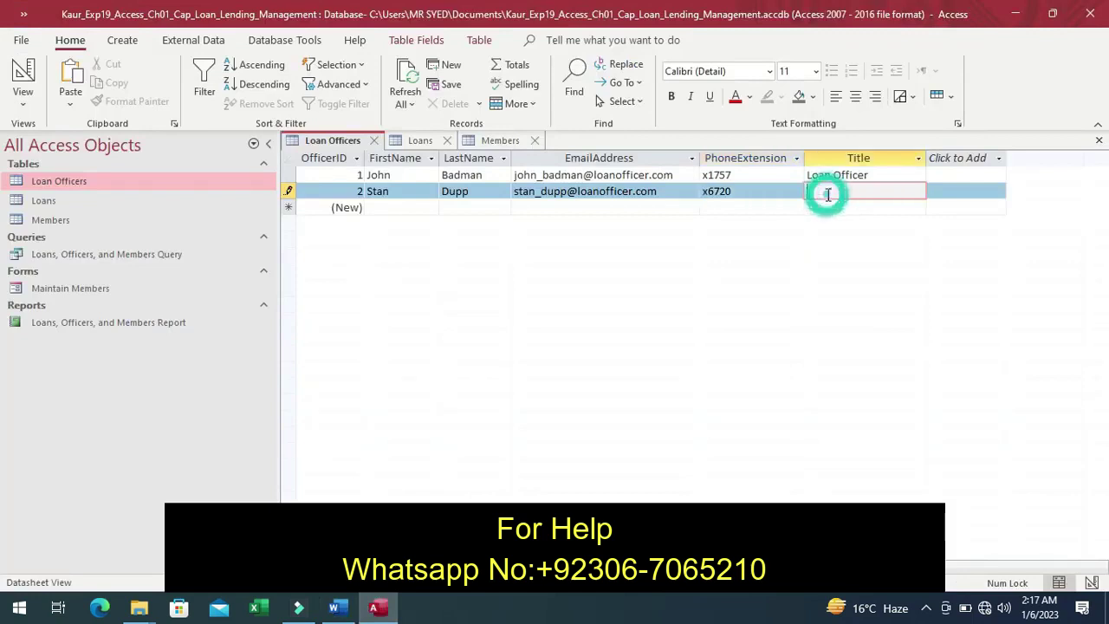
text(Senior Loan)
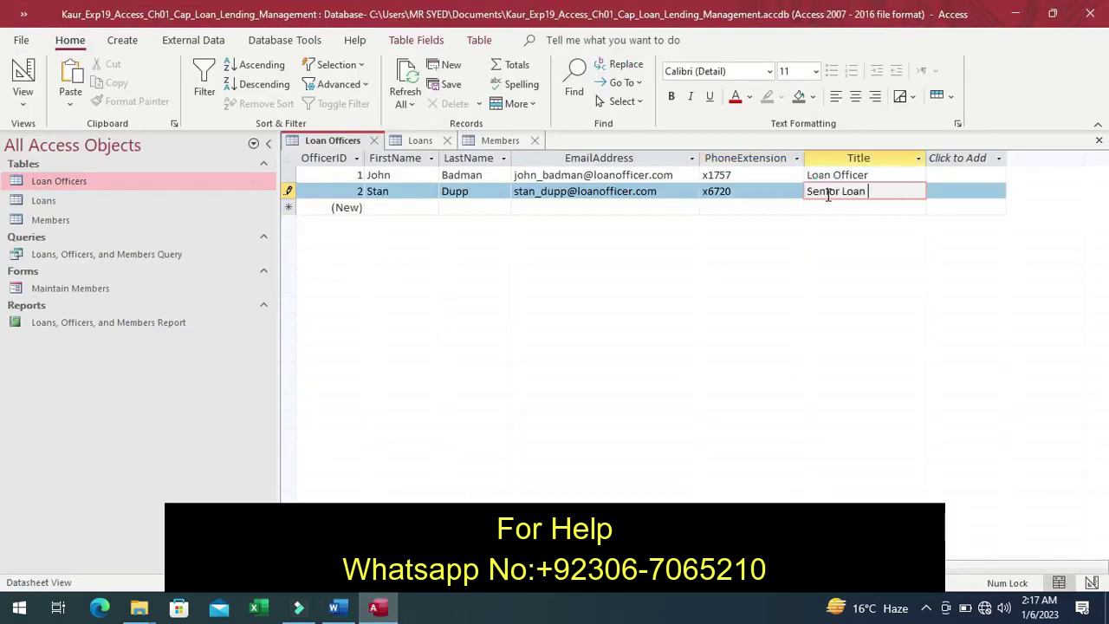
- Start a third Loan Officers record in Access with the third listed officer's first name from Word
click(338, 609)
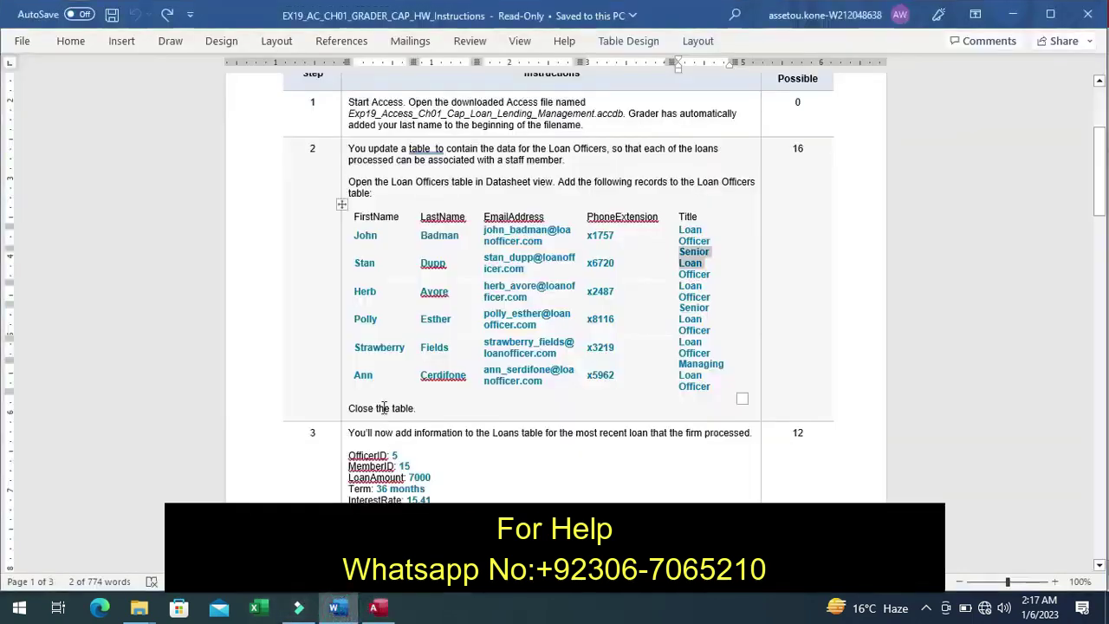
double_click(358, 292)
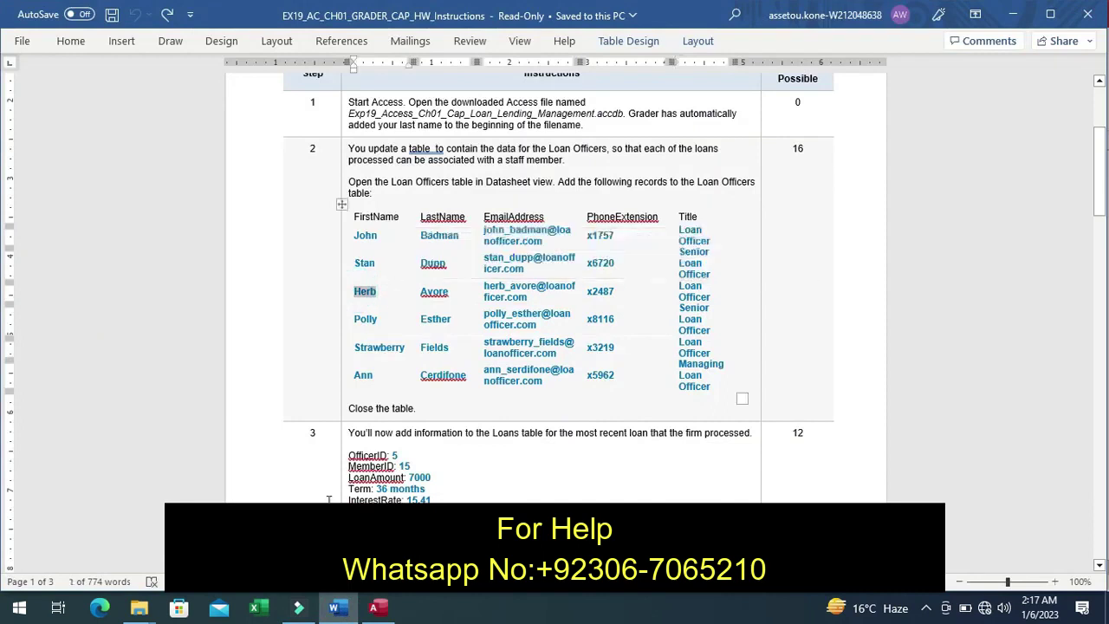
click(367, 610)
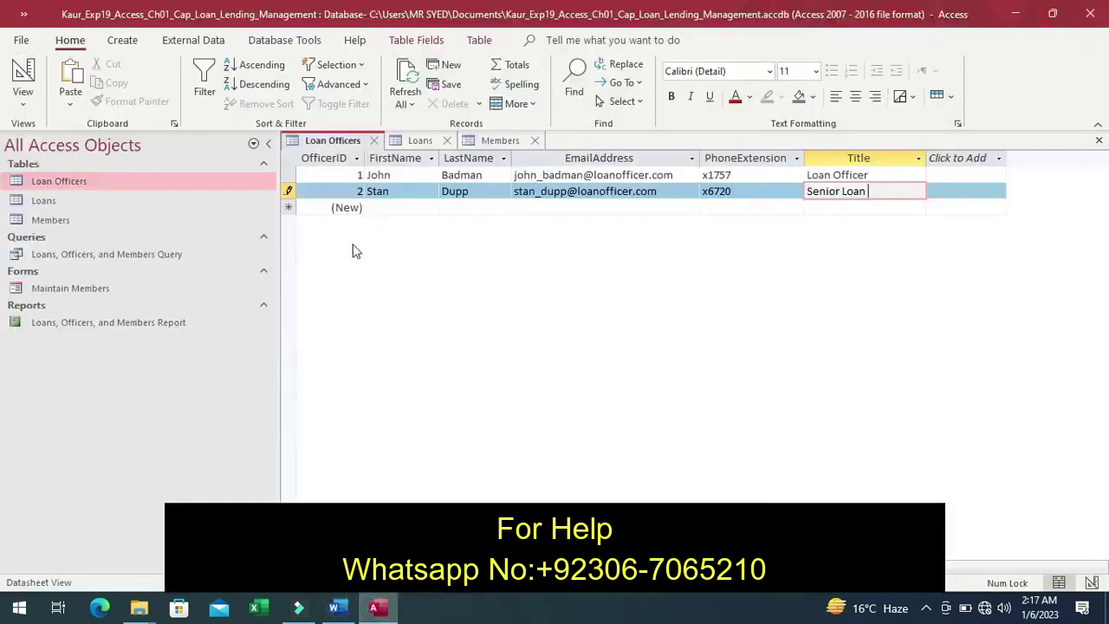
click(378, 209)
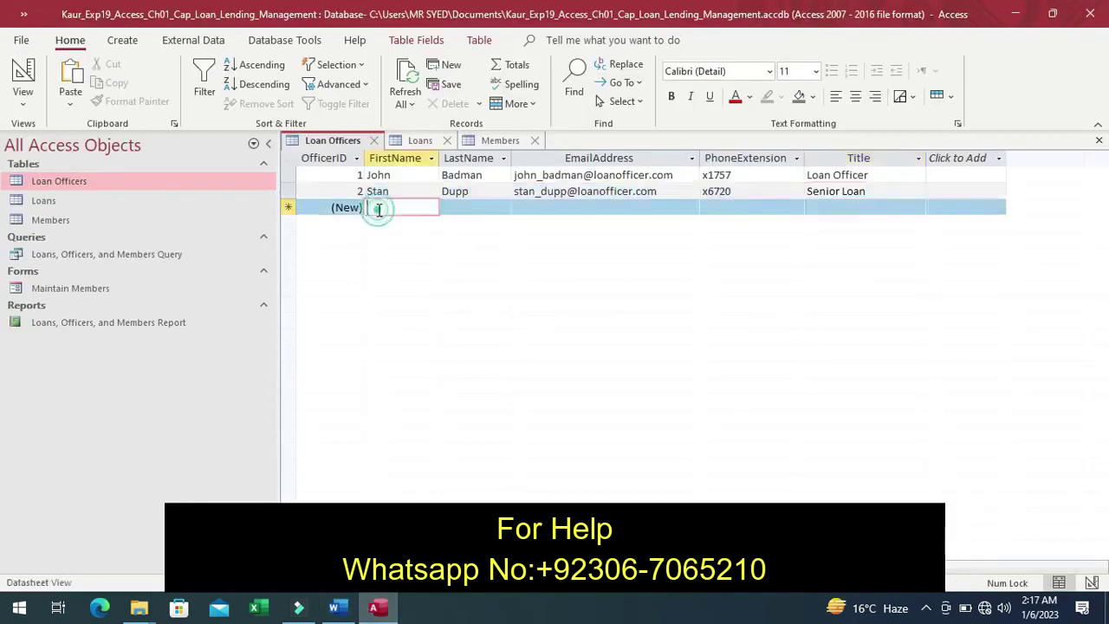
text(Herb)
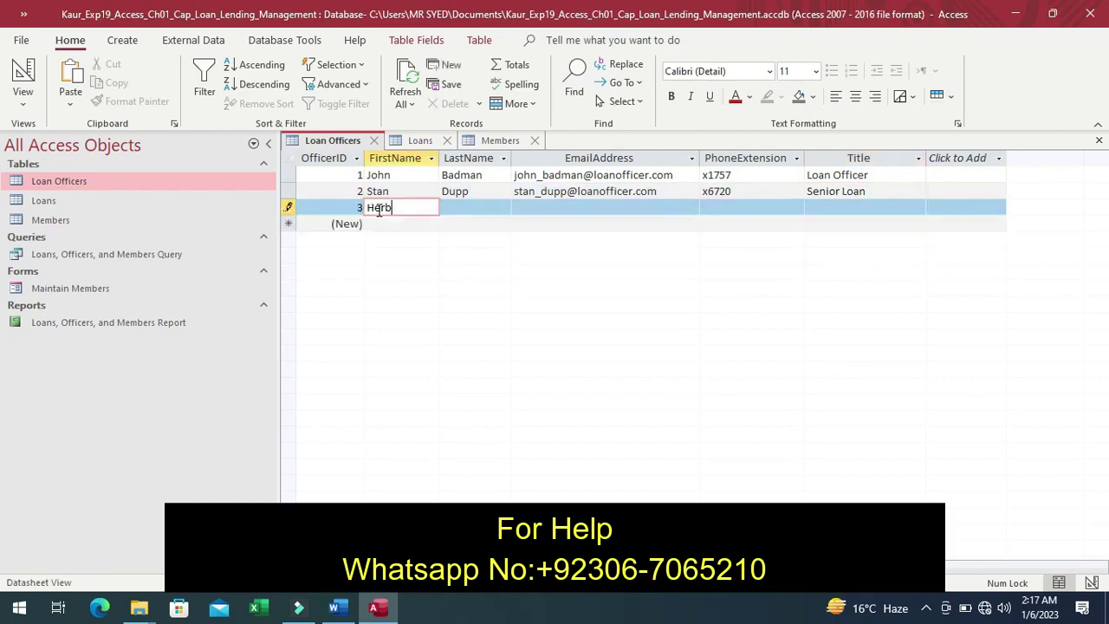
- Copy the third officer's last name from the Word list into the LastName field of the third Access record
click(478, 208)
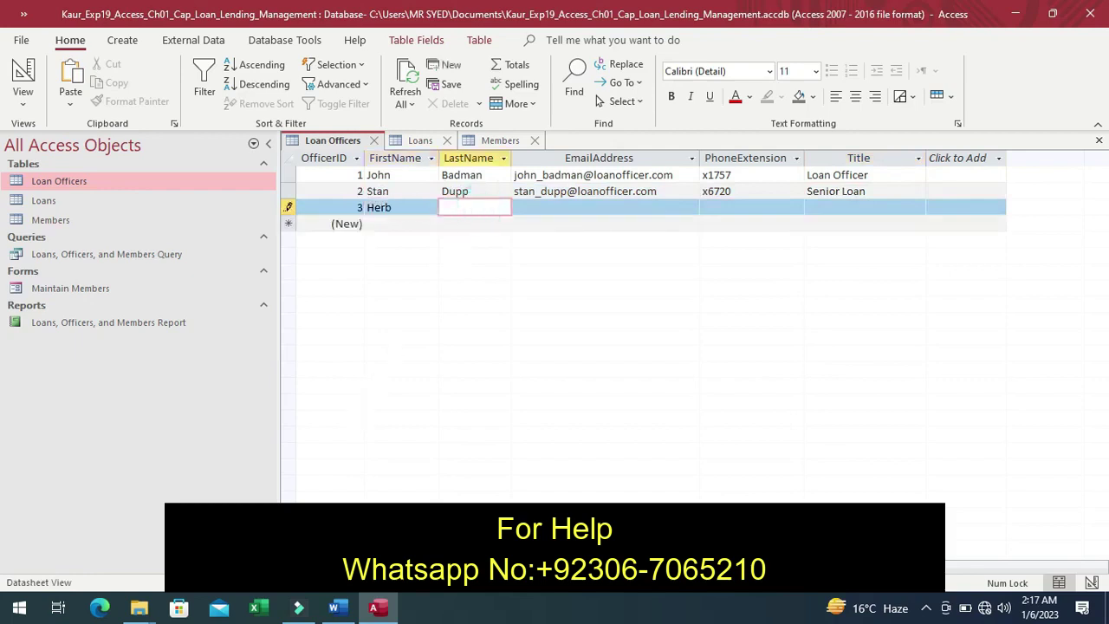
click(351, 617)
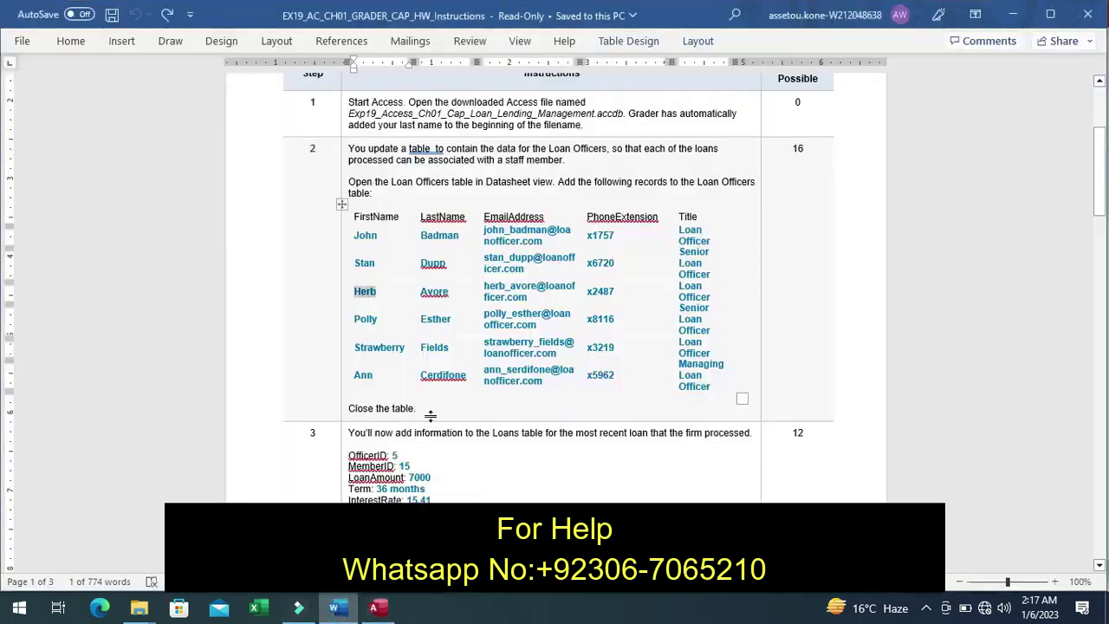
double_click(423, 291)
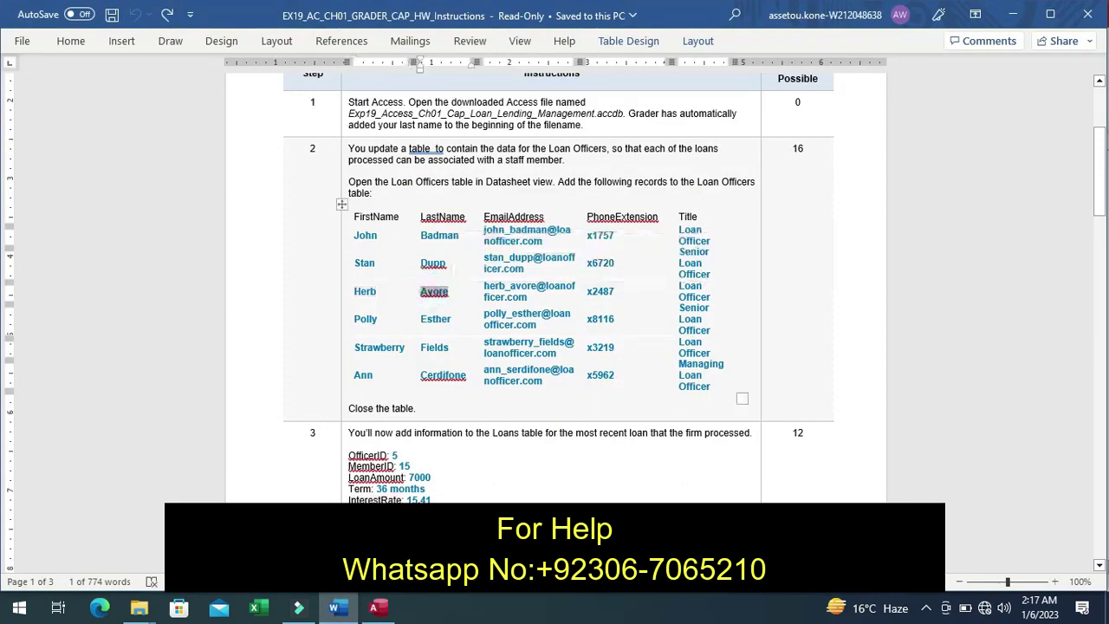
click(375, 609)
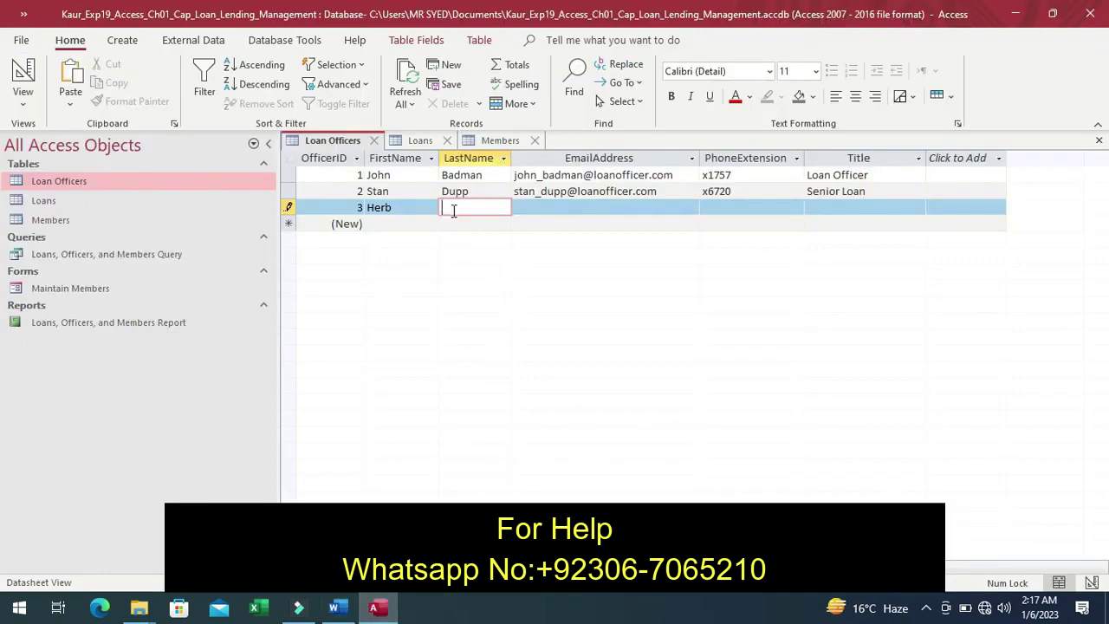
text(Avore)
- Copy the third officer's e-mail address from Word into the third Access record's EmailAddress field, and place the cursor in its PhoneExtension field
click(559, 205)
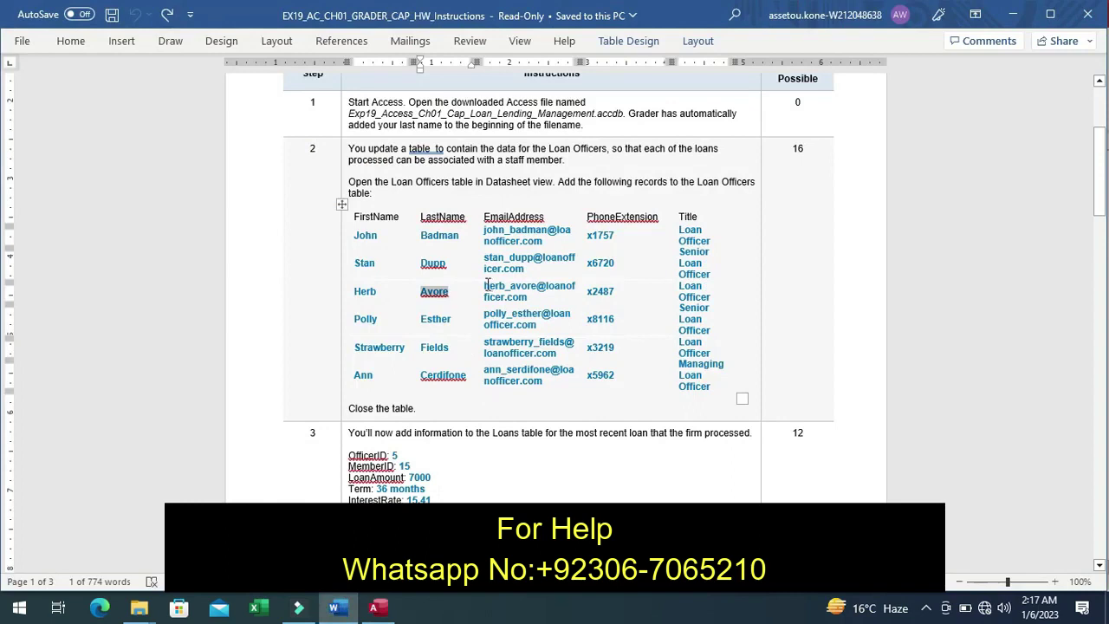
drag(485, 286, 520, 301)
key(ctrl+c)
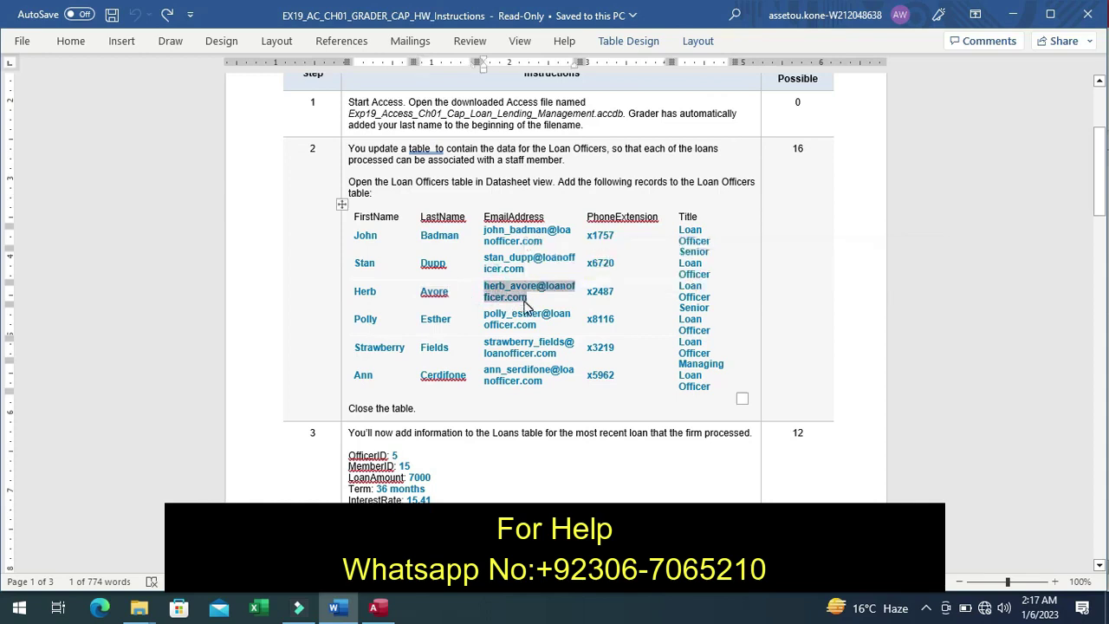
click(513, 308)
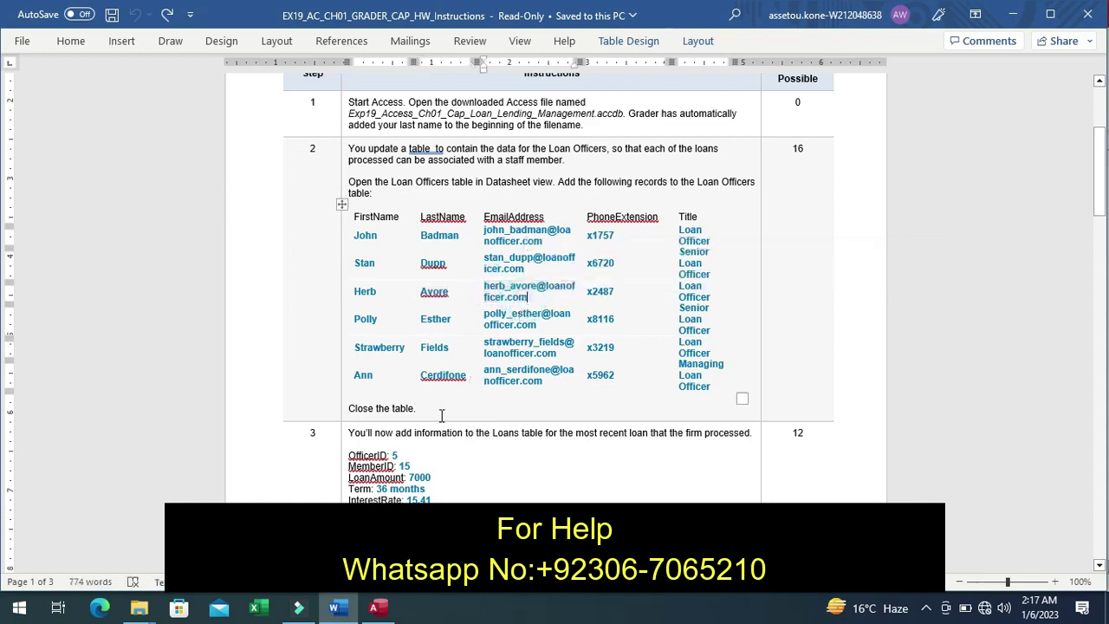
click(376, 609)
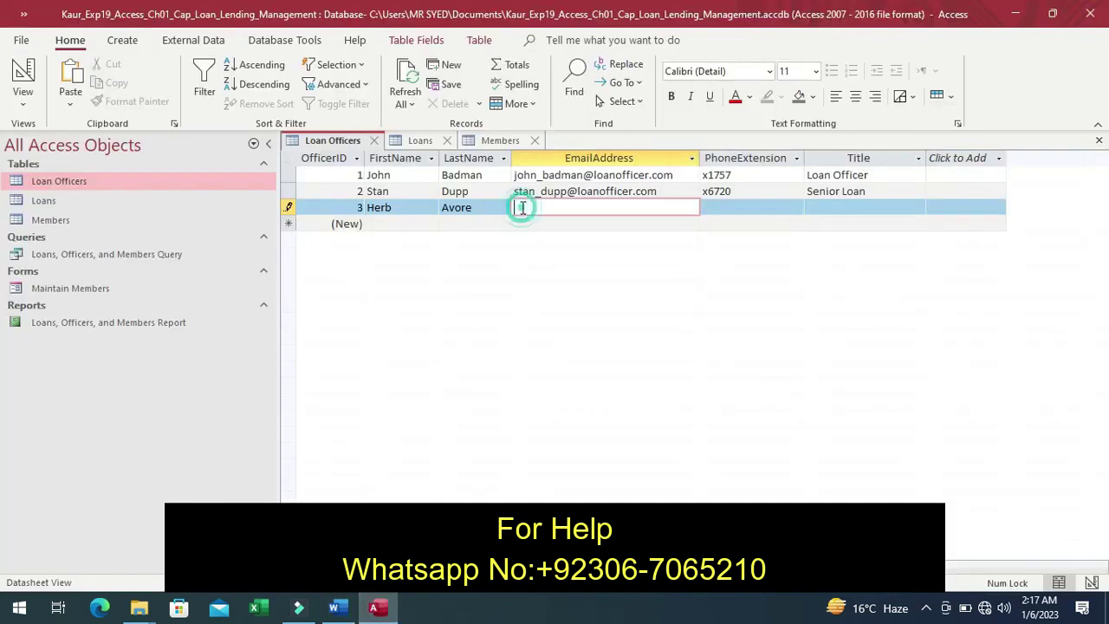
key(ctrl+v)
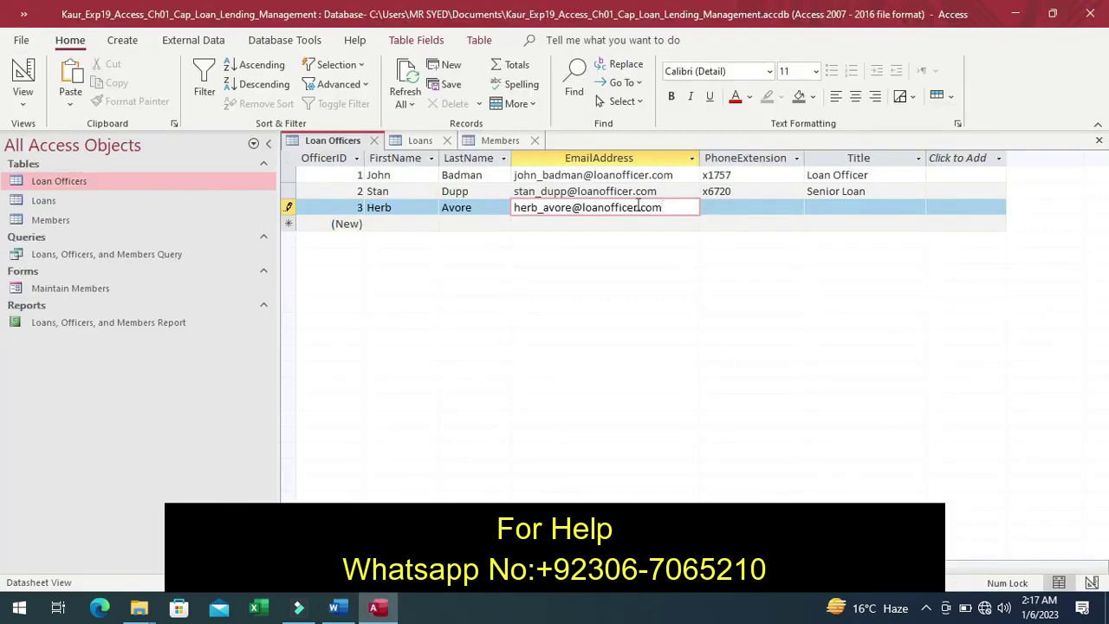
click(720, 206)
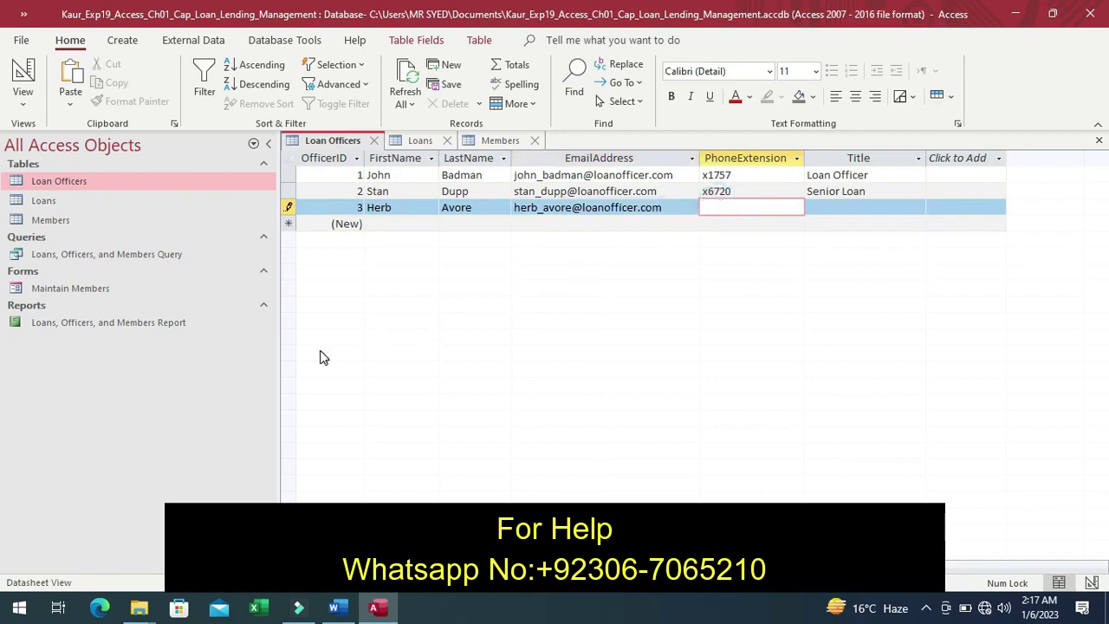
- Copy the third officer's phone extension from the Word list into the third Access record's PhoneExtension field
click(338, 609)
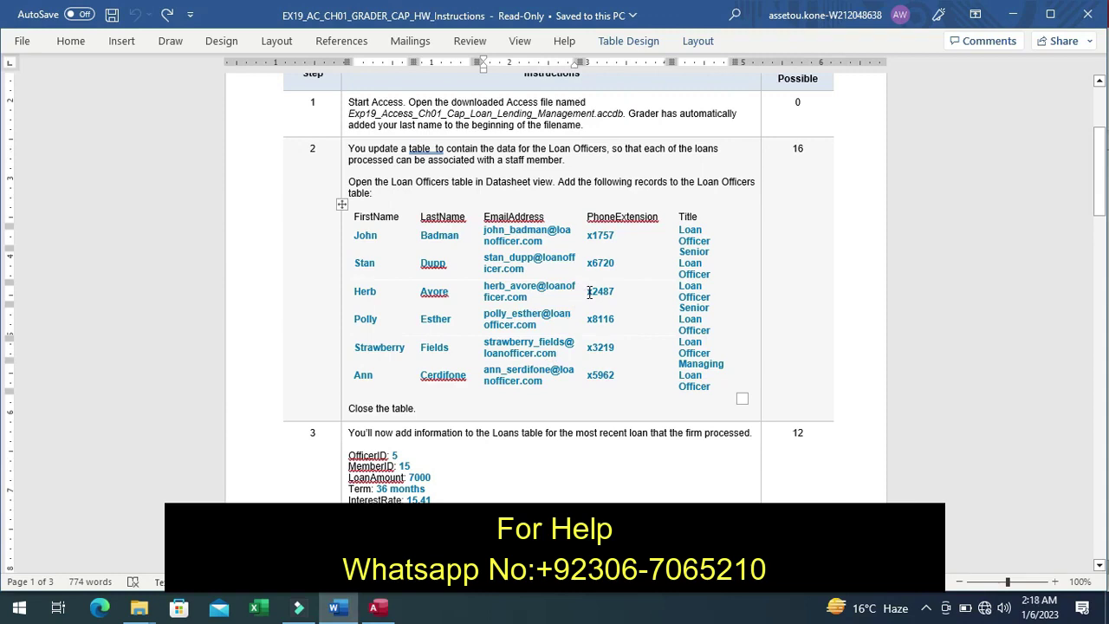
drag(589, 293, 612, 299)
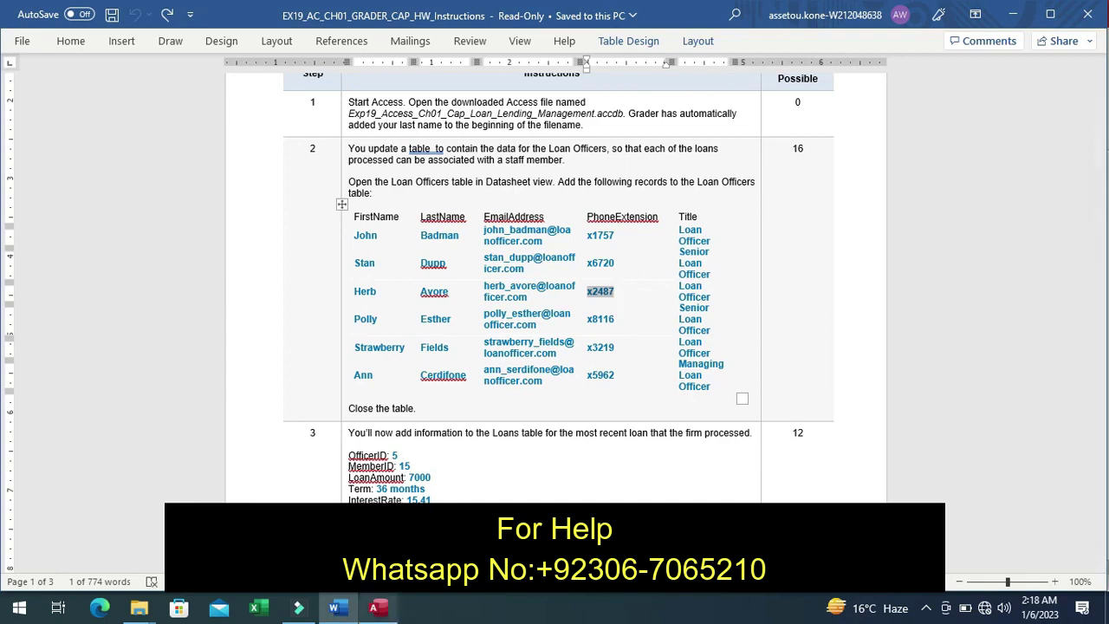
click(375, 609)
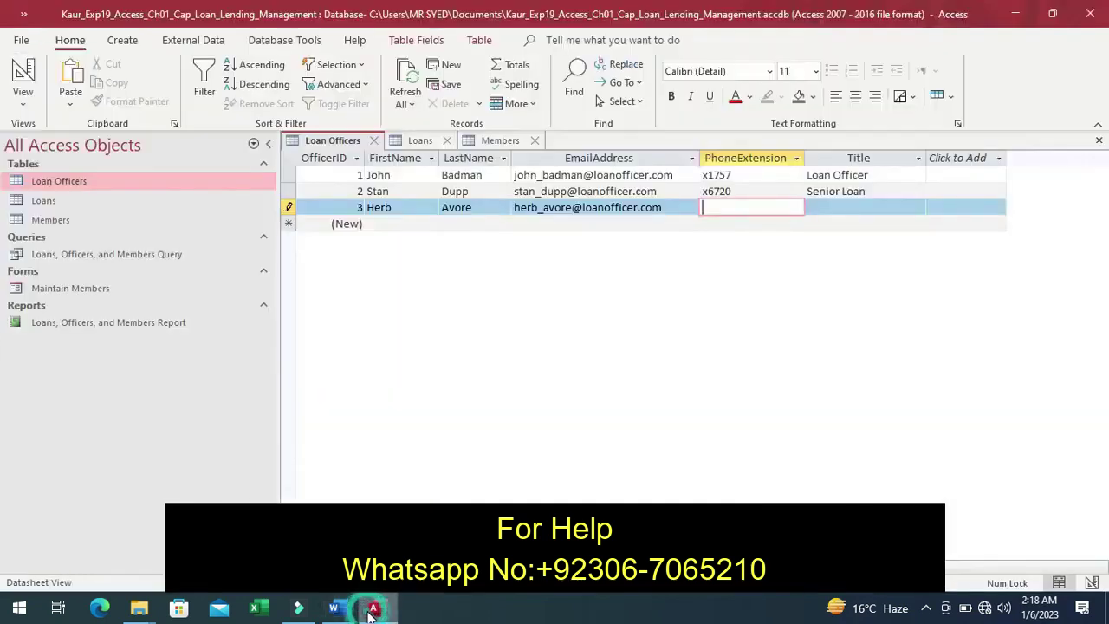
click(737, 207)
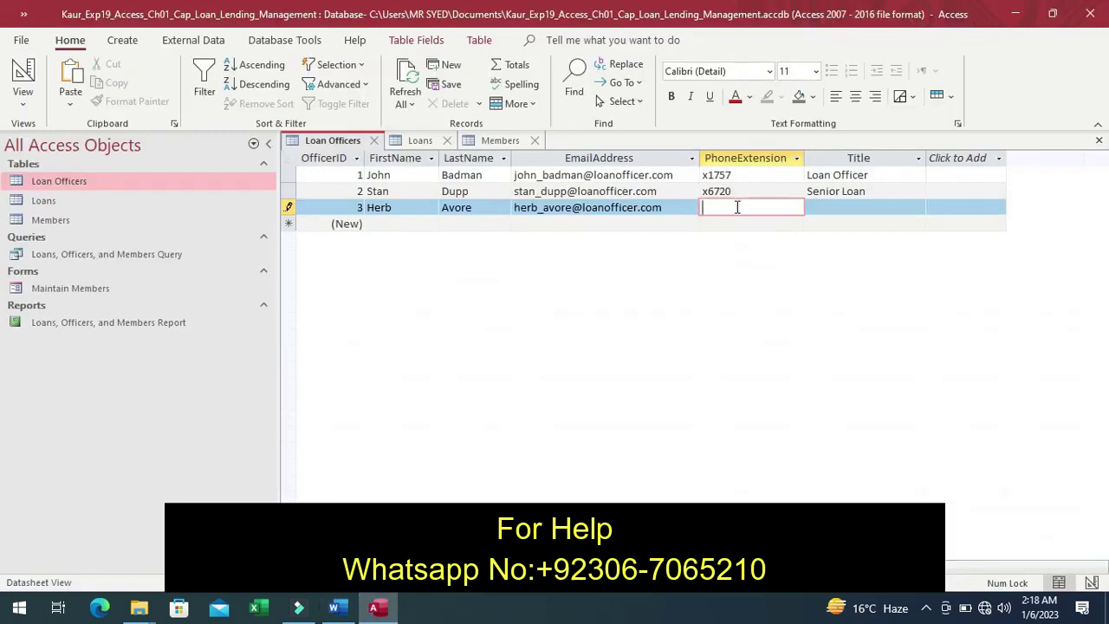
text(x2487)
- Copy the third officer's title, Loan Officer, from Word into the Title field of the third Access record
click(823, 207)
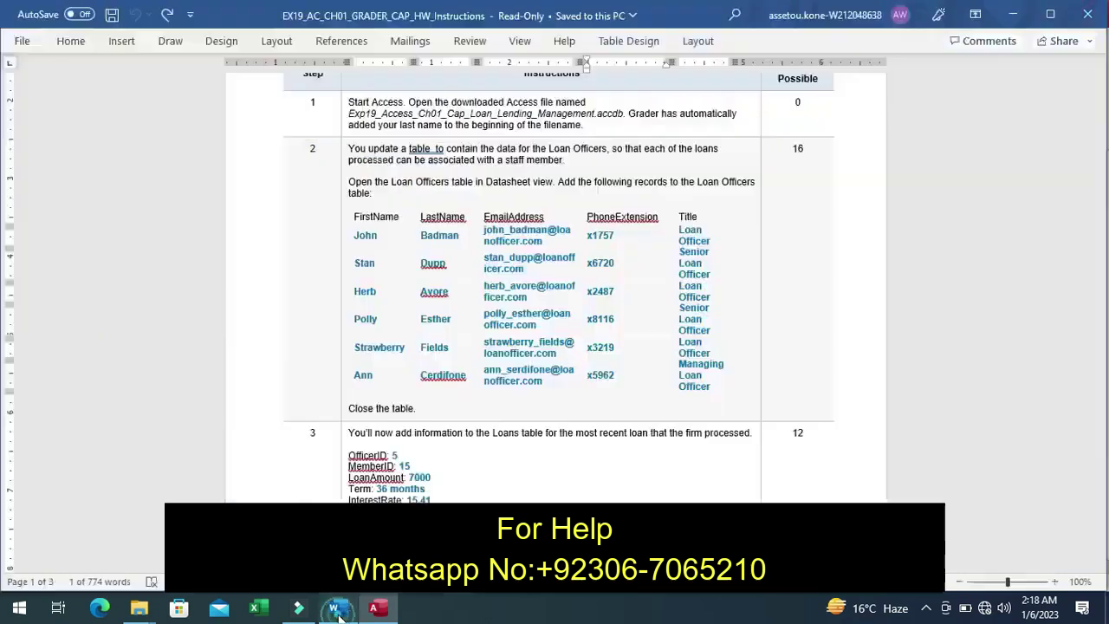
click(337, 608)
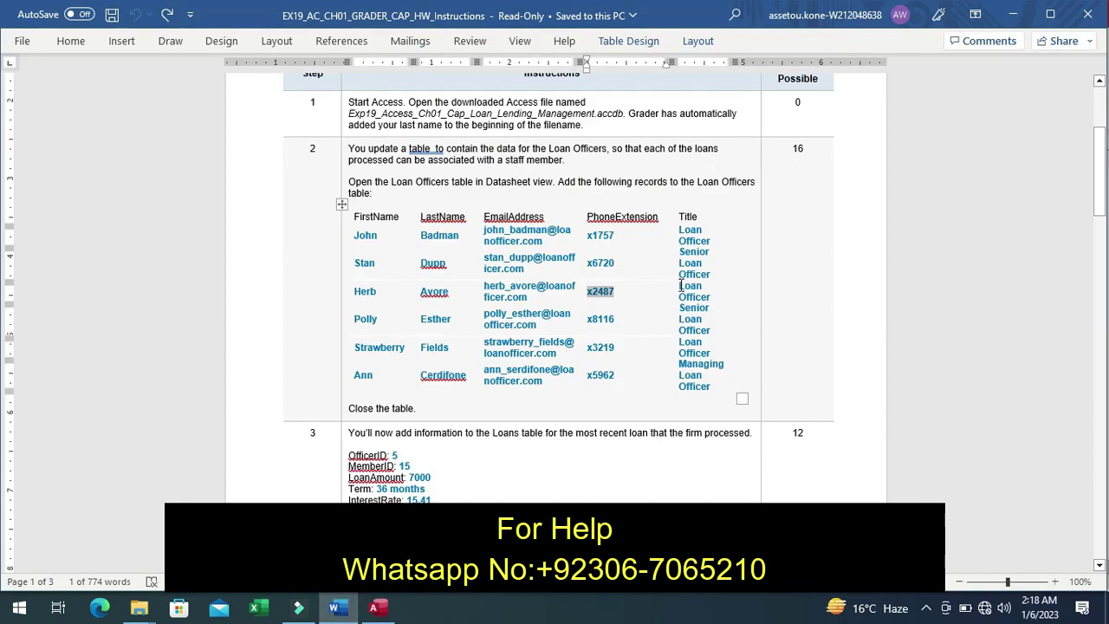
mouse_move(680, 286)
mouse_down()
mouse_move(715, 306)
mouse_move(708, 296)
mouse_up()
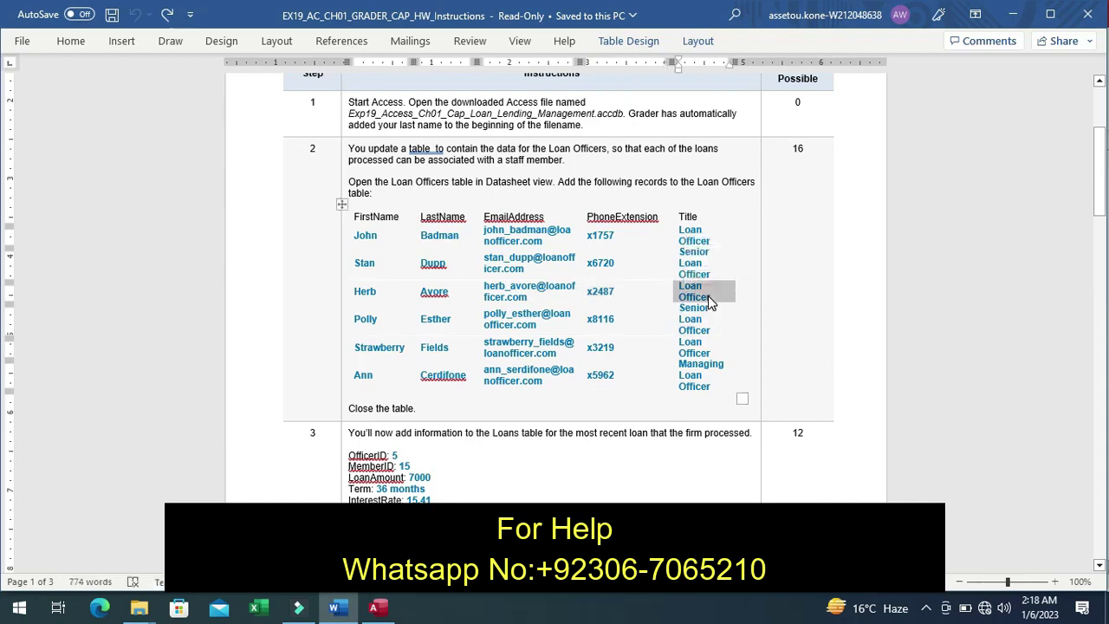
key(ctrl+c)
click(379, 608)
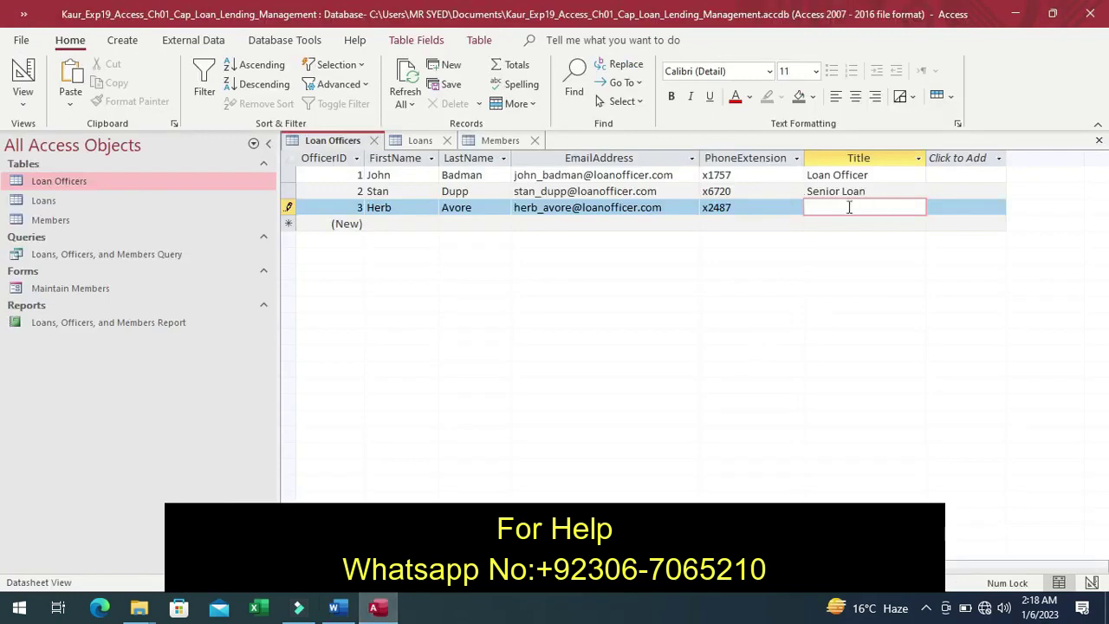
key(ctrl+v)
- Start a fourth Loan Officers record in Access with the fourth listed officer's first and last names from Word
click(379, 223)
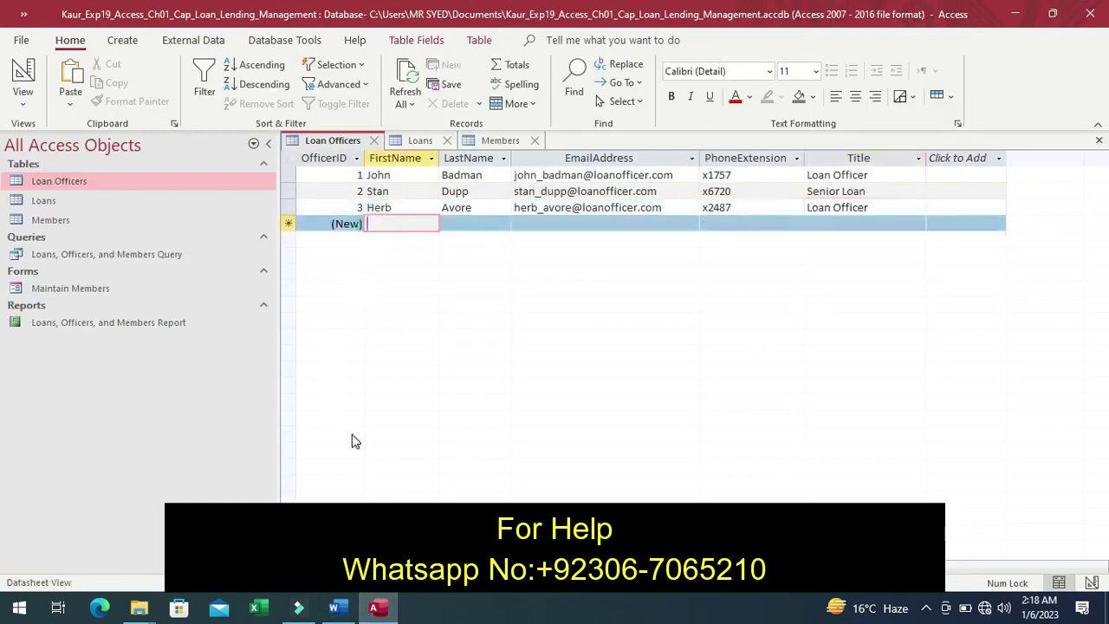
click(338, 608)
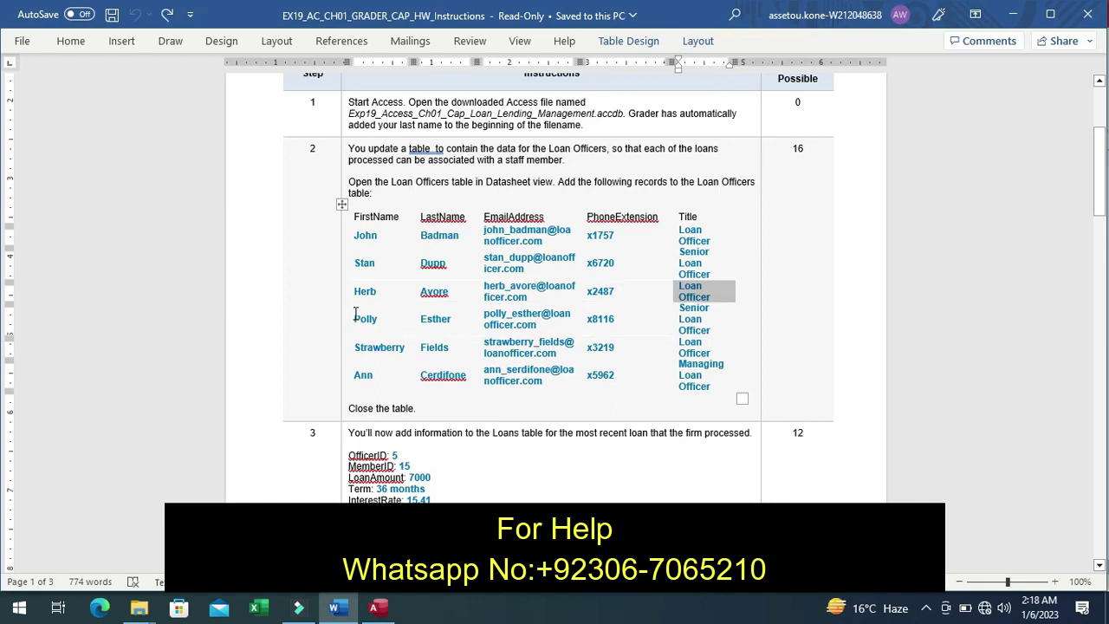
drag(355, 314, 380, 322)
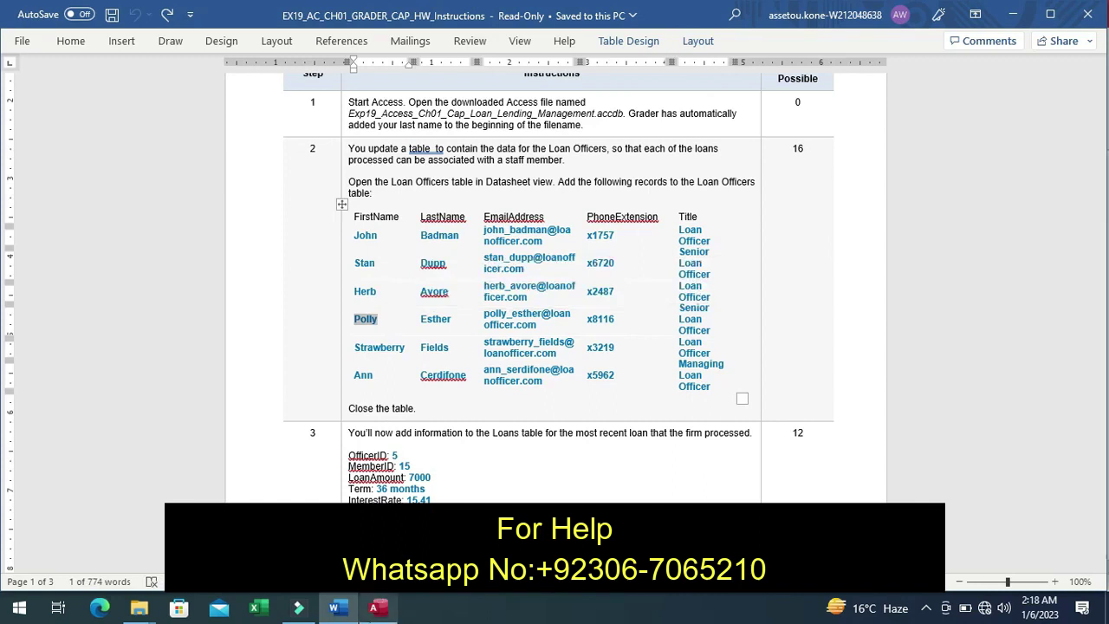
click(375, 608)
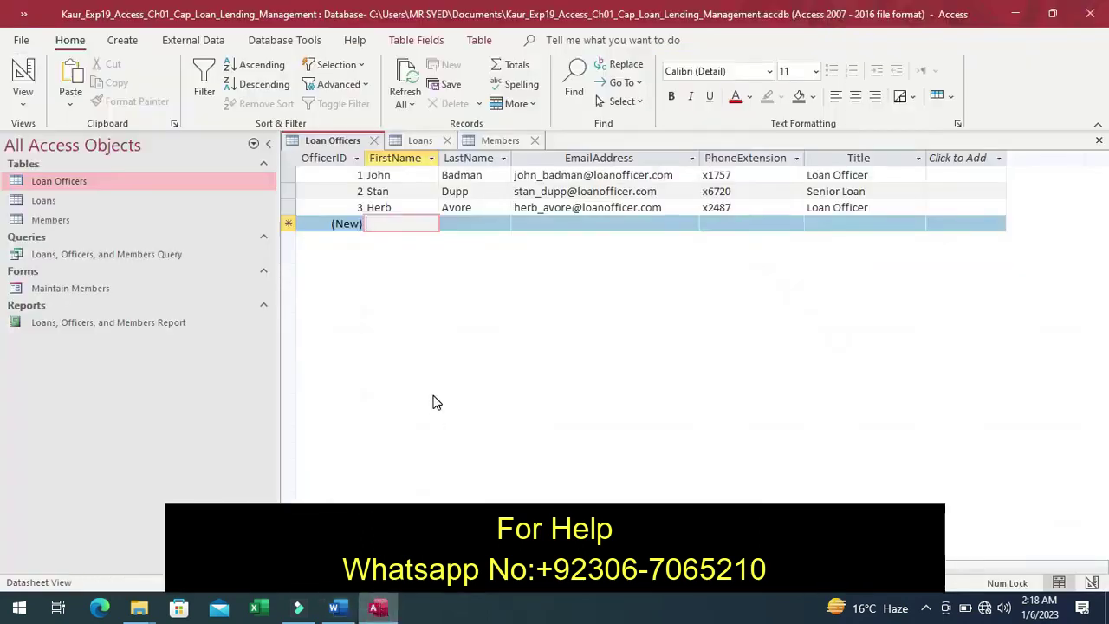
click(381, 225)
text(Polly)
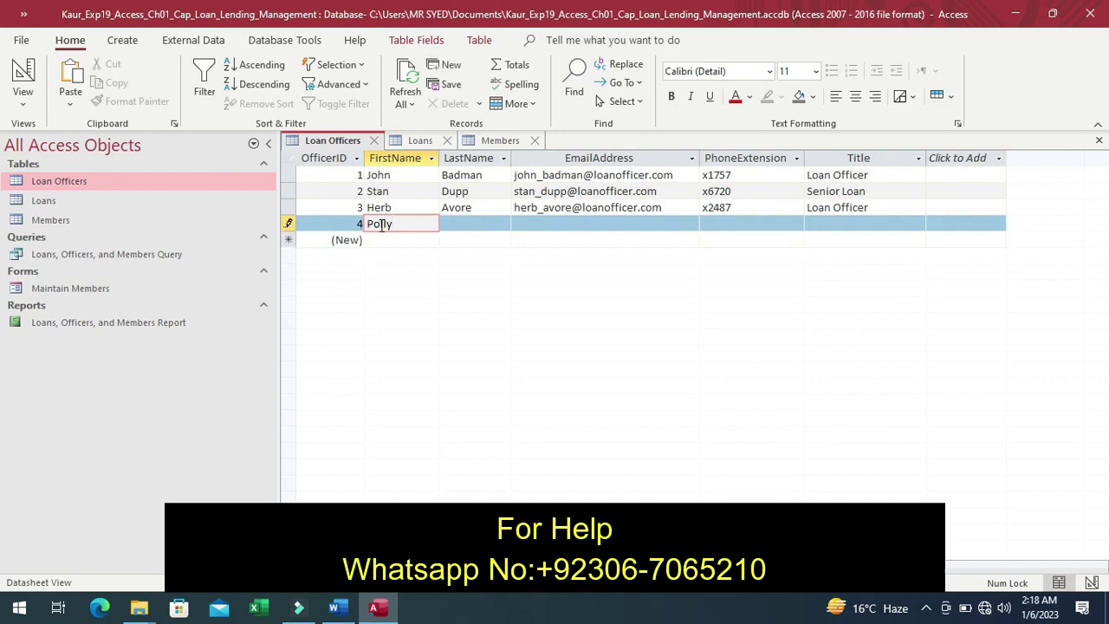
click(450, 225)
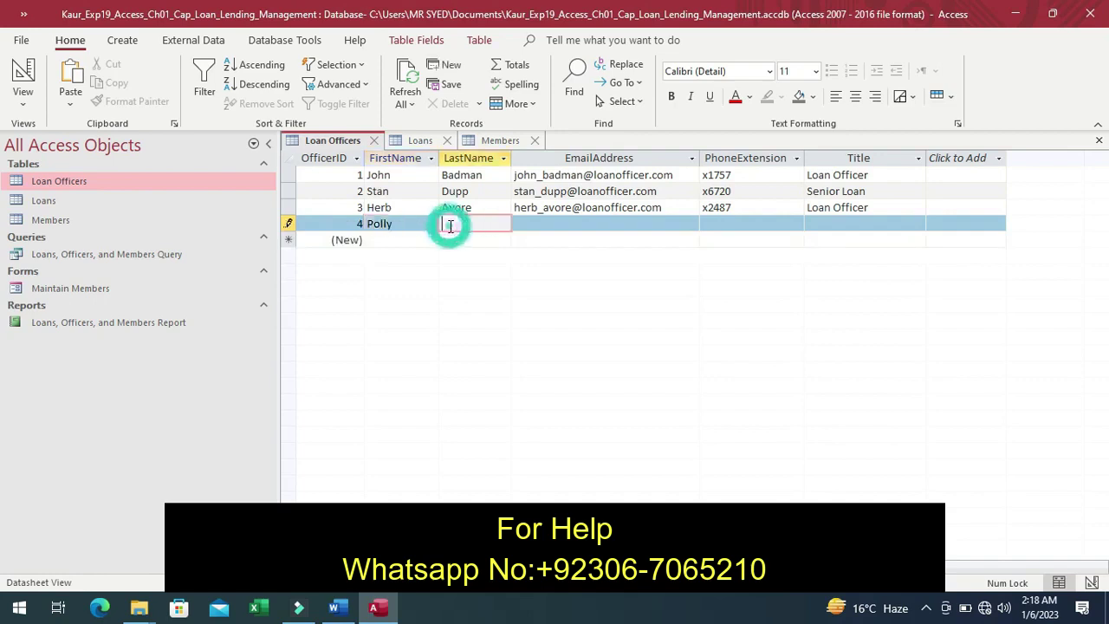
text(Esth)
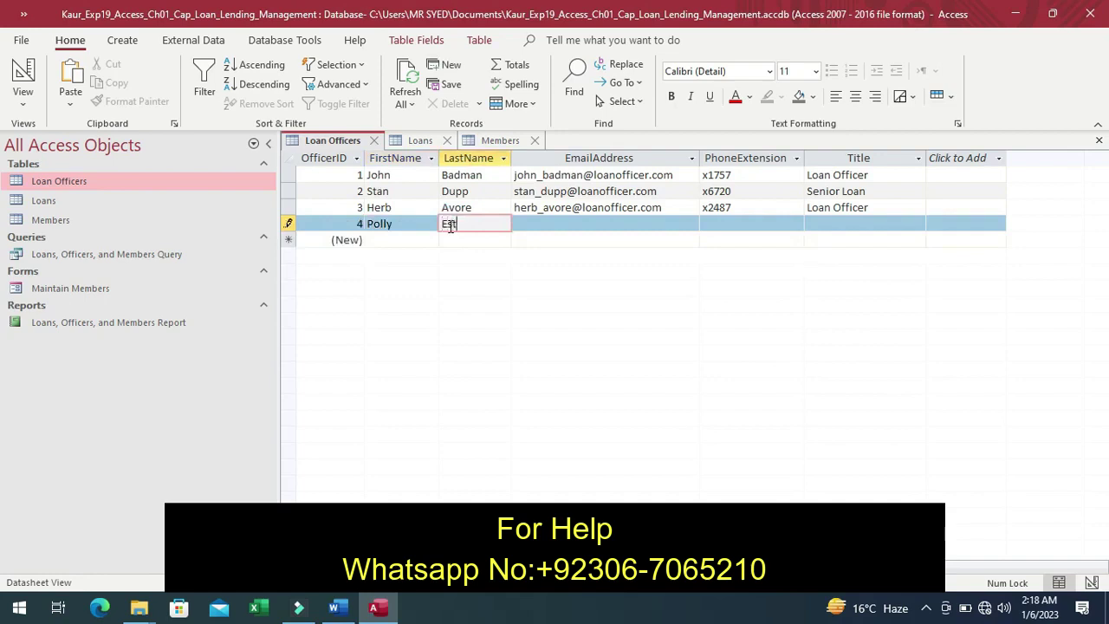
text(er)
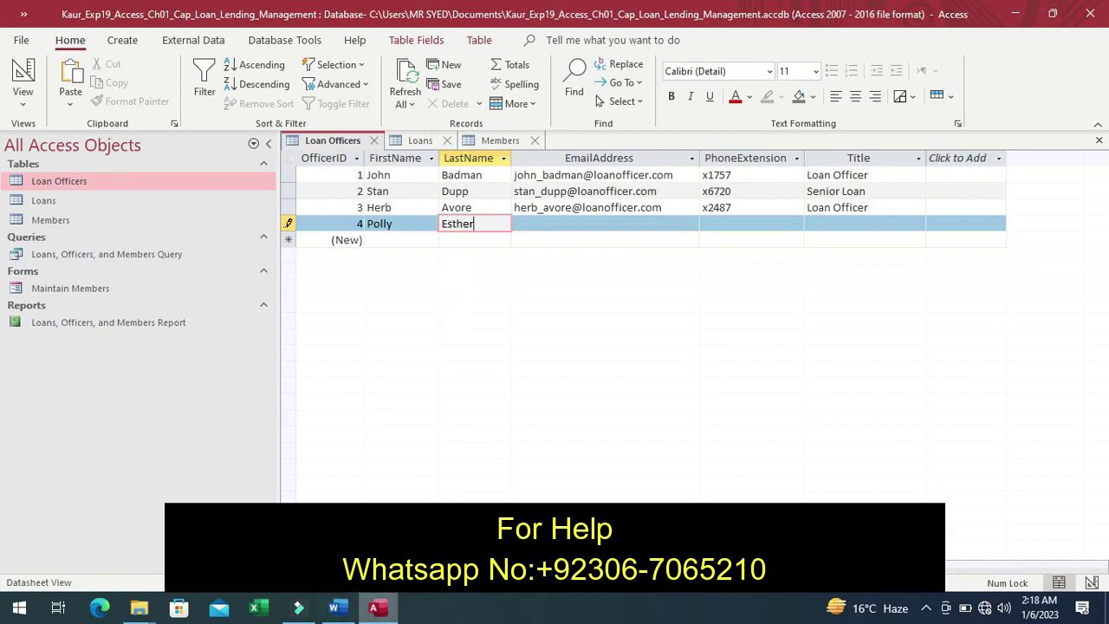
- Copy the fourth officer's e-mail address from Word into the EmailAddress field of the fourth Access record
click(342, 612)
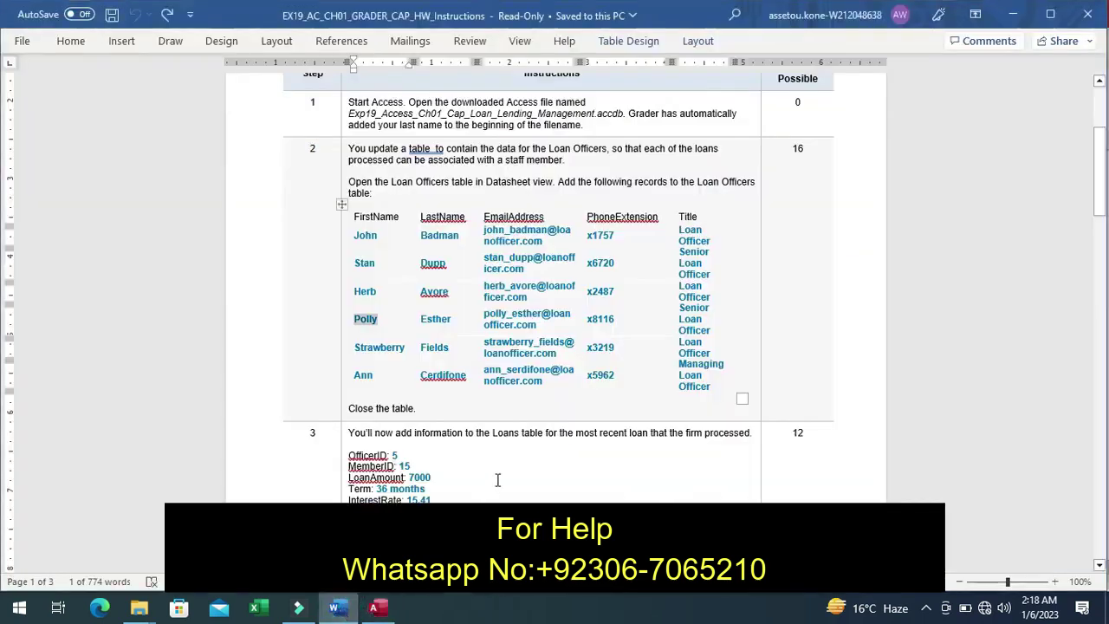
click(481, 319)
key(ctrl+c)
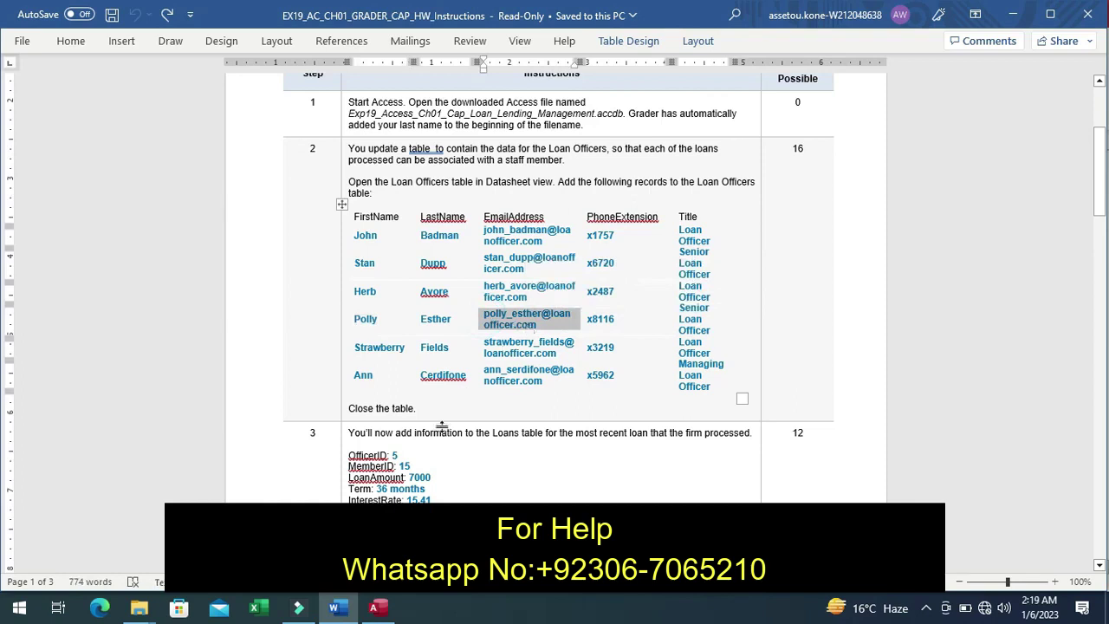
click(379, 609)
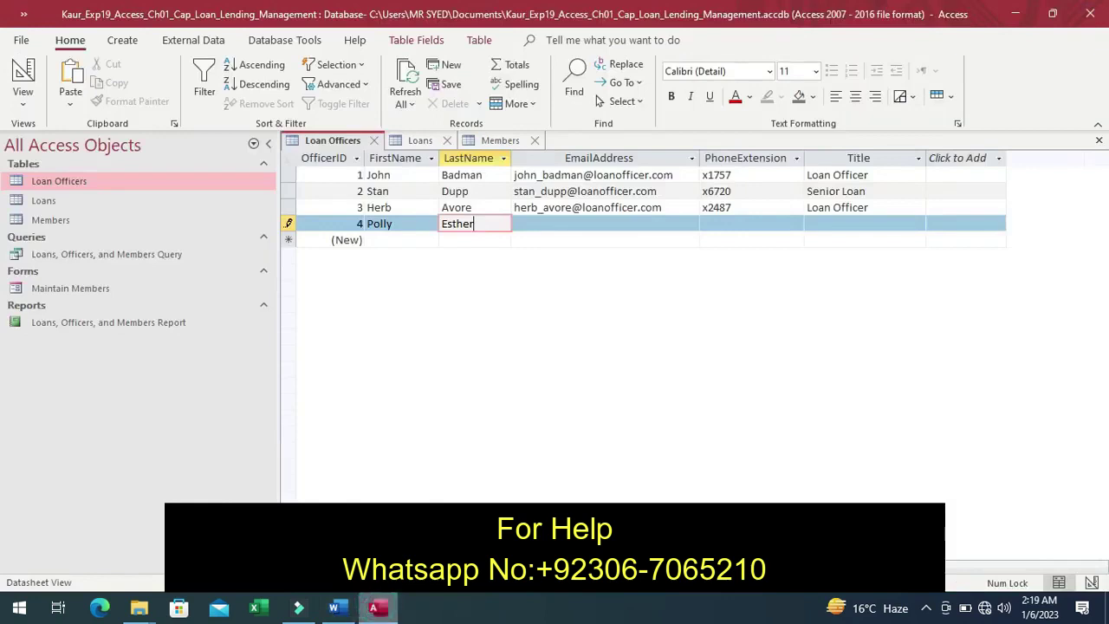
click(547, 224)
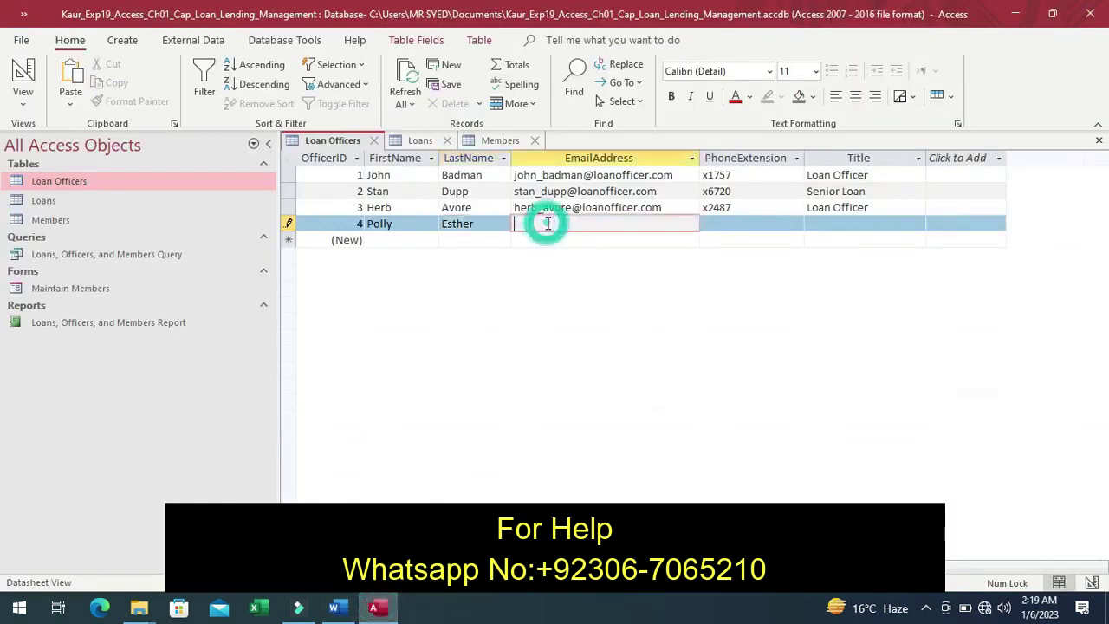
key(ctrl+v)
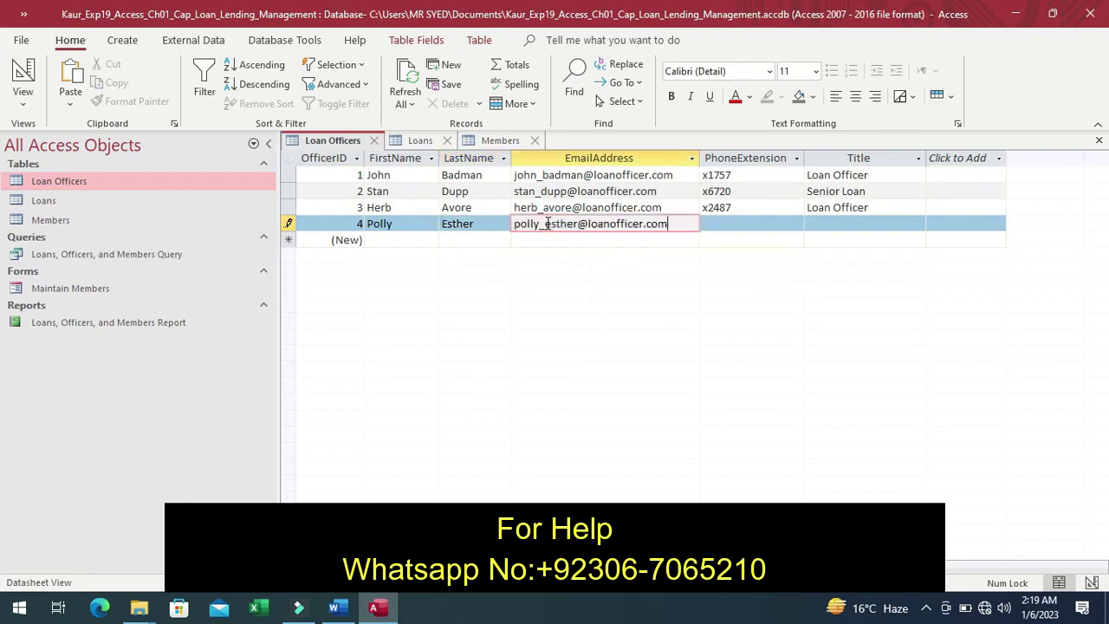
- Look up the fourth officer's phone extension in Word and enter it in the fourth Access record's PhoneExtension field
click(719, 223)
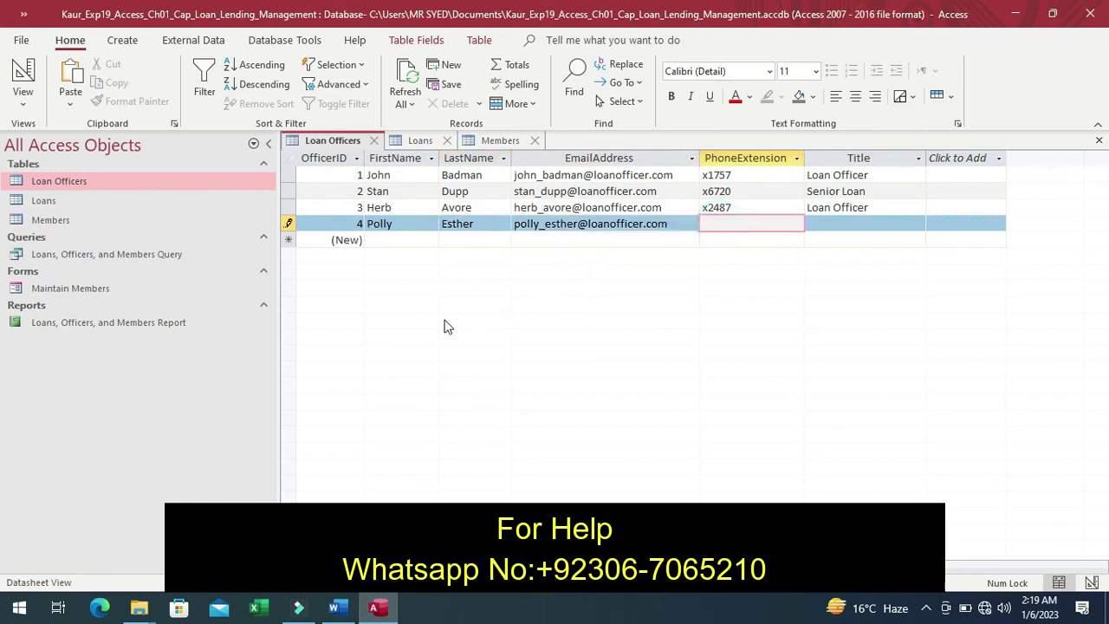
click(338, 610)
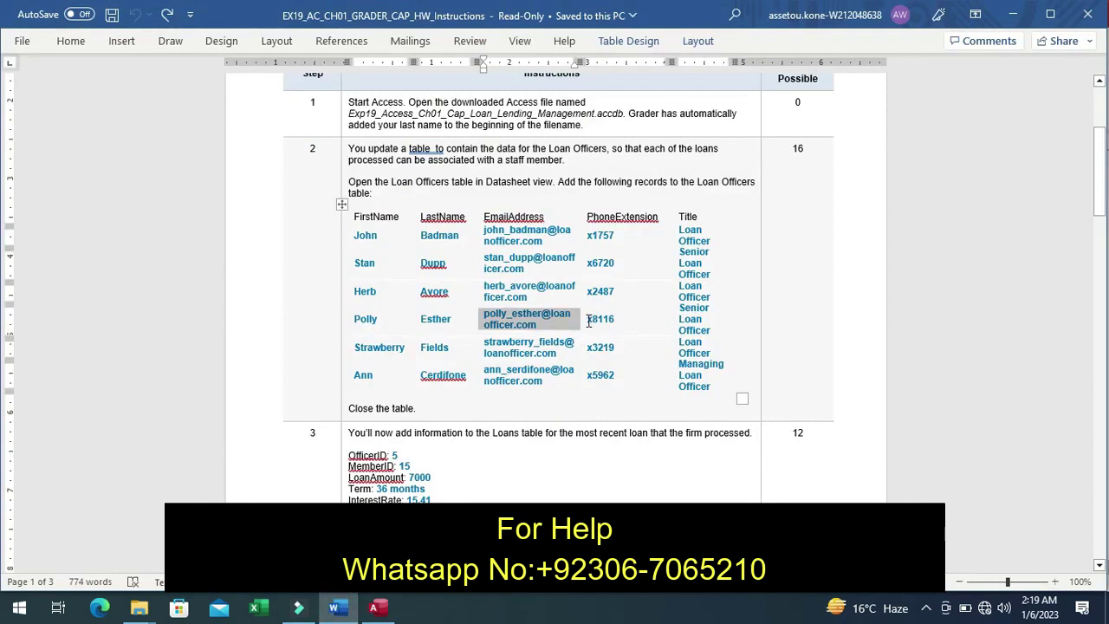
drag(588, 320, 620, 319)
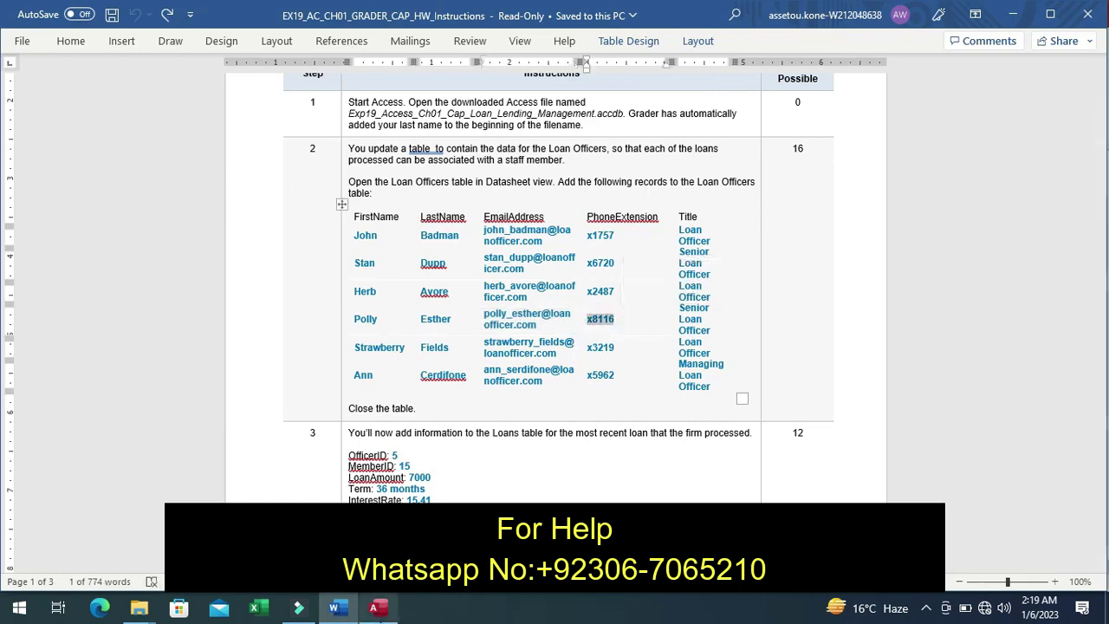
mouse_move(381, 613)
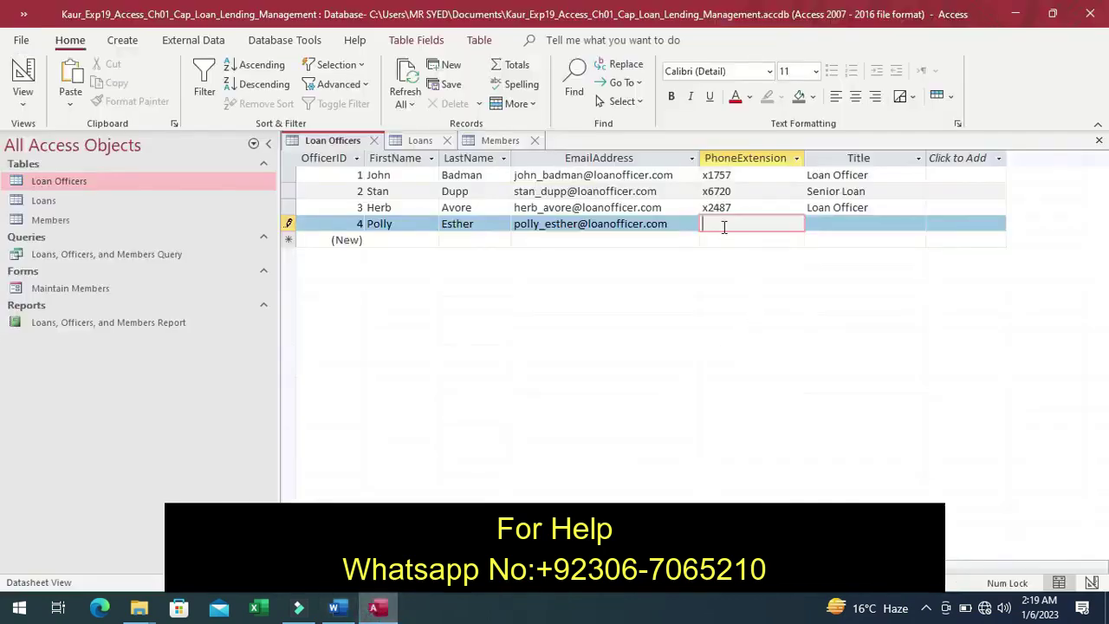
text(x8116)
- Copy the words Loan Officer from the fourth officer's title in Word into the fourth Access record's Title field
click(821, 222)
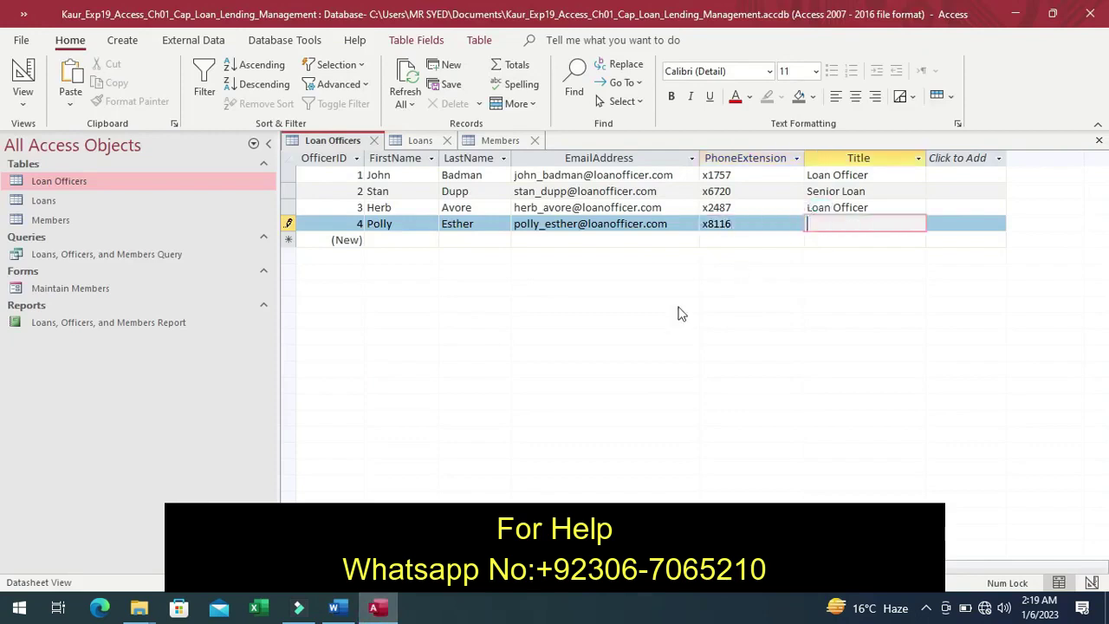
click(338, 609)
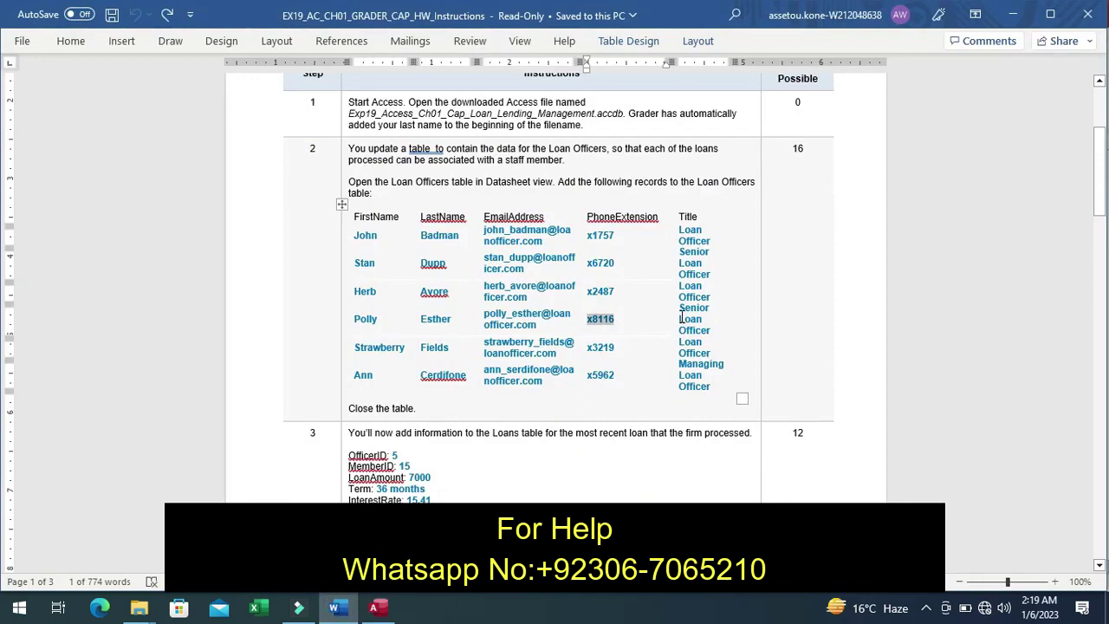
drag(681, 318, 696, 339)
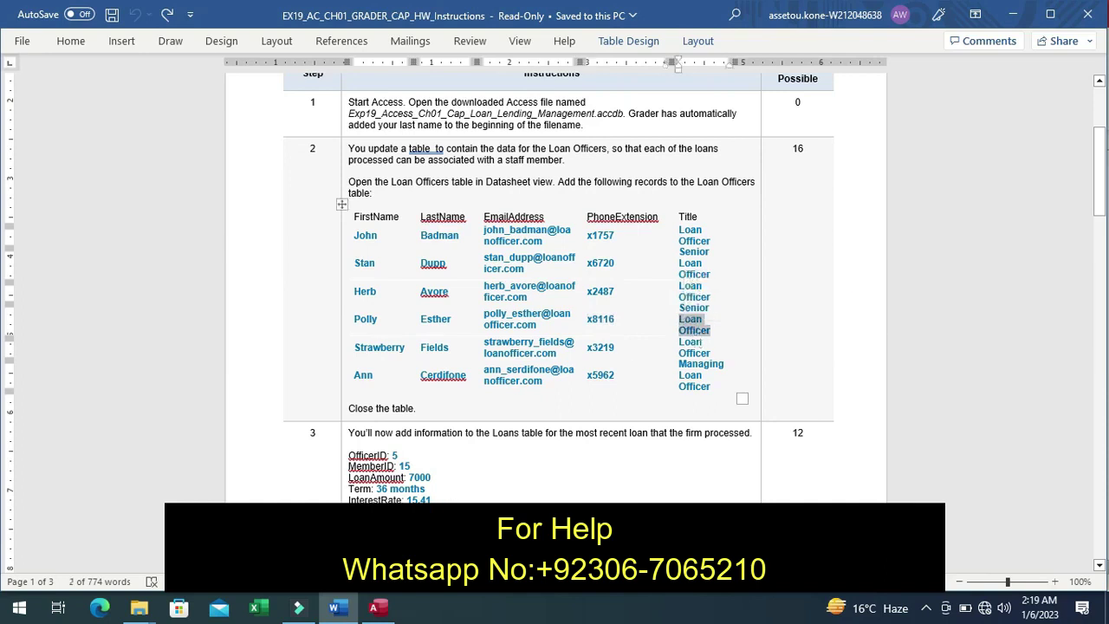
click(373, 608)
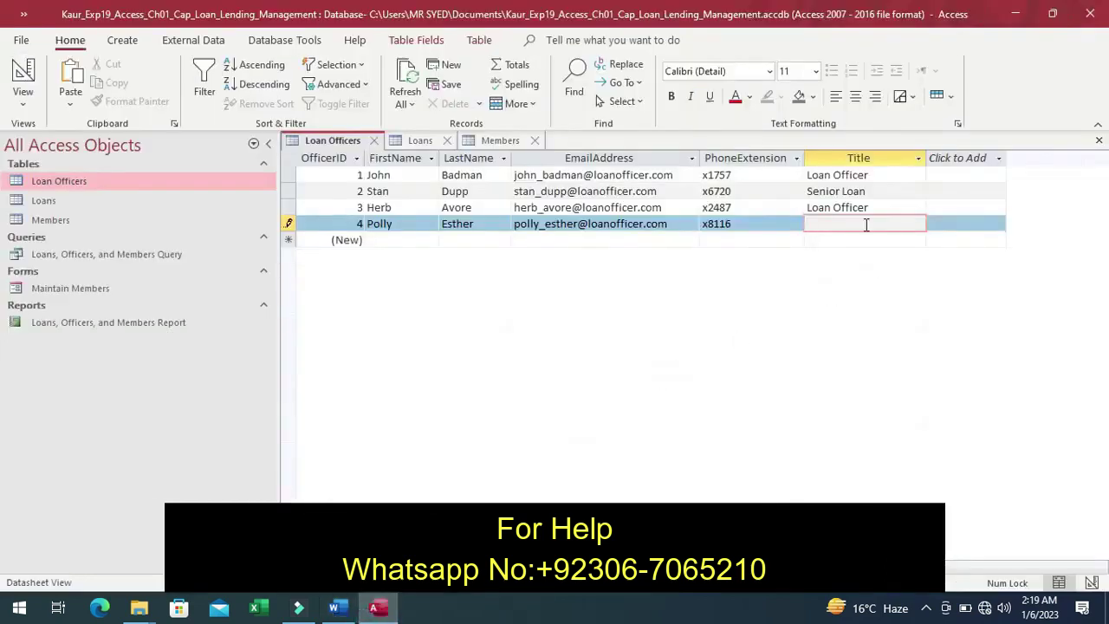
text(Loan Officer)
- Start a fifth Loan Officers record in Access with the fifth listed officer's first name copied from Word
click(369, 240)
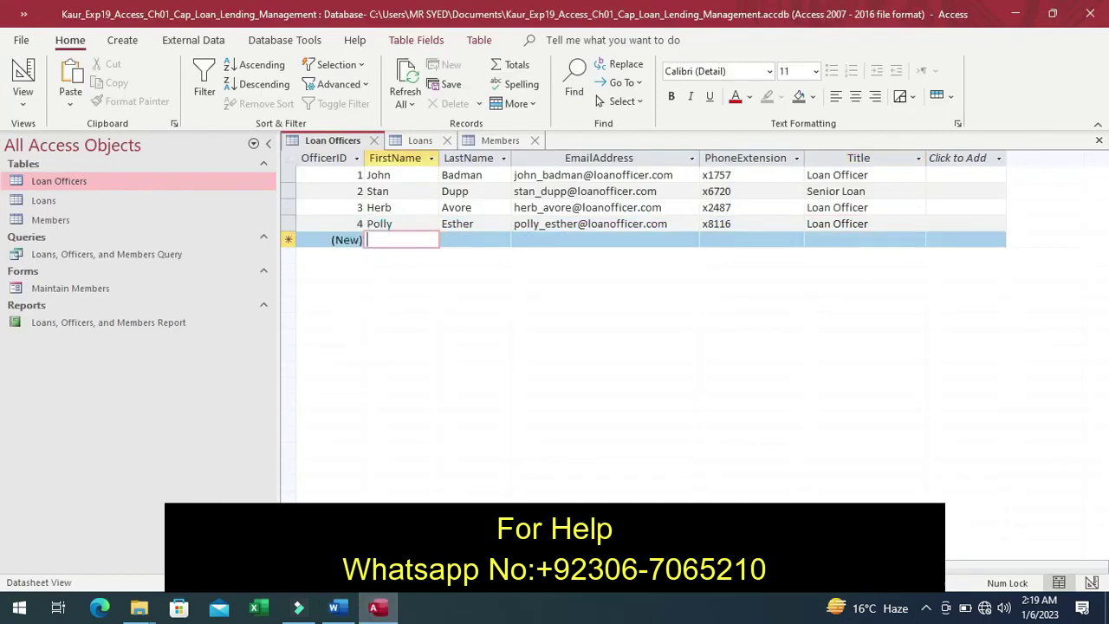
click(337, 609)
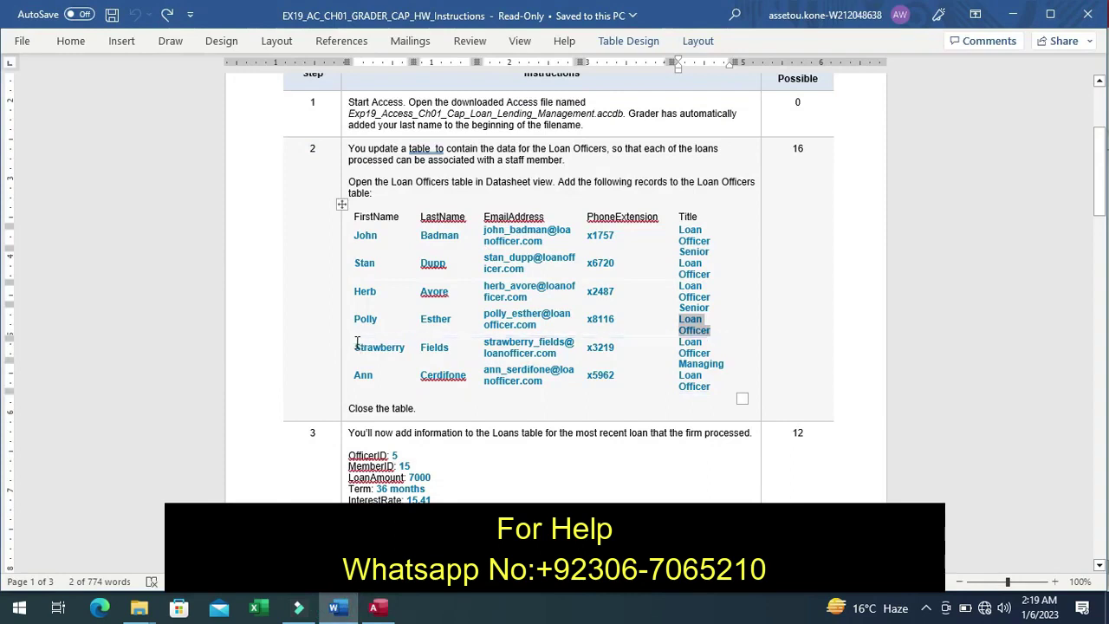
drag(356, 345, 410, 354)
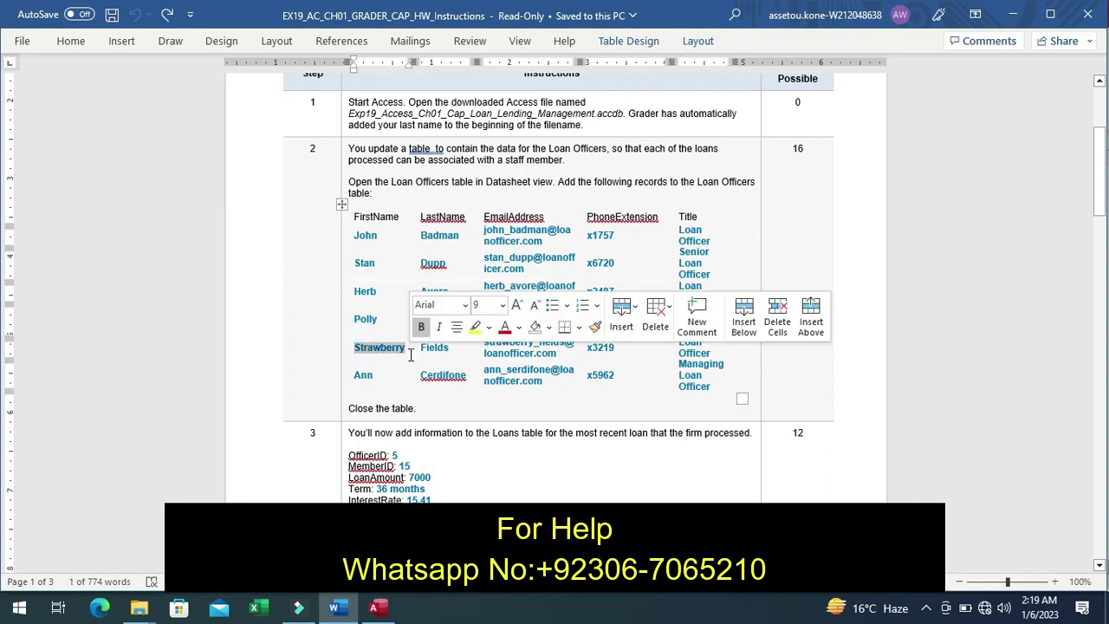
key(ctrl+c)
double_click(413, 351)
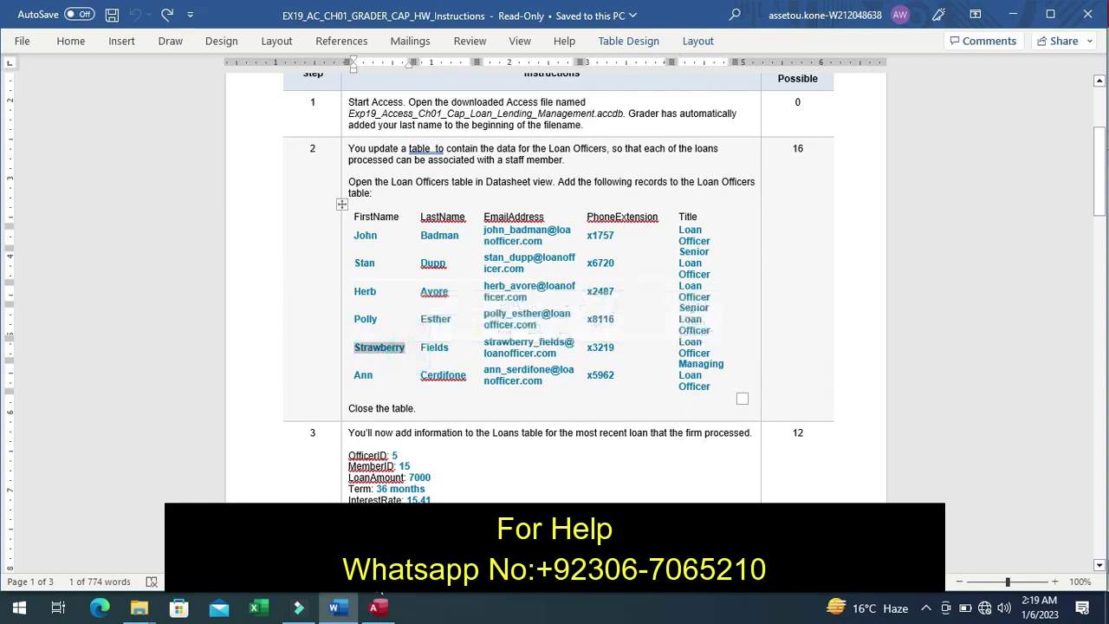
click(376, 610)
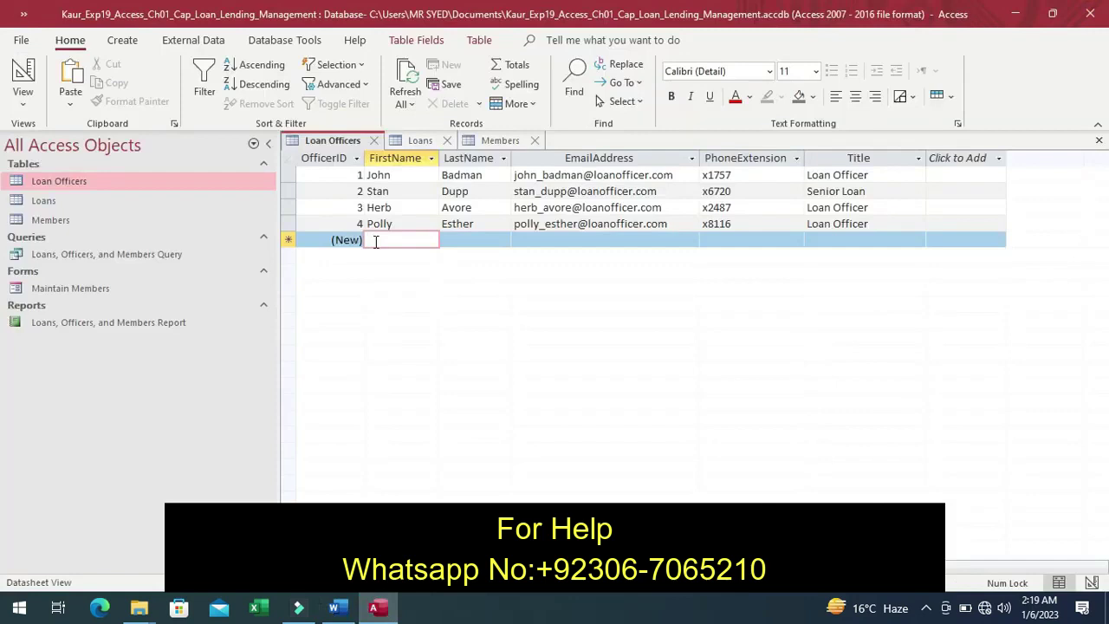
text(Strawberry)
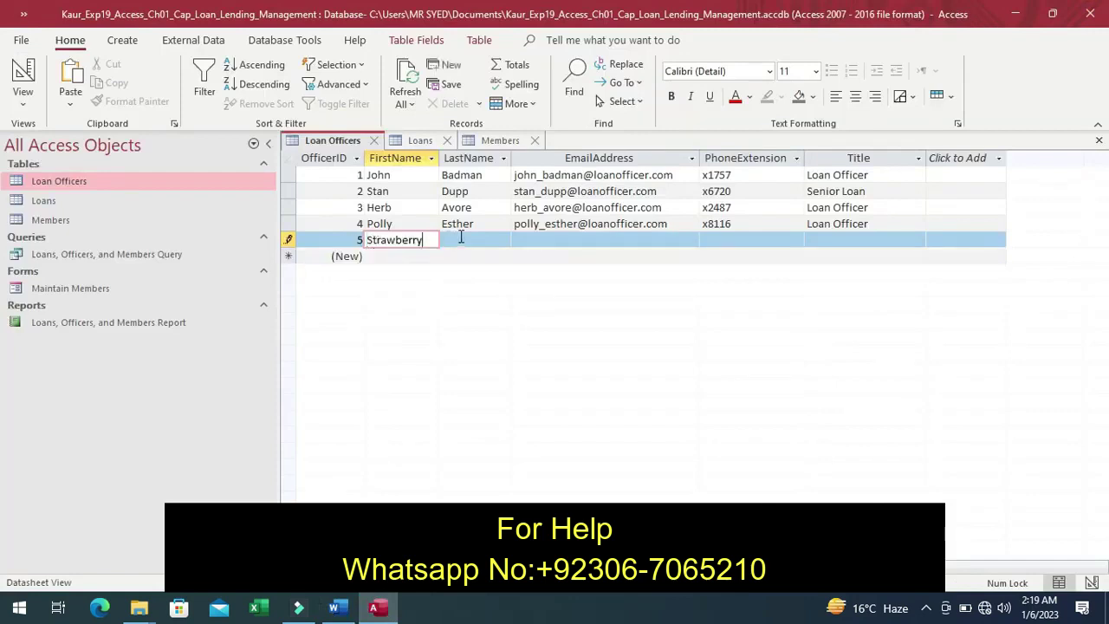
- Copy the fifth officer's last name from Word into the LastName field of the fifth Access record
click(461, 237)
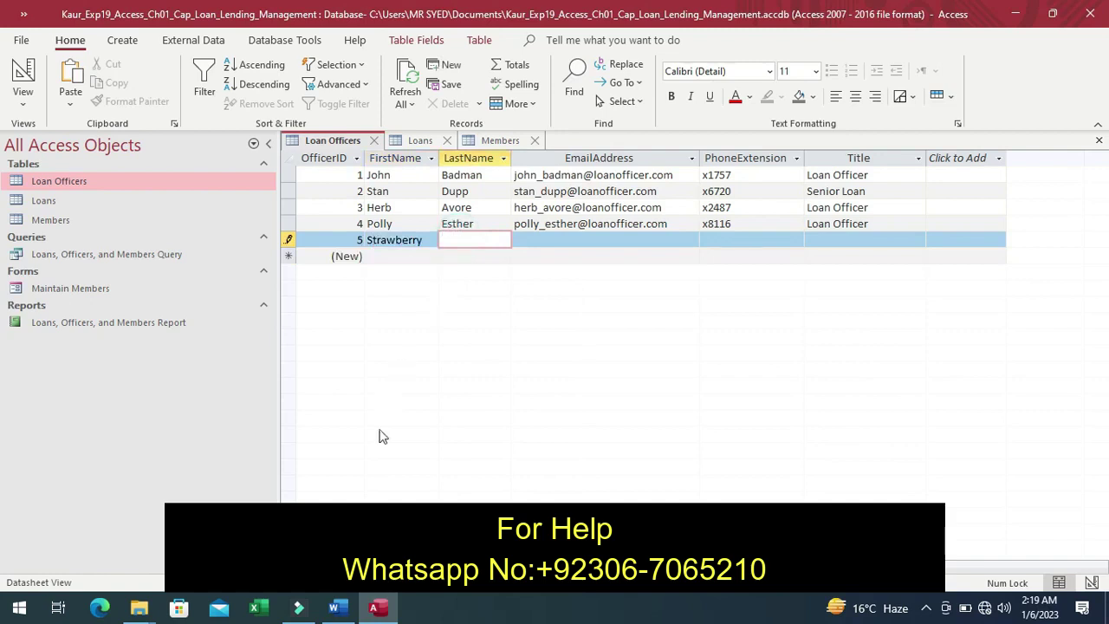
click(343, 608)
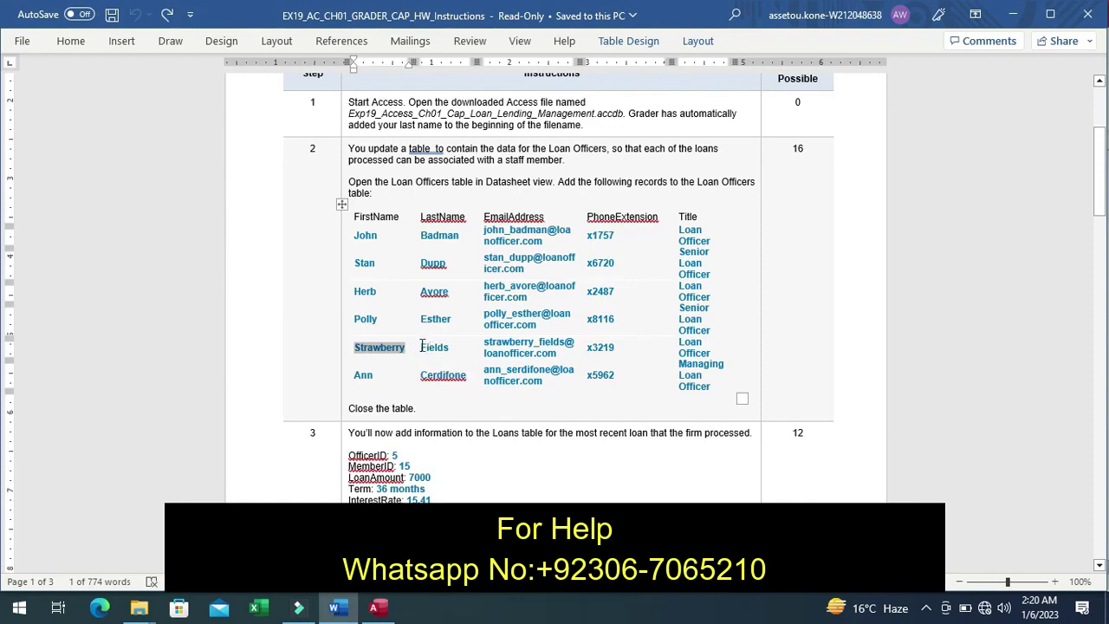
drag(422, 346, 451, 348)
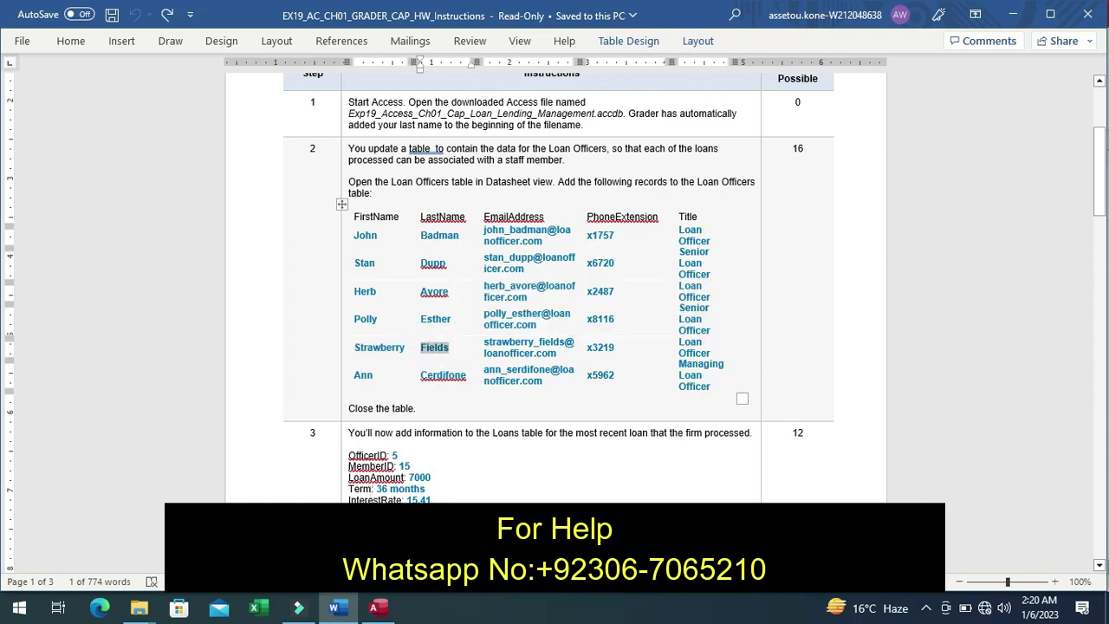
click(379, 609)
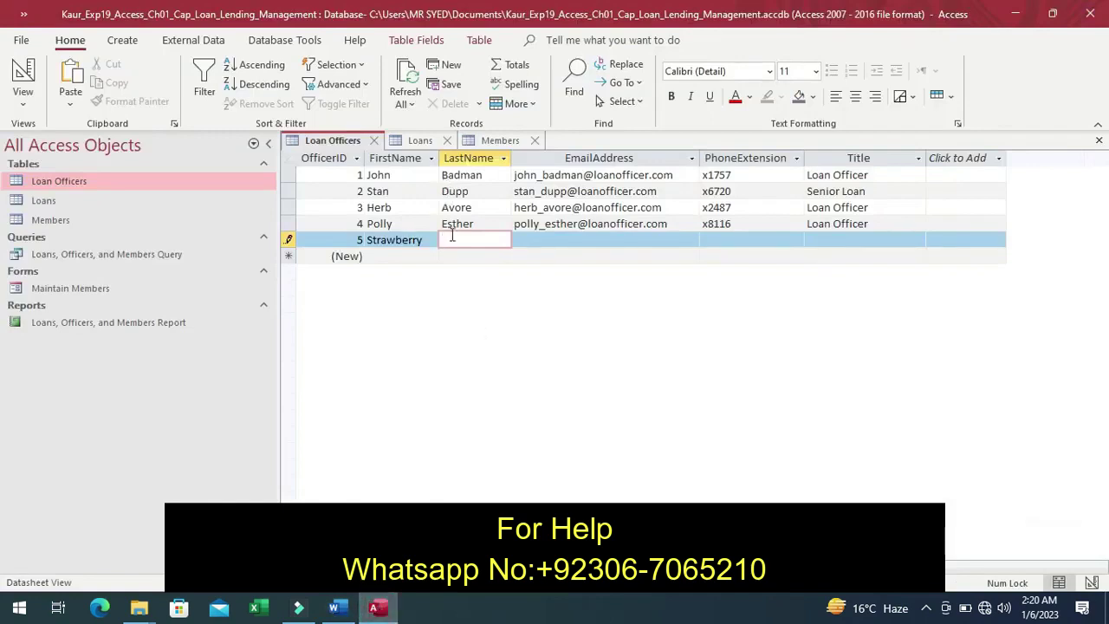
text(Fields)
- Copy the fifth officer's e-mail address from Word into the fifth Access record's EmailAddress field
click(557, 237)
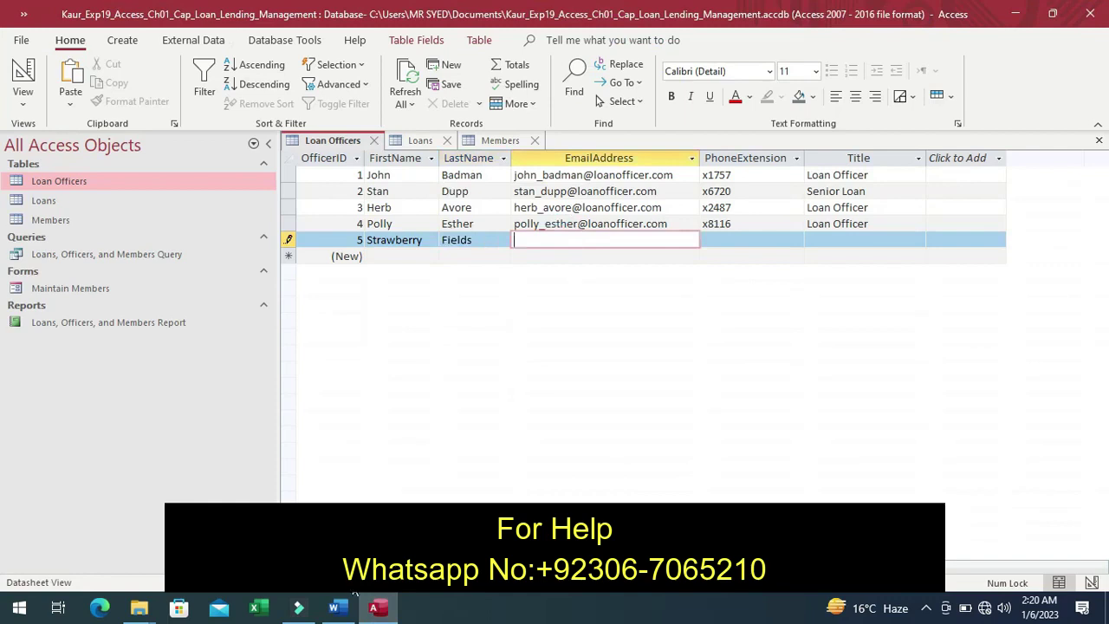
click(338, 608)
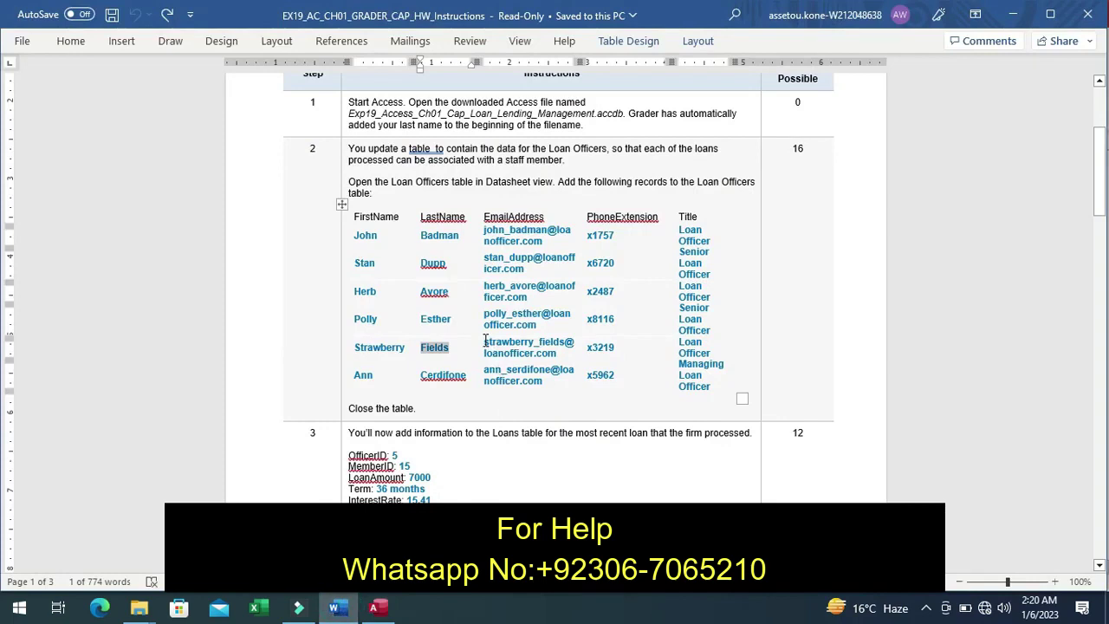
drag(484, 343, 552, 355)
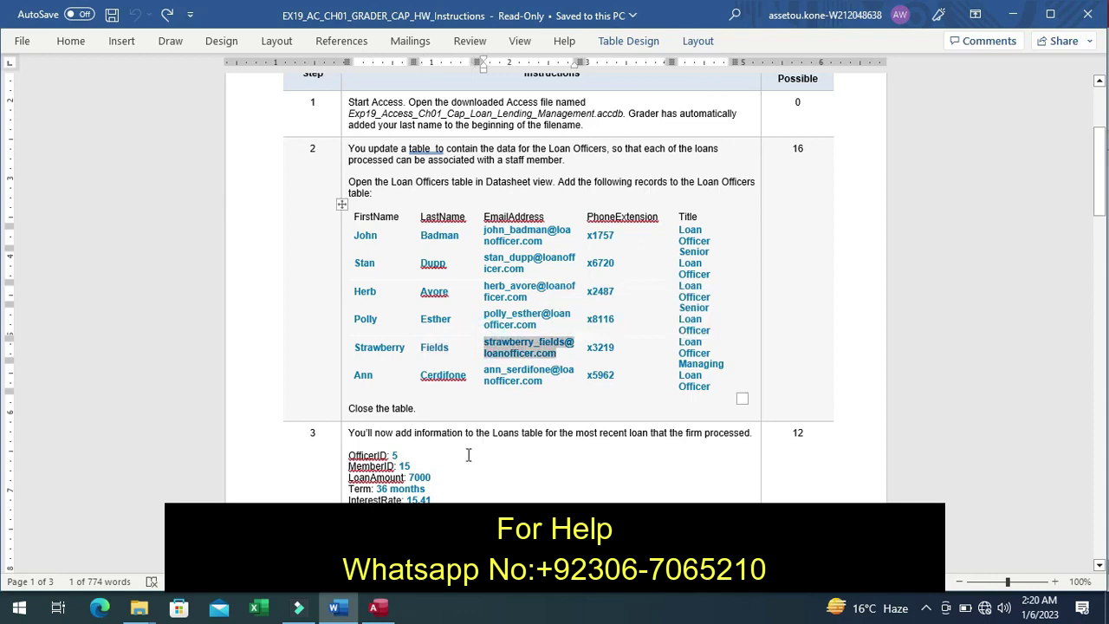
click(373, 611)
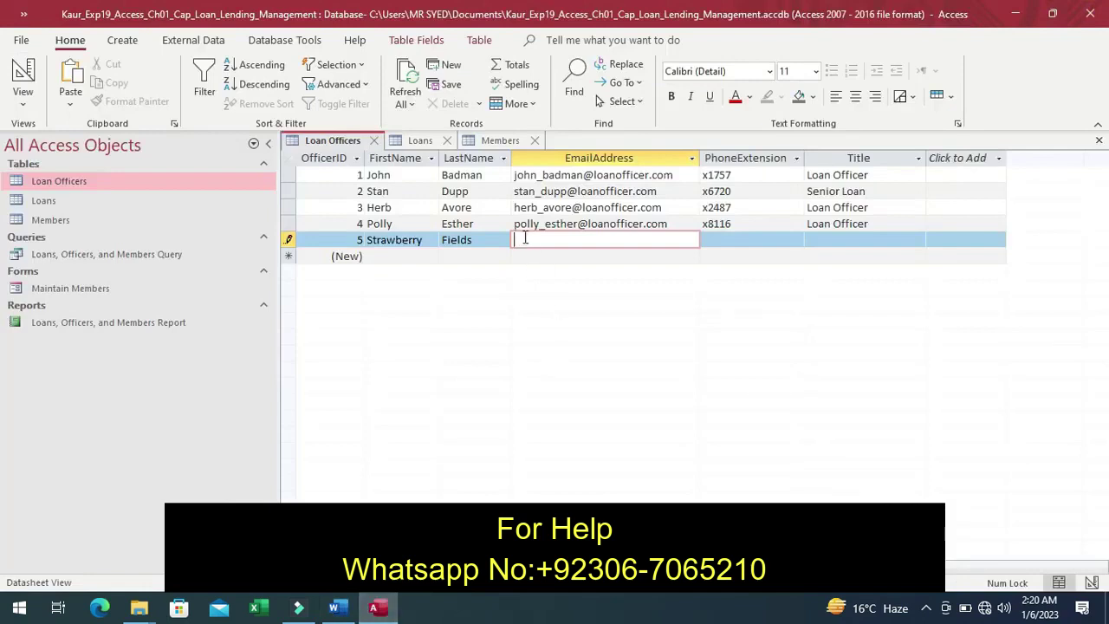
key(ctrl+v)
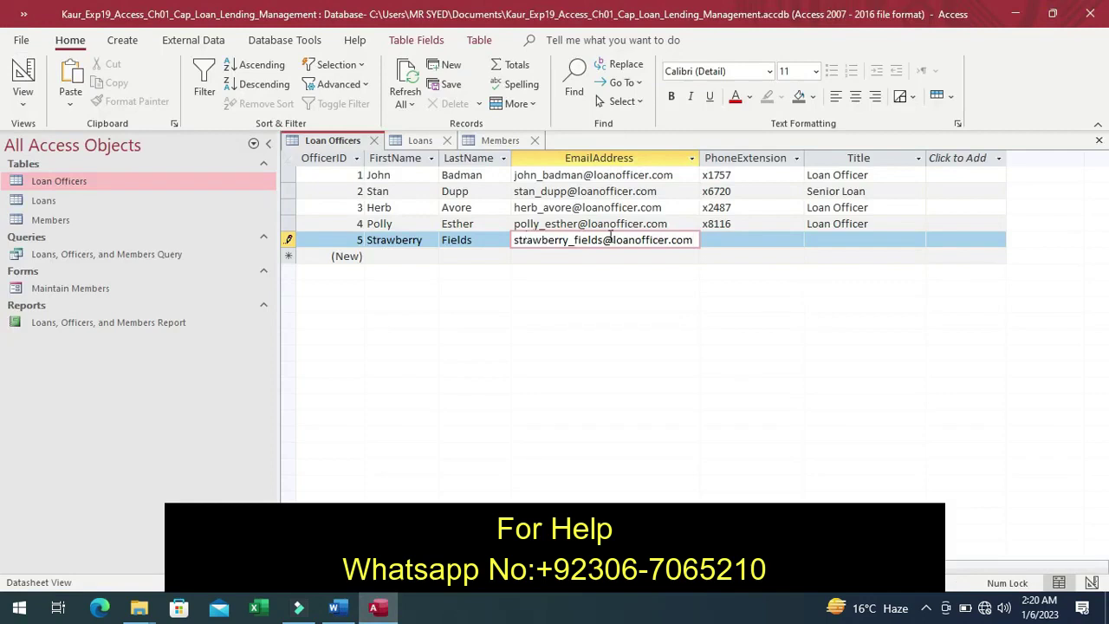
- Copy the fifth officer's phone extension from Word into the fifth Access record's PhoneExtension field
click(732, 236)
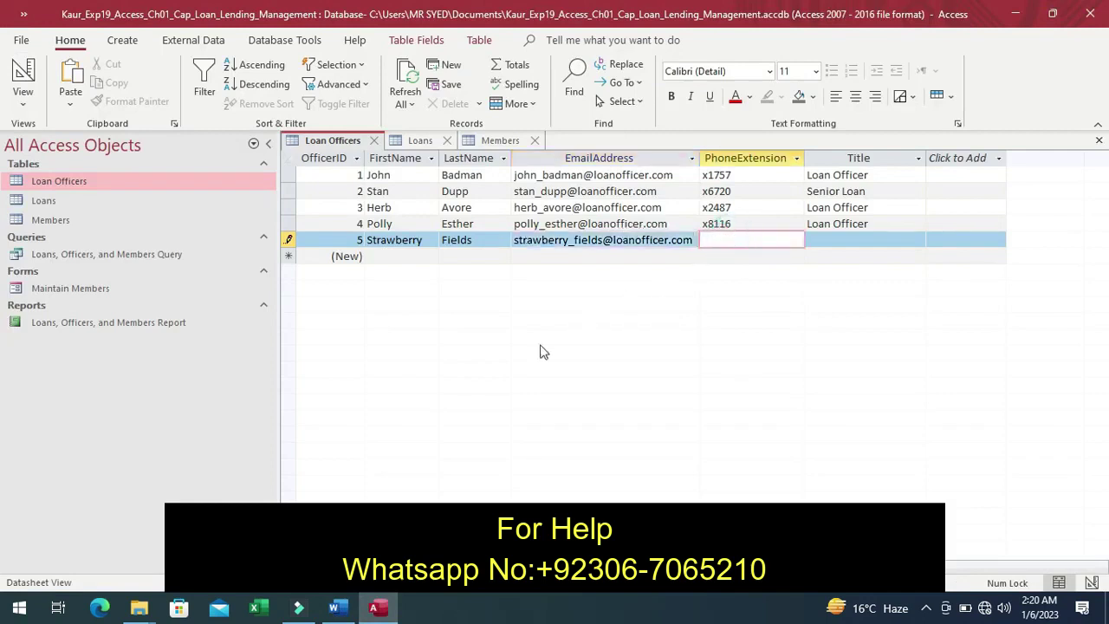
click(336, 609)
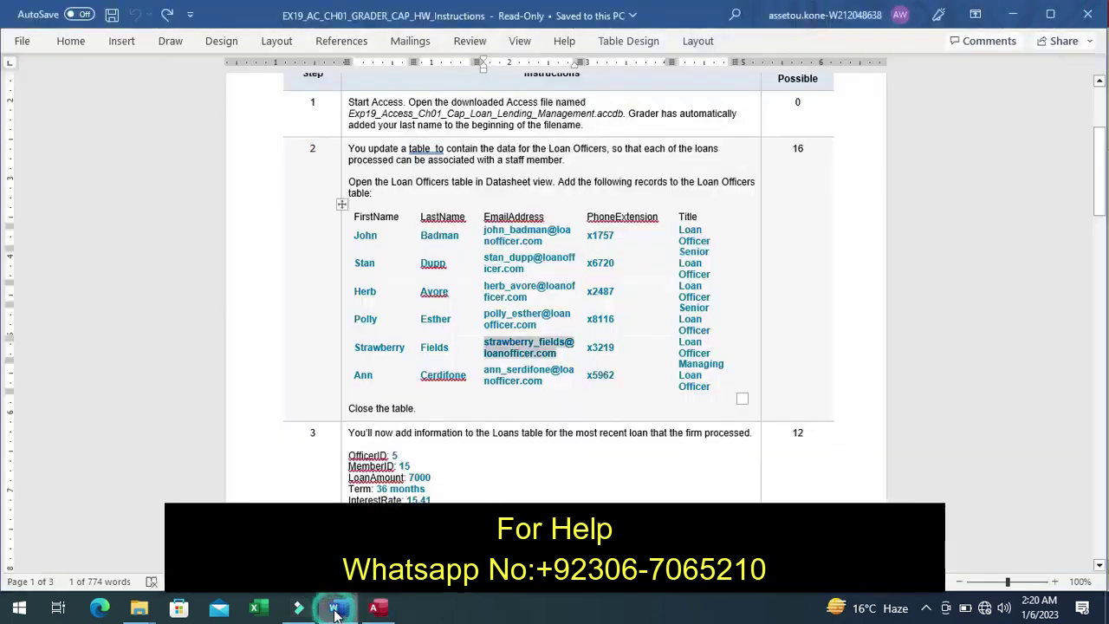
double_click(596, 348)
key(ctrl+c)
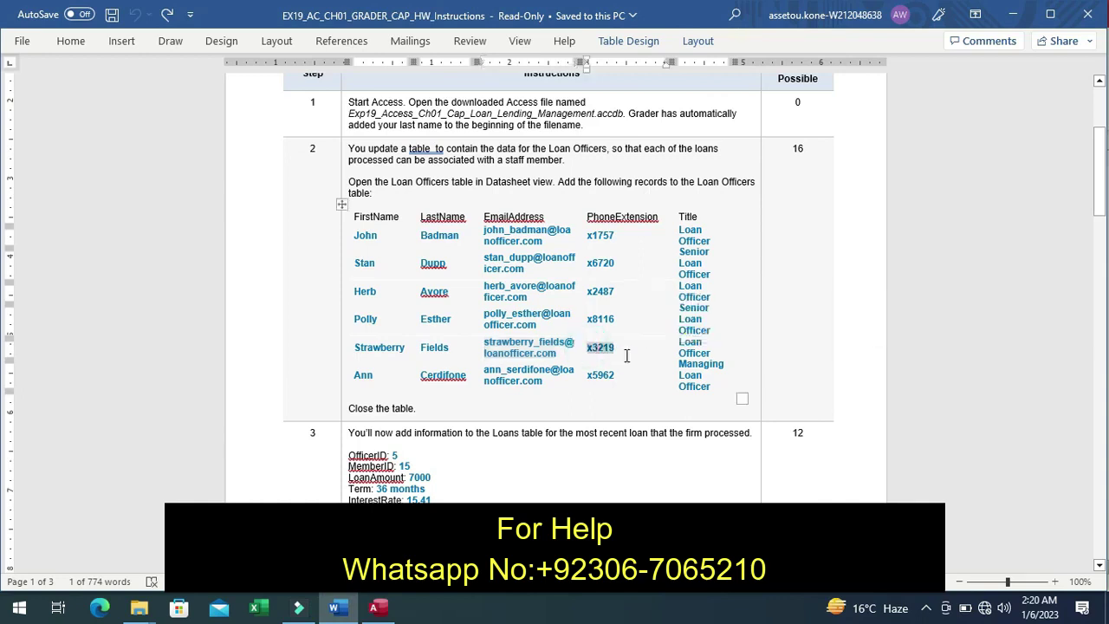
click(377, 609)
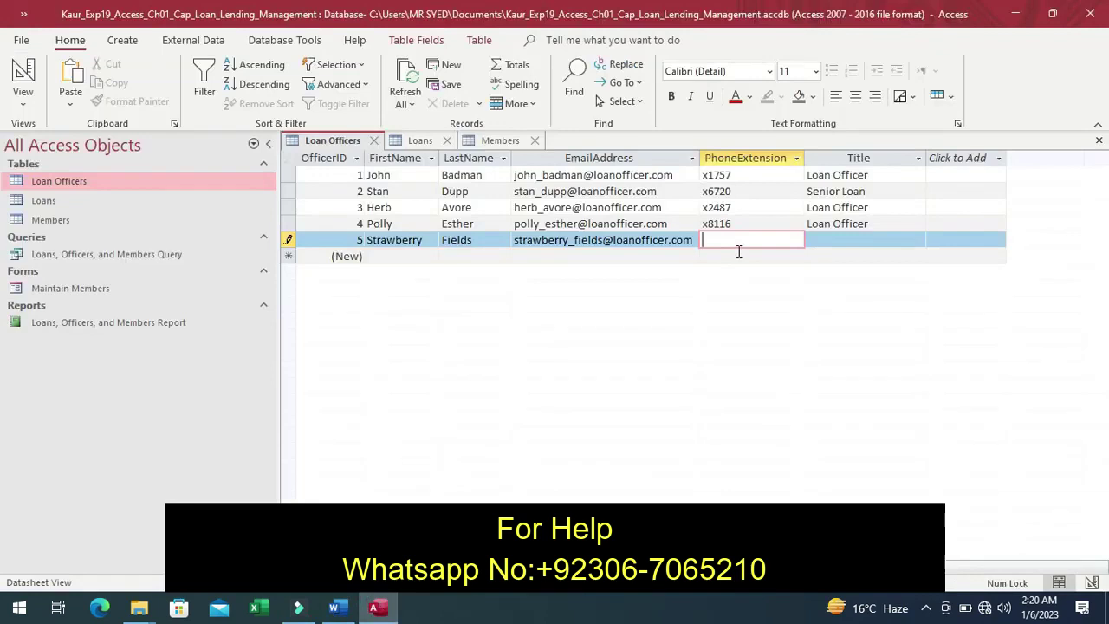
key(ctrl+v)
- Copy the fifth officer's title, Loan Officer, from Word into the fifth Access record's Title field
click(840, 236)
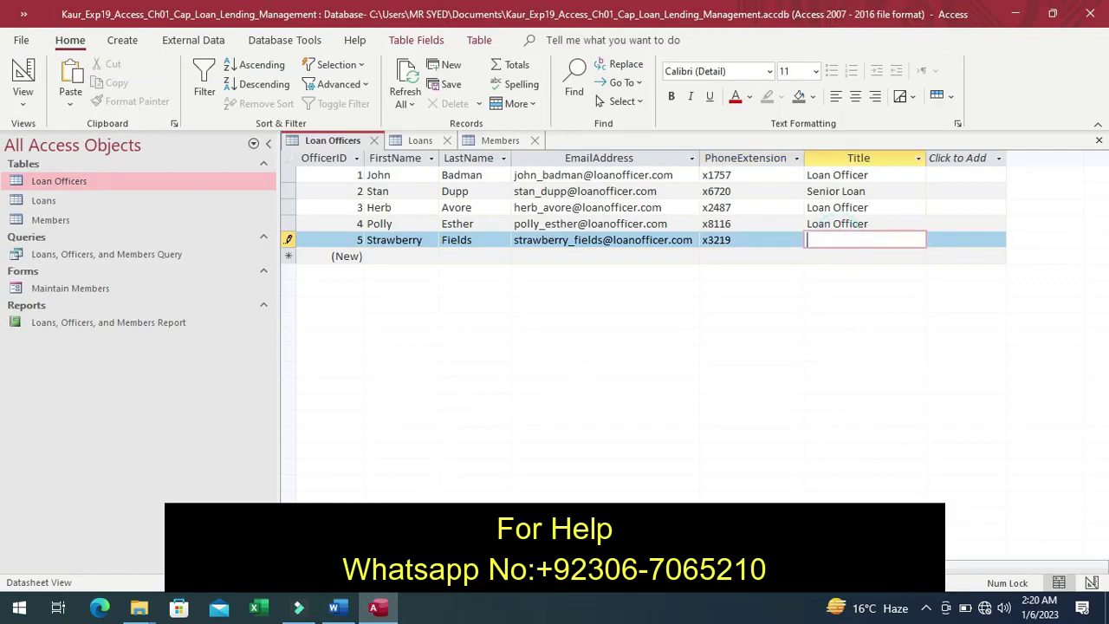
click(338, 609)
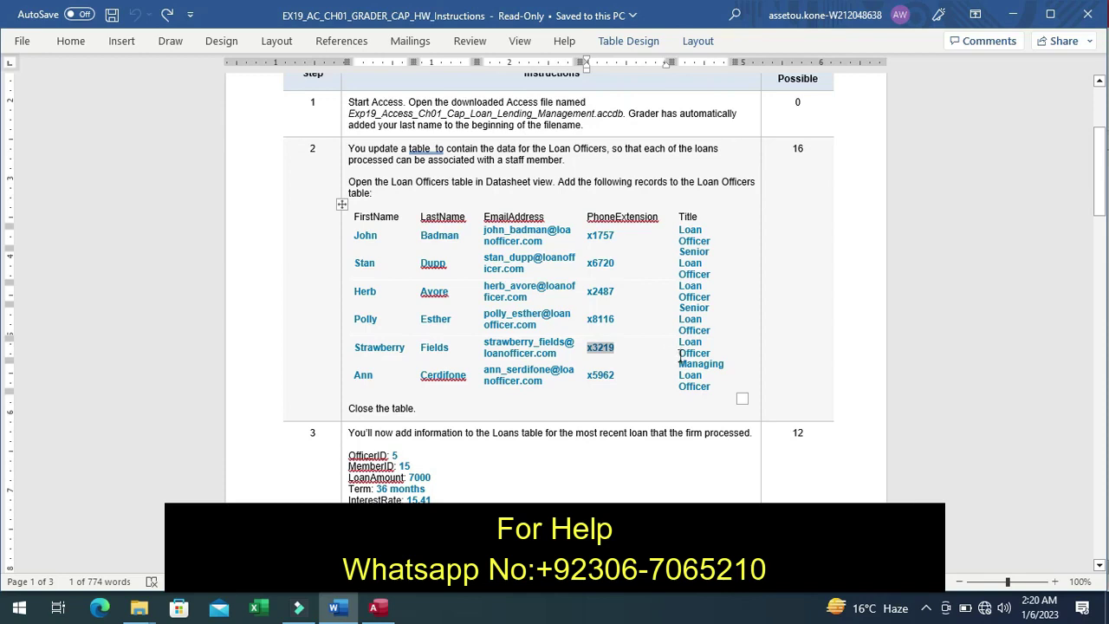
drag(681, 356, 734, 368)
drag(733, 364, 729, 355)
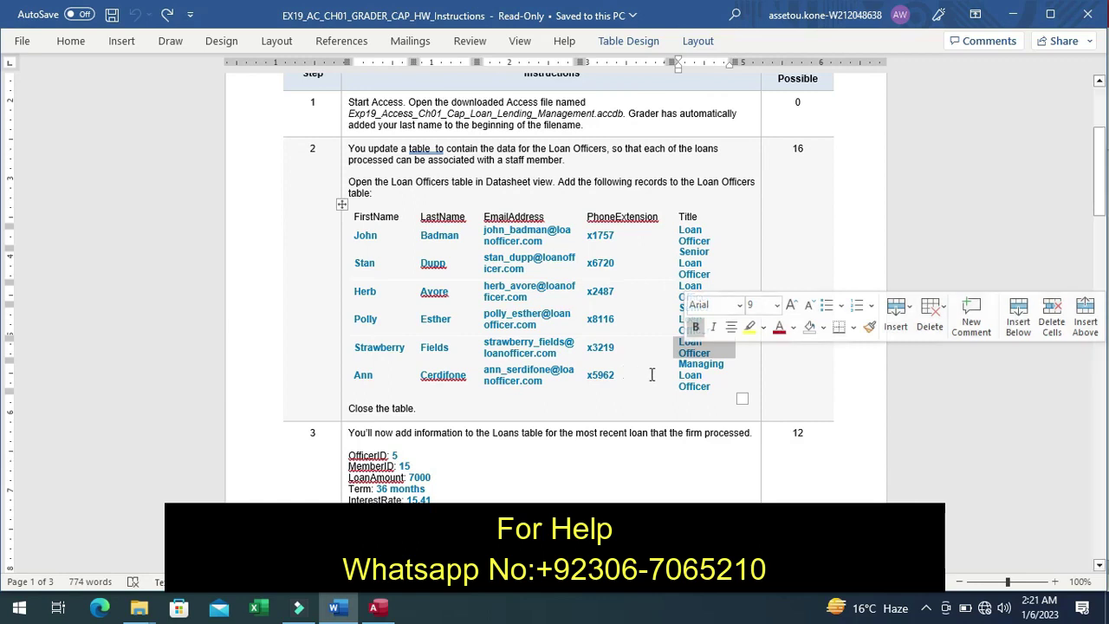
click(658, 376)
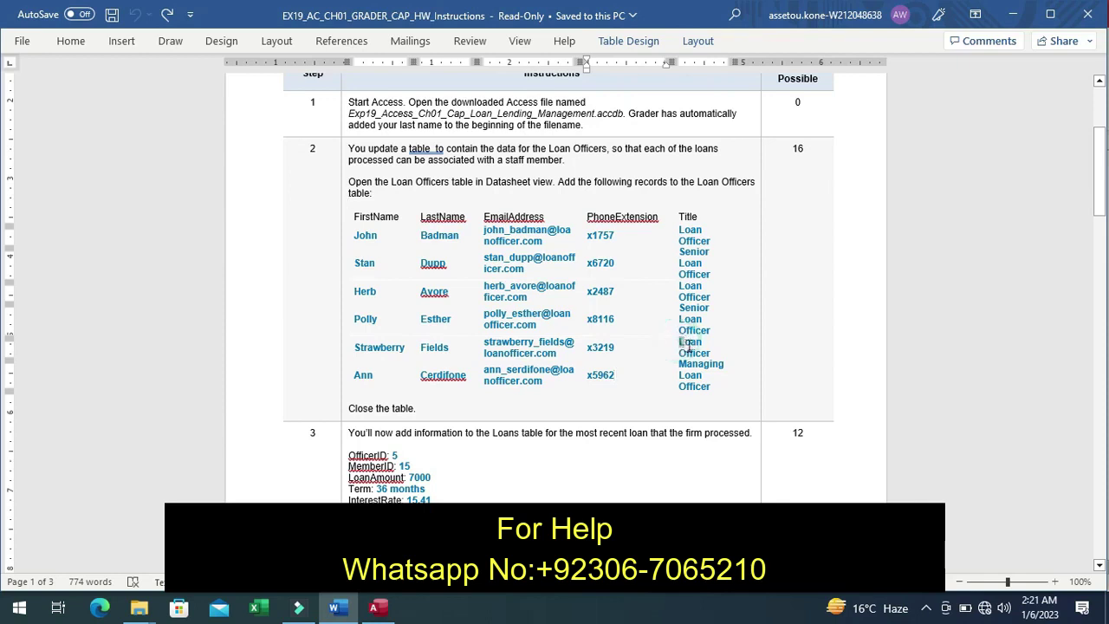
drag(683, 343, 697, 353)
key(ctrl+c)
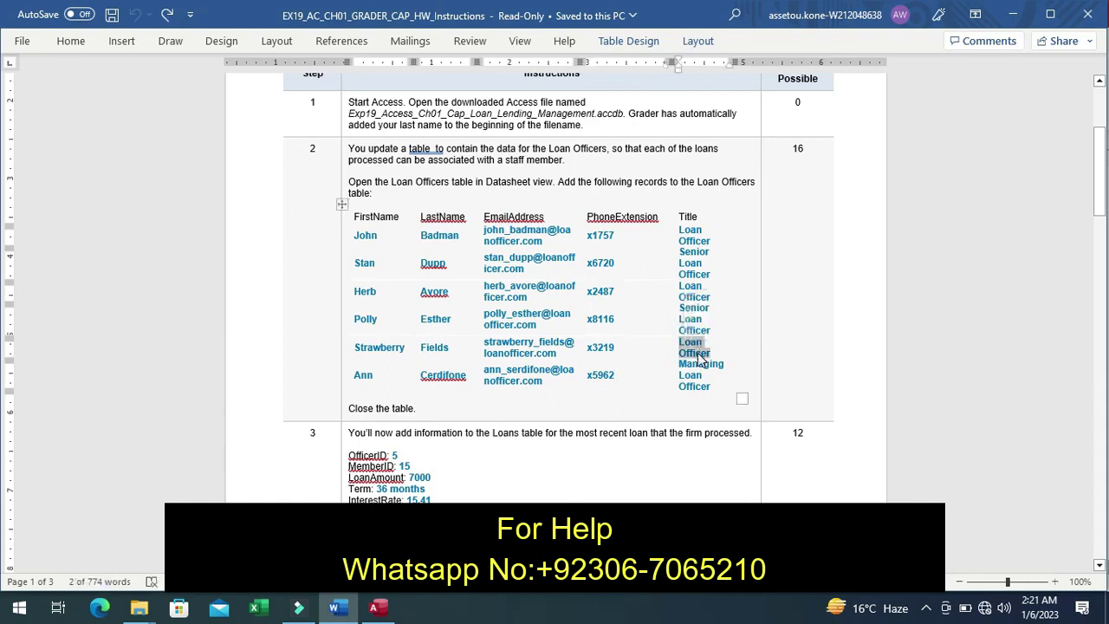
click(381, 608)
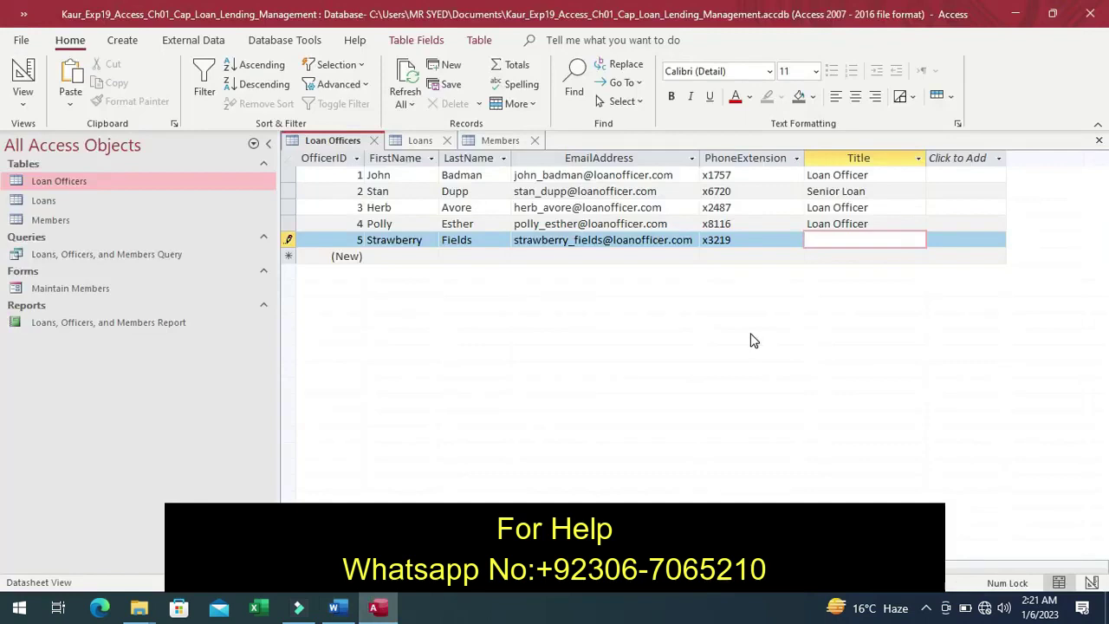
key(ctrl+v)
- Start a sixth Loan Officers record in Access with the first name of the sixth officer listed in Word
click(371, 256)
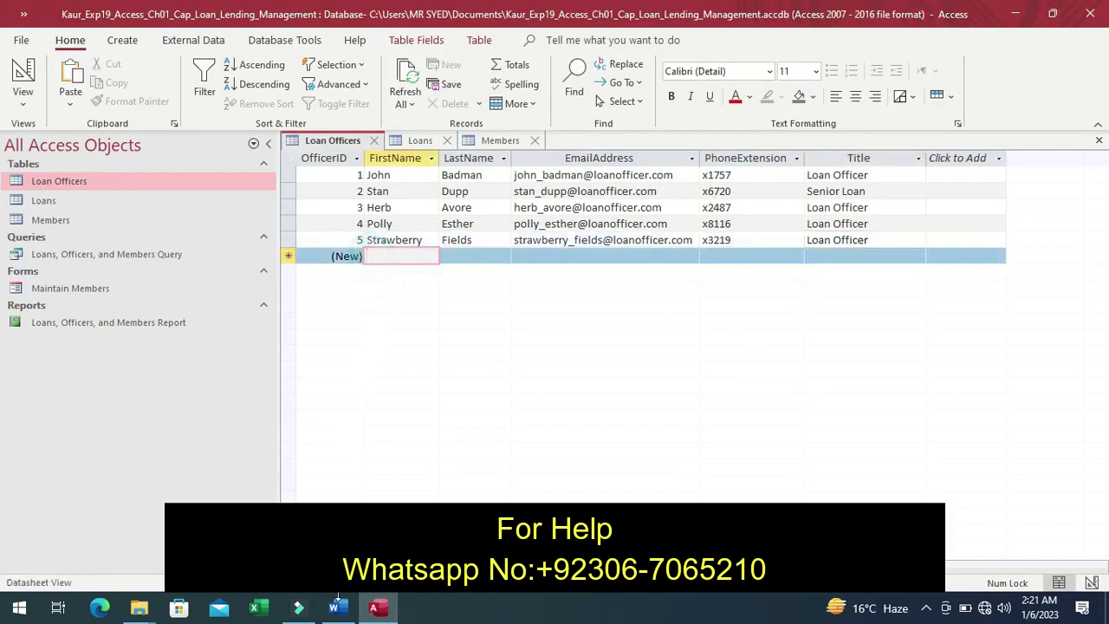
click(338, 607)
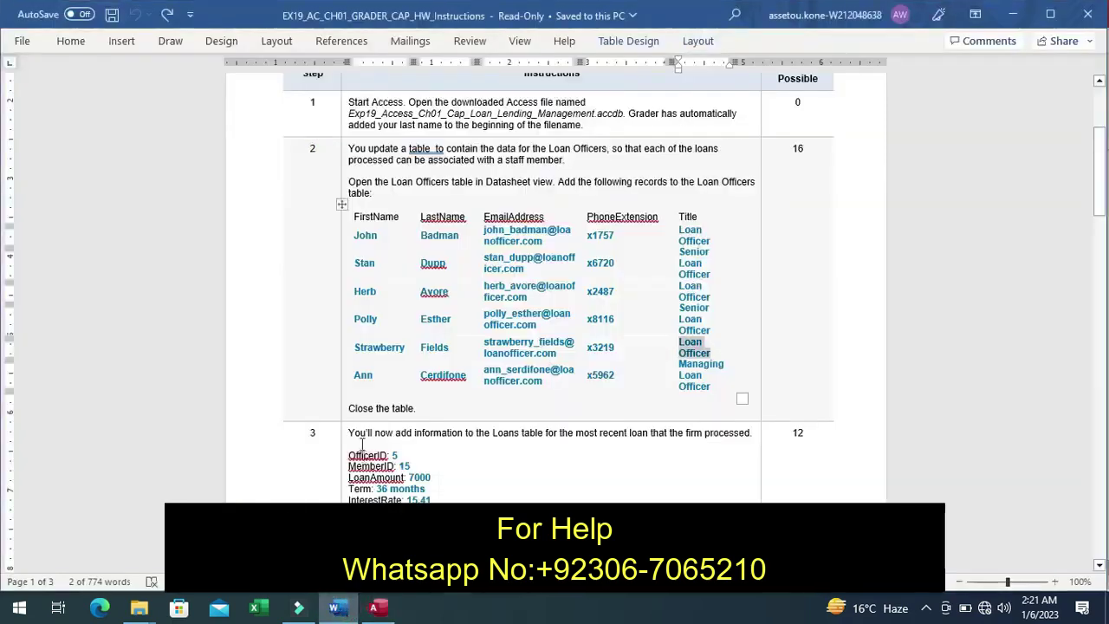
click(355, 377)
click(355, 377)
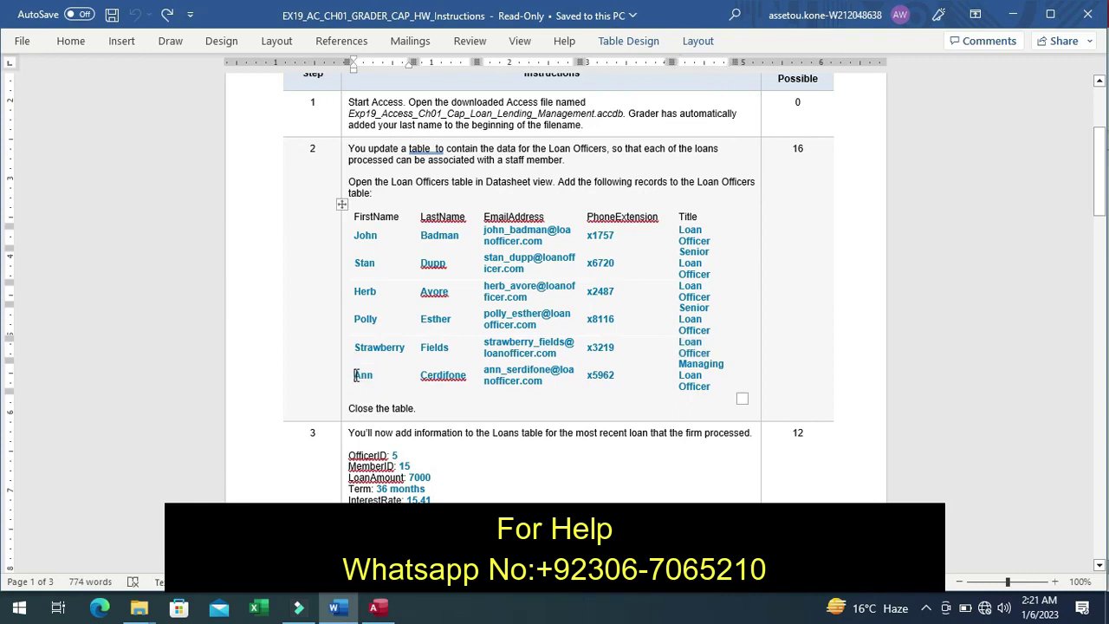
double_click(358, 375)
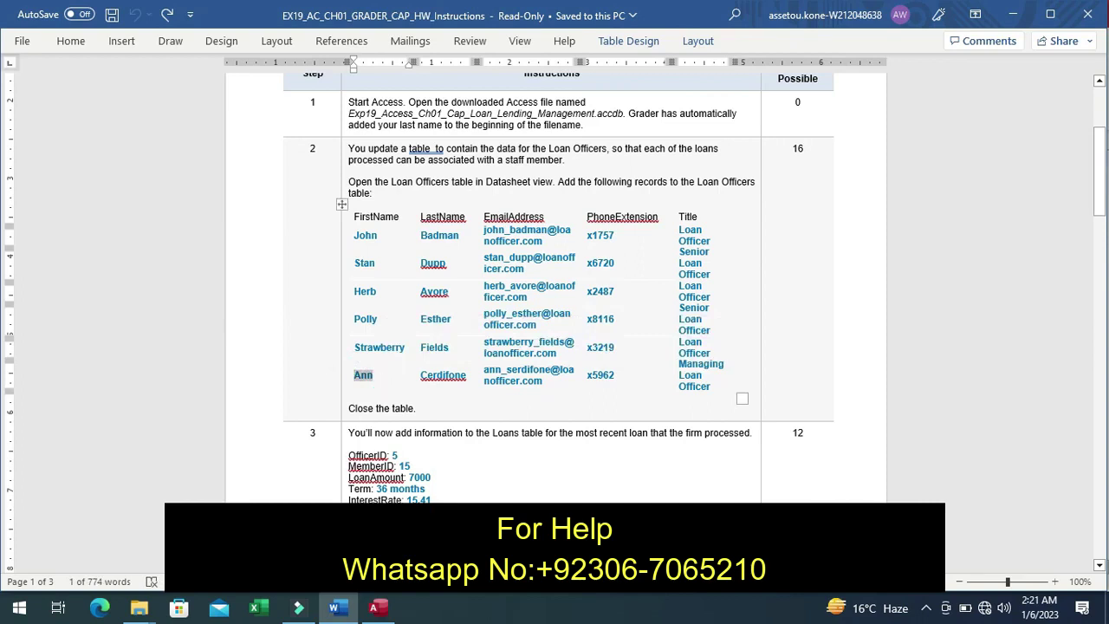
click(374, 608)
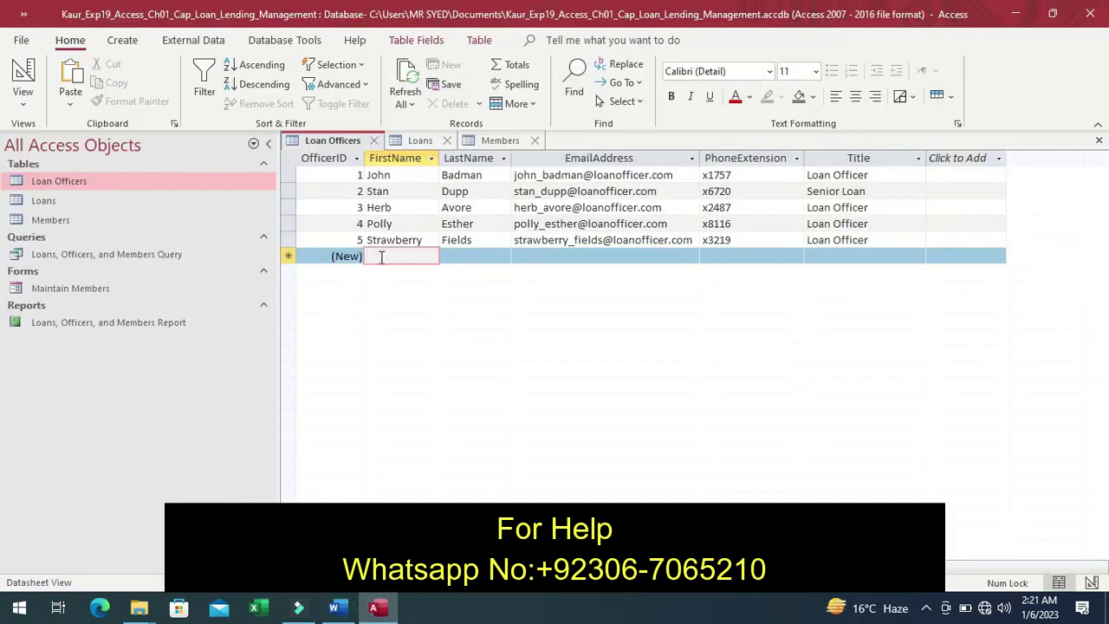
text(An)
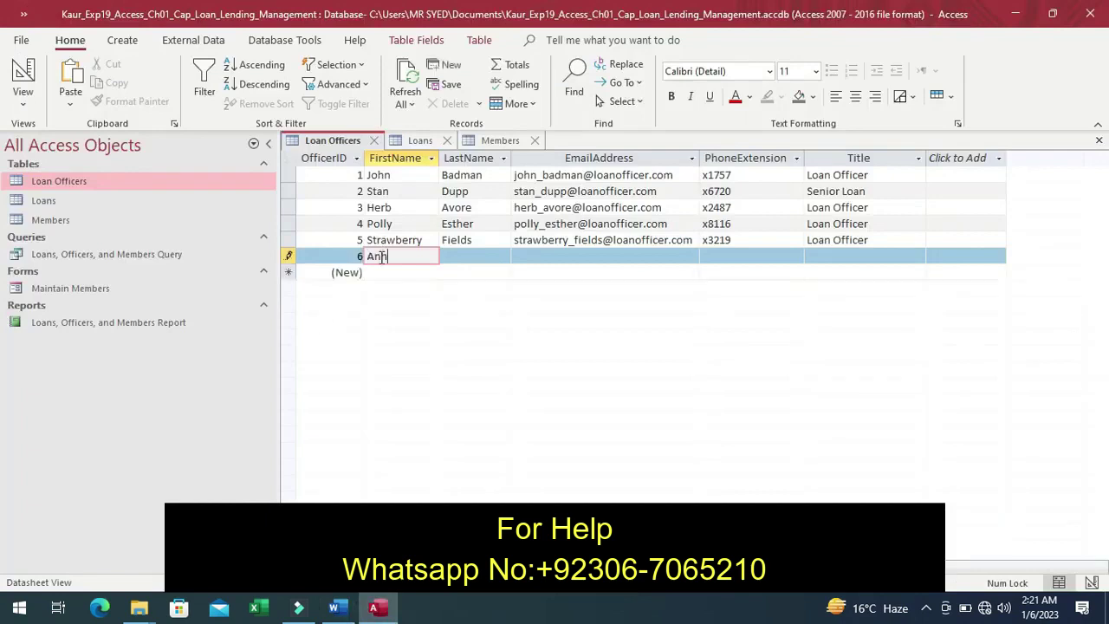
text(n)
- Copy the sixth officer's last name from Word into the LastName field of the sixth Access record
click(477, 256)
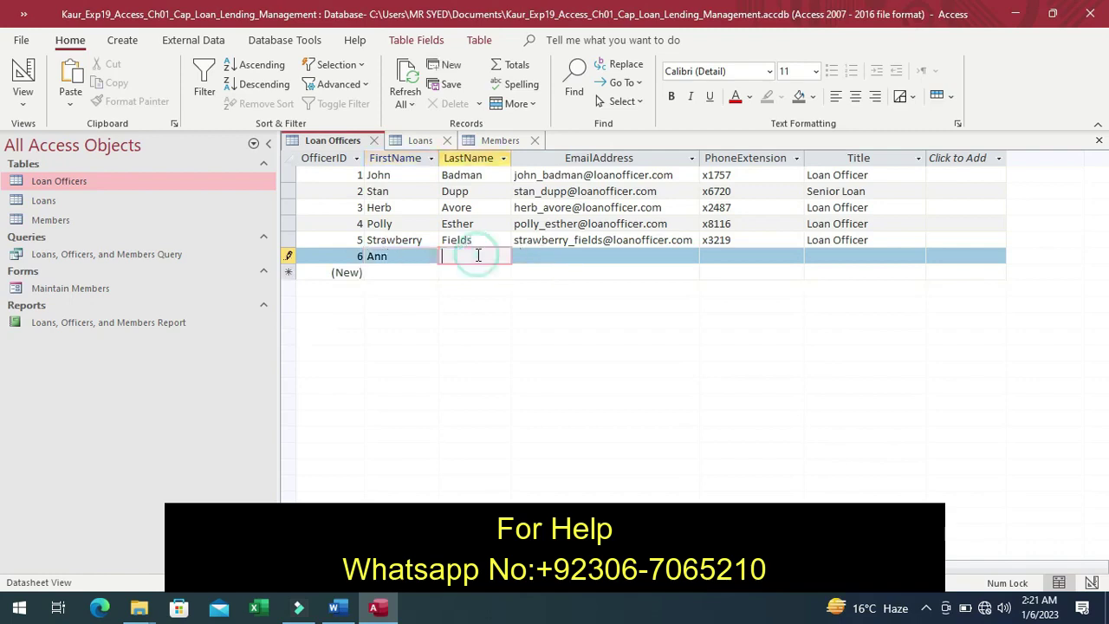
click(336, 608)
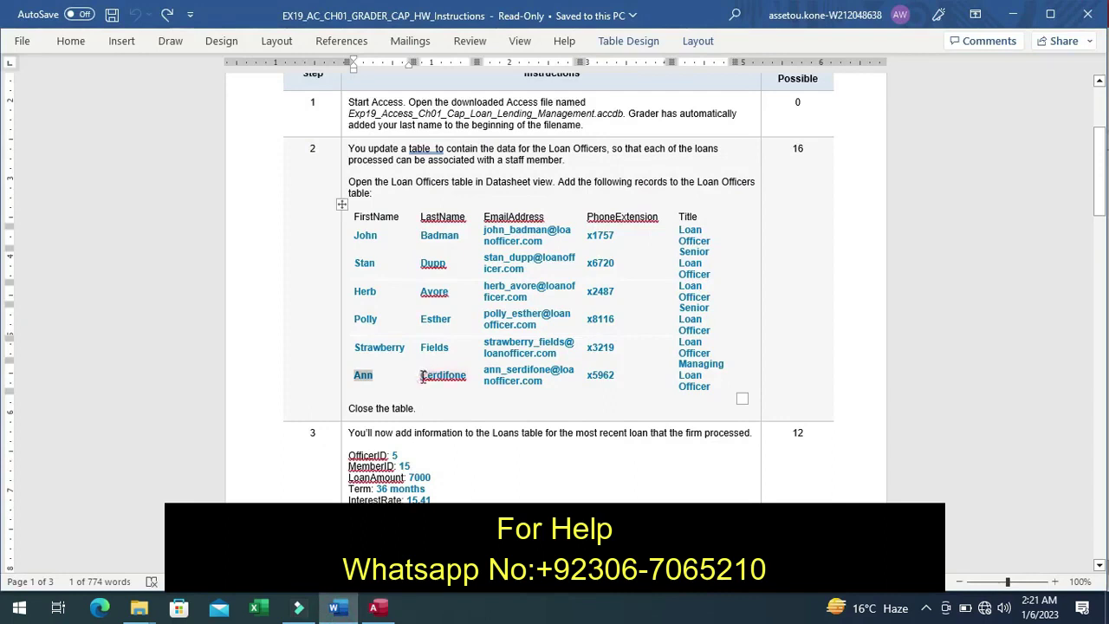
drag(422, 377, 466, 378)
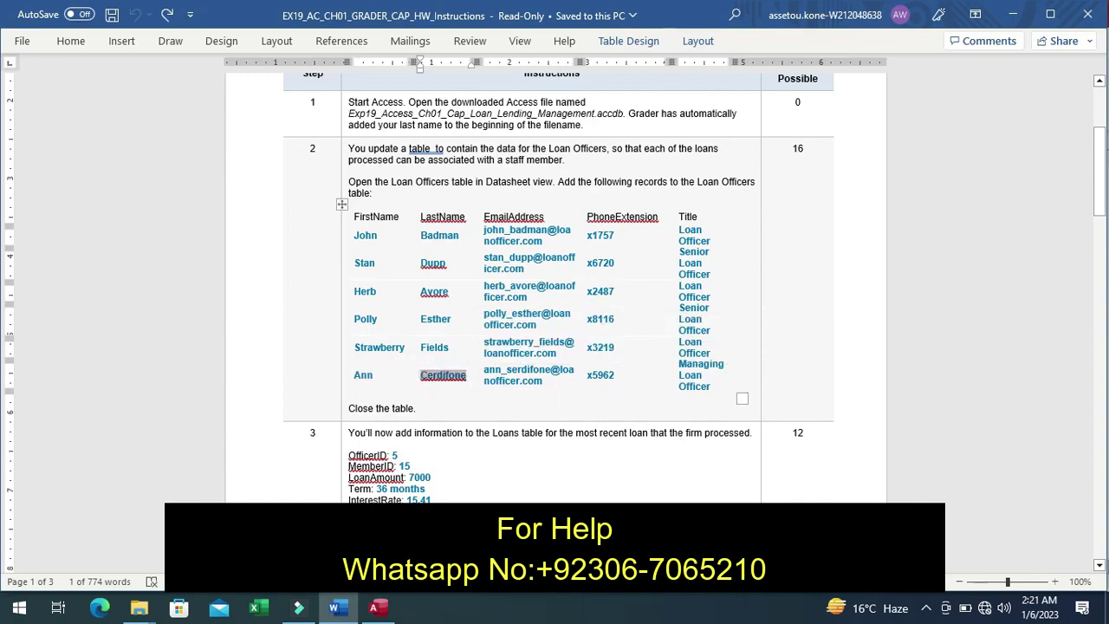
click(378, 611)
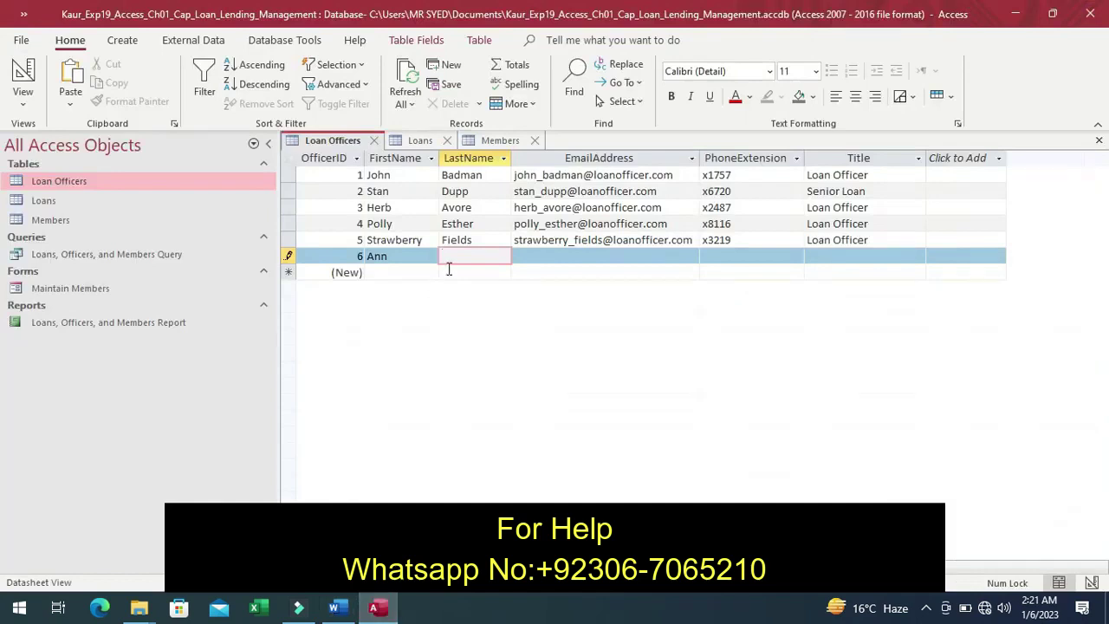
text(Cerdifone)
- Copy the sixth officer's e-mail address from Word into the sixth Access record's EmailAddress field
click(338, 610)
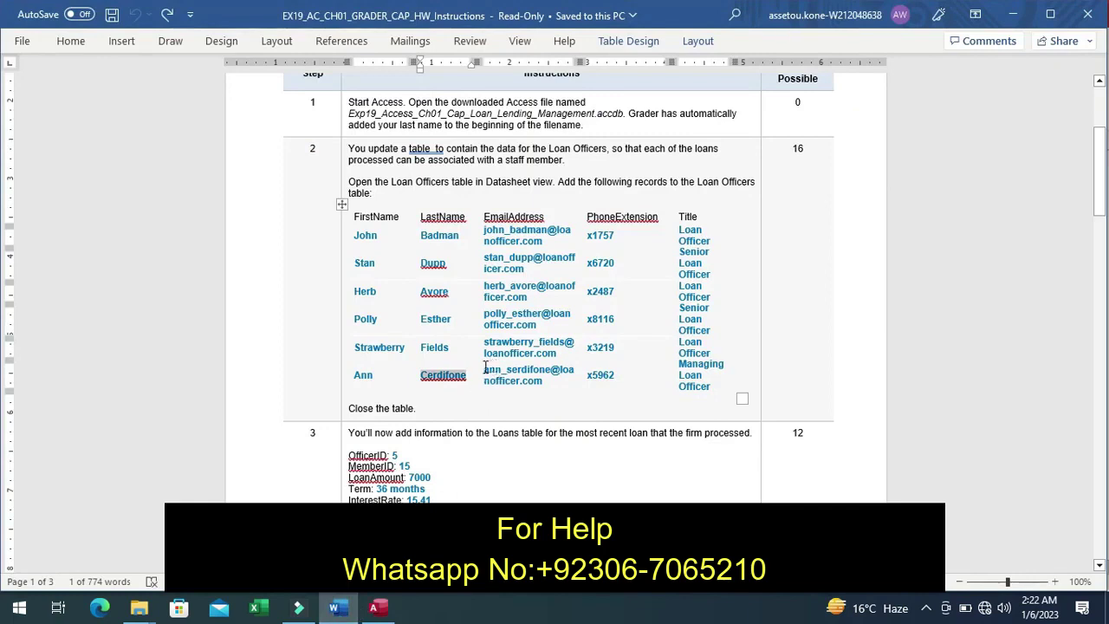
drag(486, 368, 551, 380)
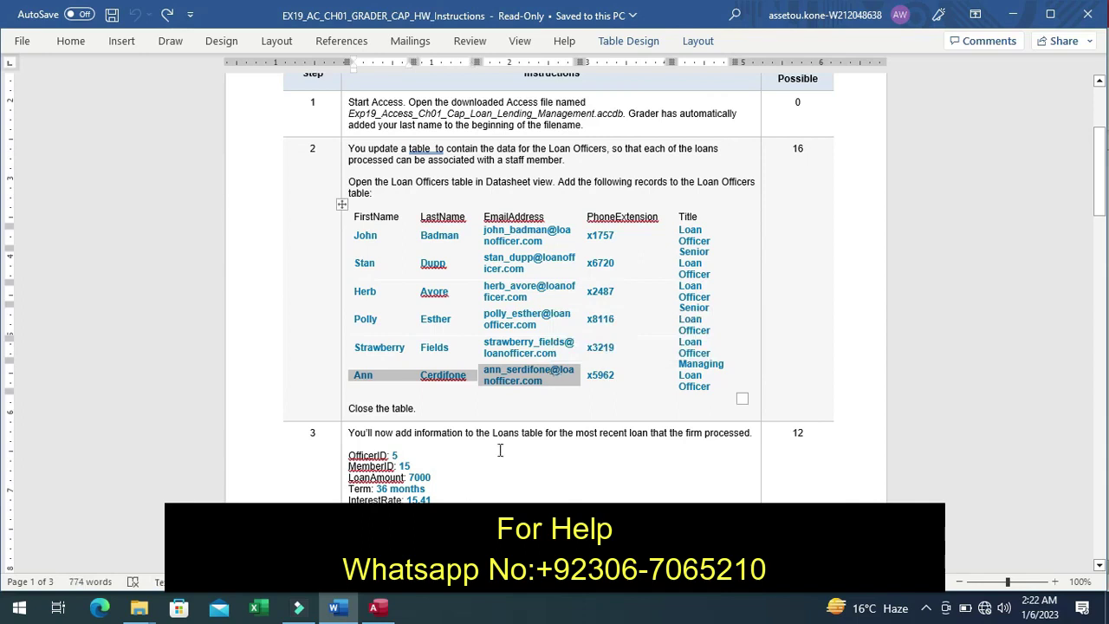
click(457, 413)
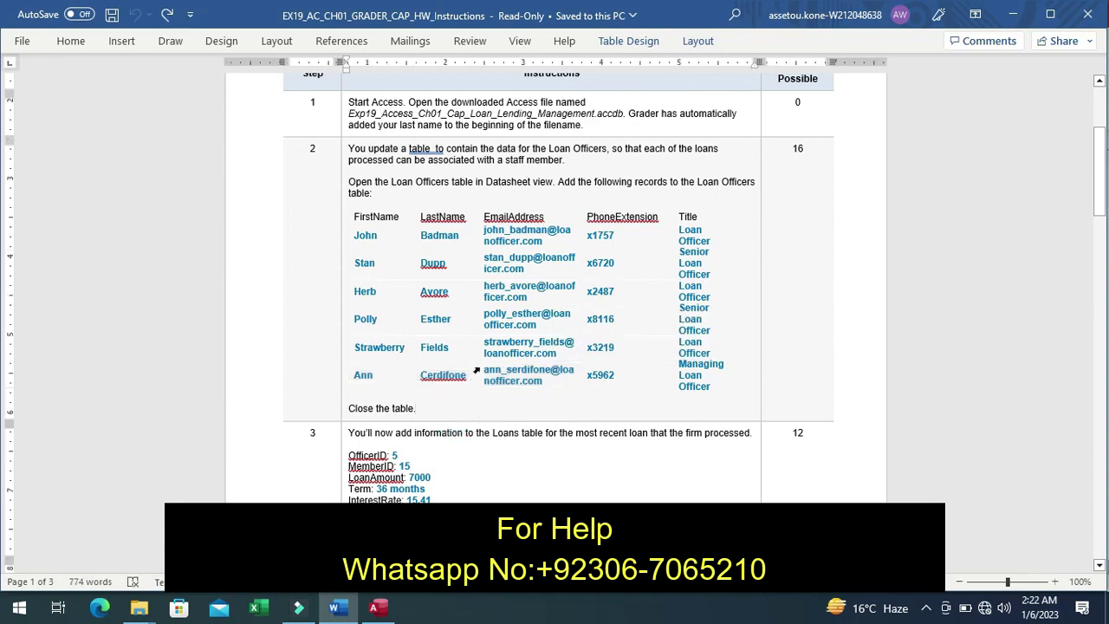
drag(485, 371, 535, 386)
key(ctrl+c)
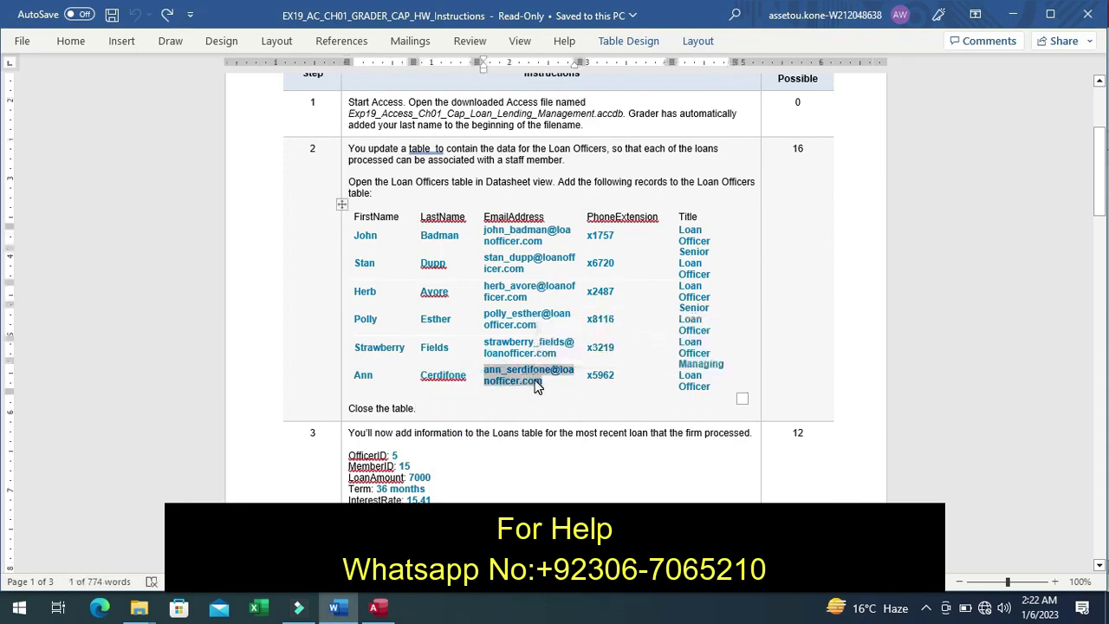
click(381, 610)
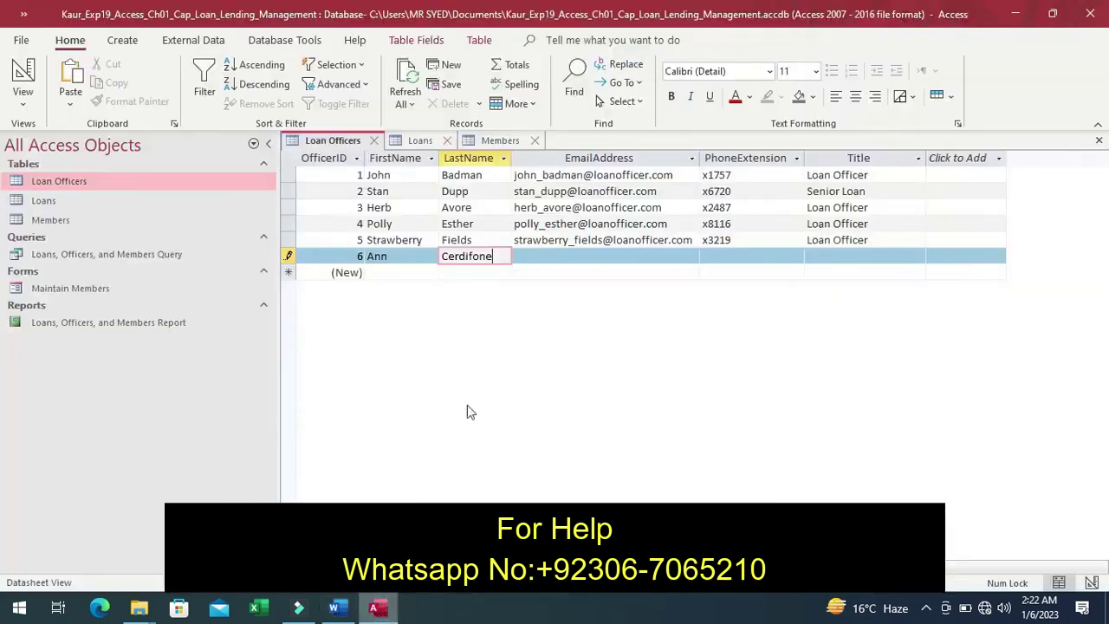
click(543, 257)
key(ctrl+v)
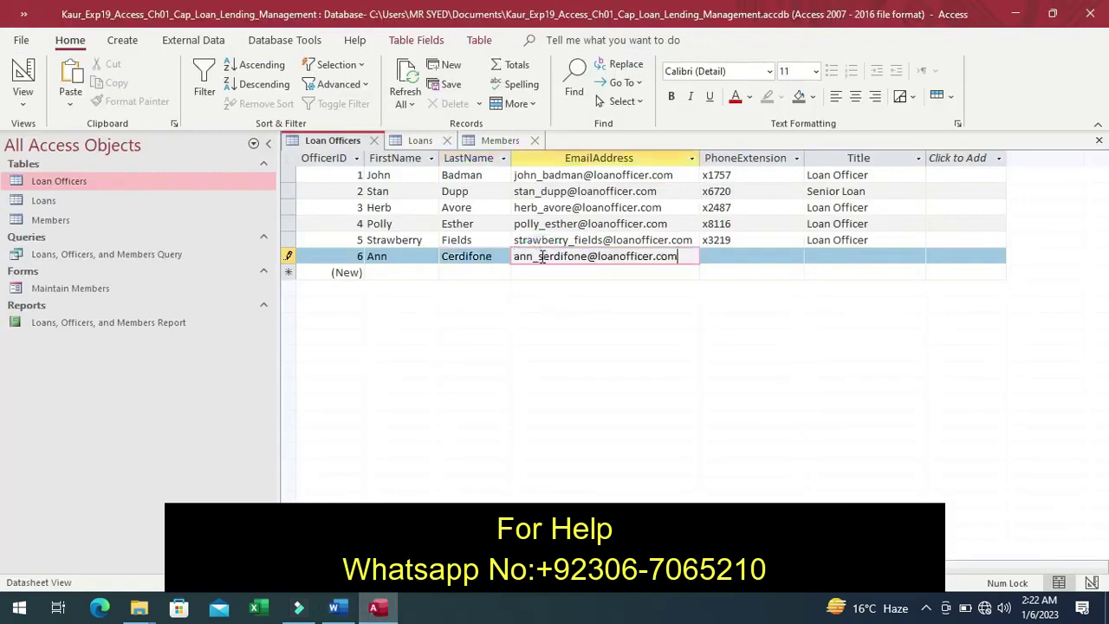
- Copy the sixth officer's phone extension from Word into the PhoneExtension field of the sixth Access record
click(736, 260)
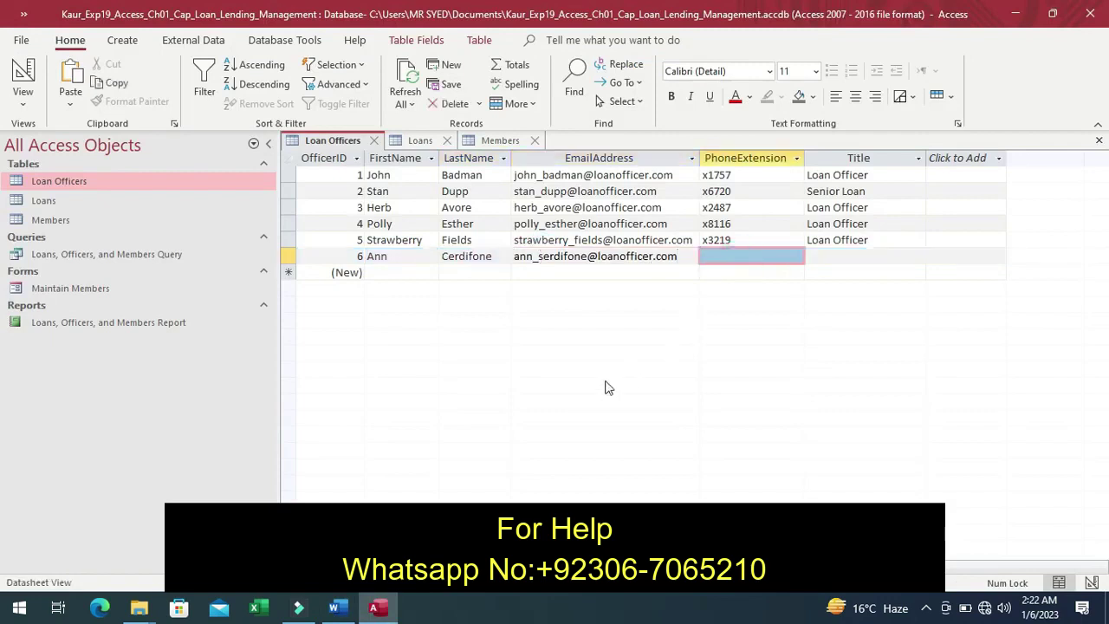
click(338, 609)
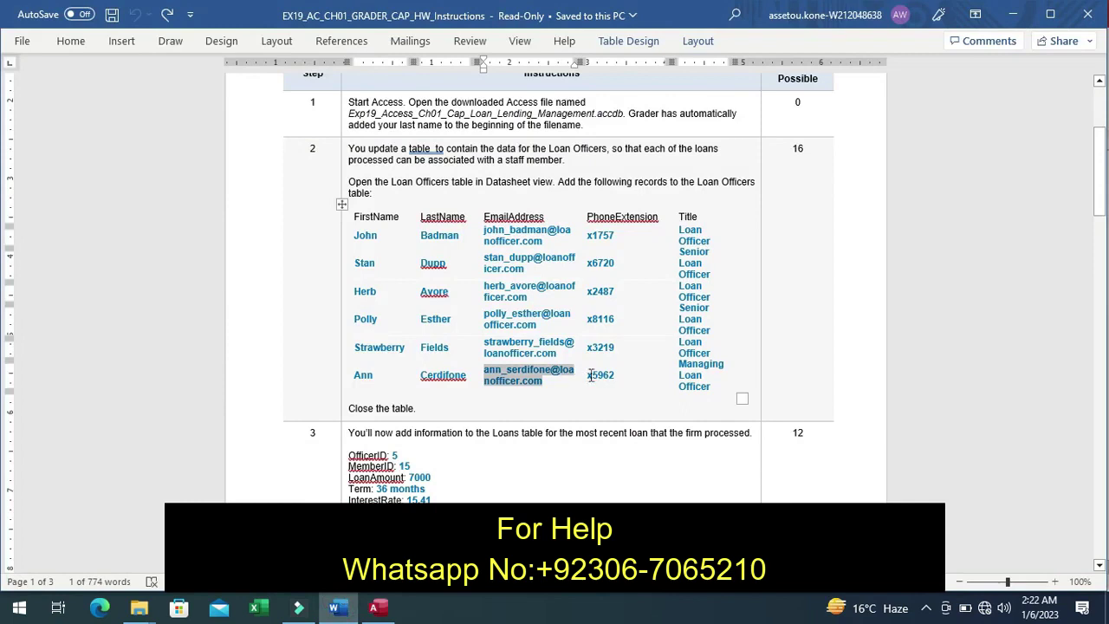
drag(589, 374, 619, 375)
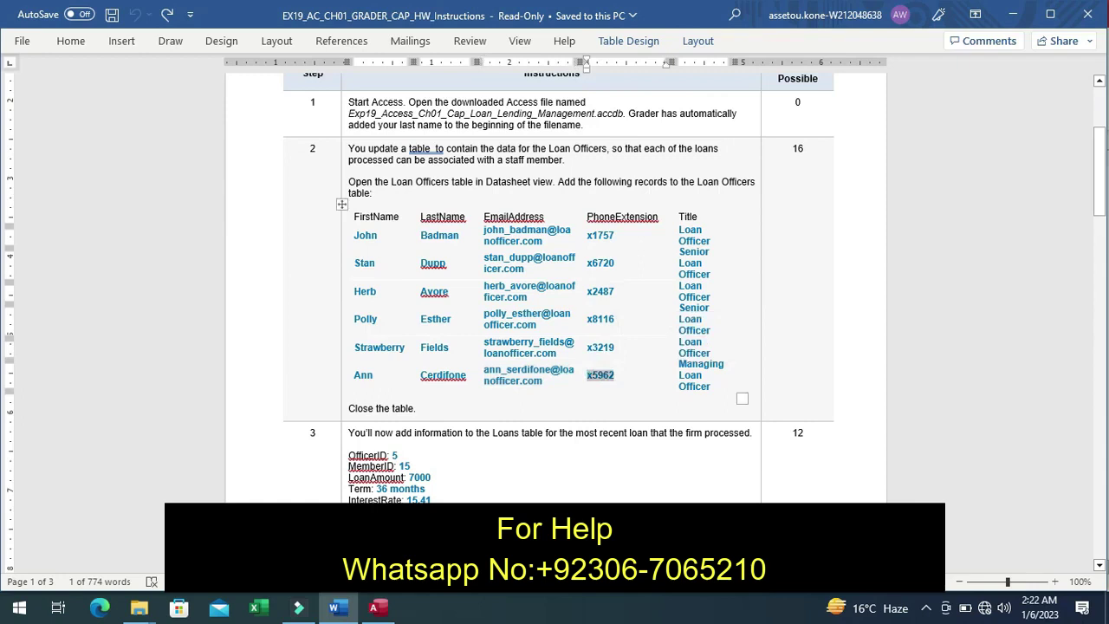
click(379, 608)
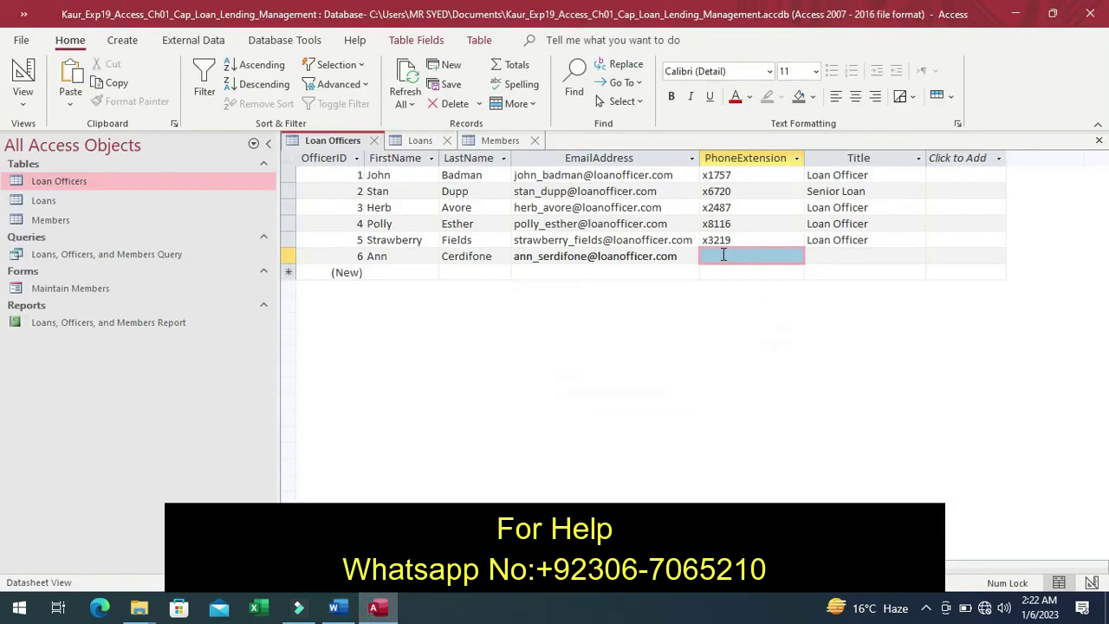
text(x5962)
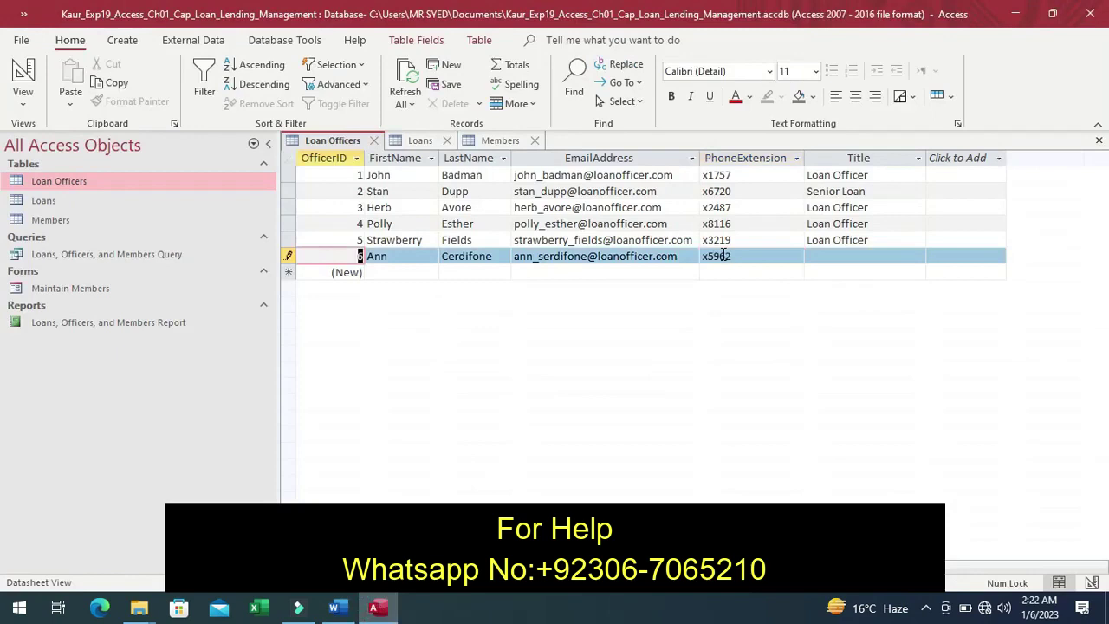
- Copy the sixth officer's title, Managing Loan Officer, from Word into the sixth Access record's Title field
click(822, 256)
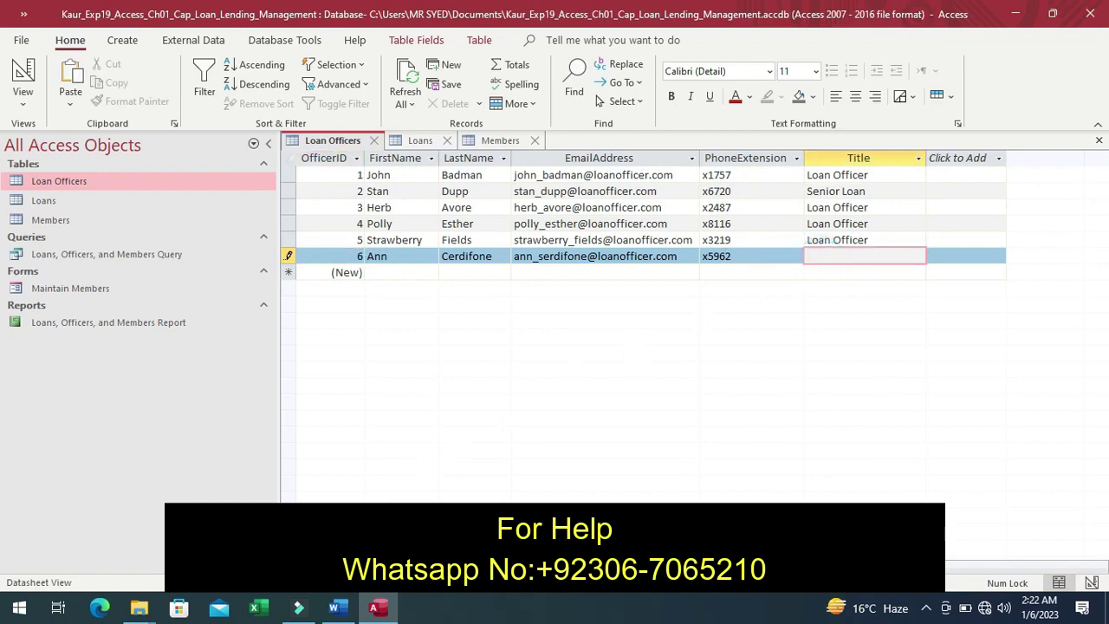
click(336, 606)
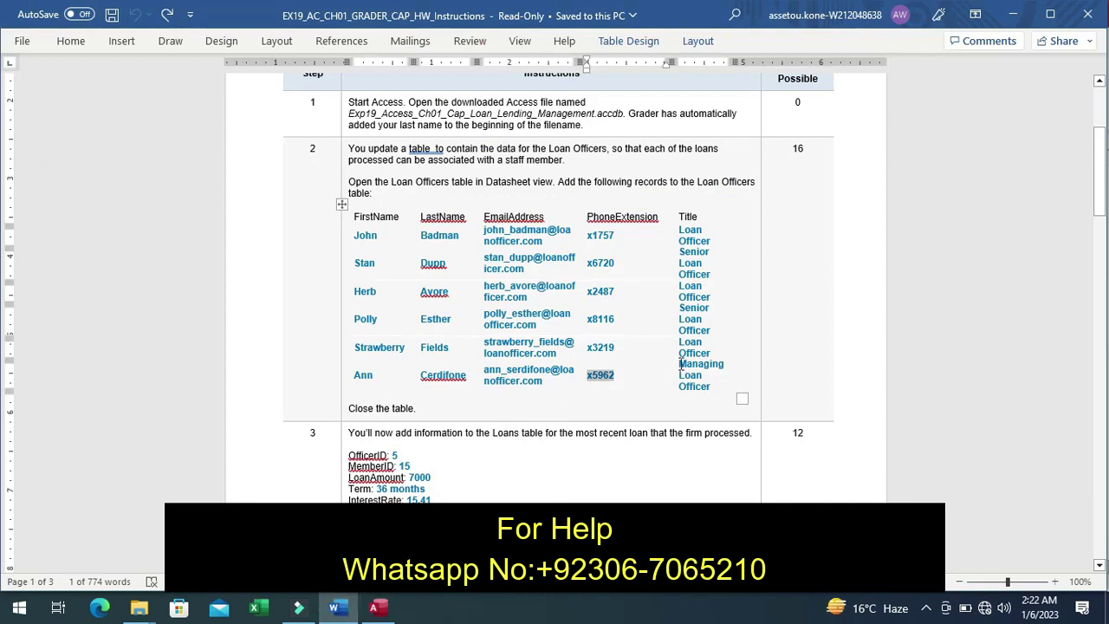
drag(682, 368, 696, 392)
key(ctrl+c)
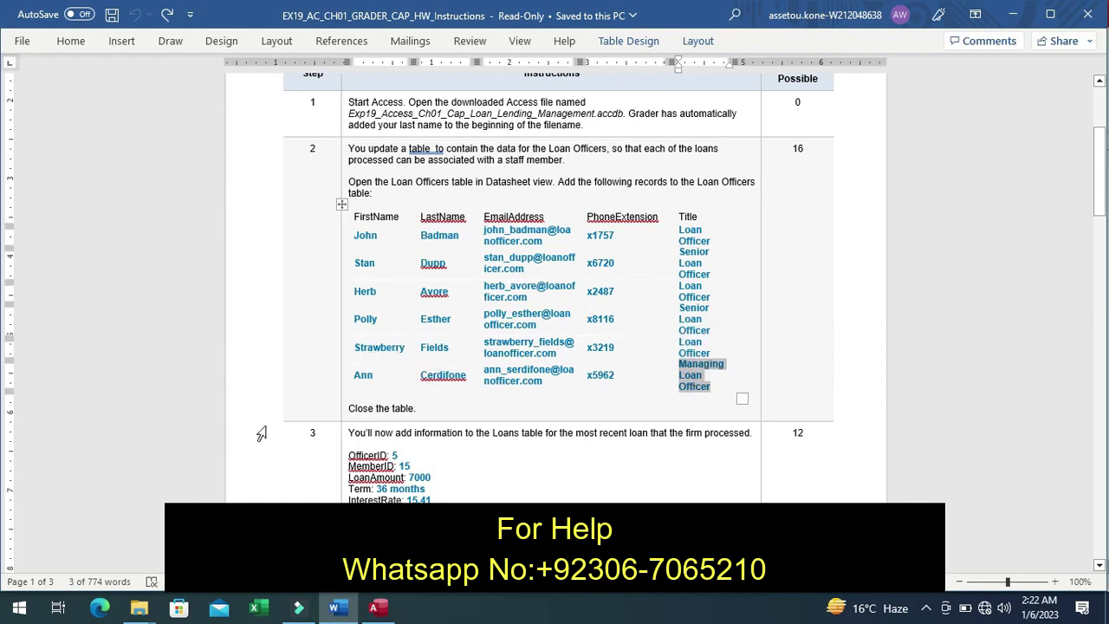
click(377, 610)
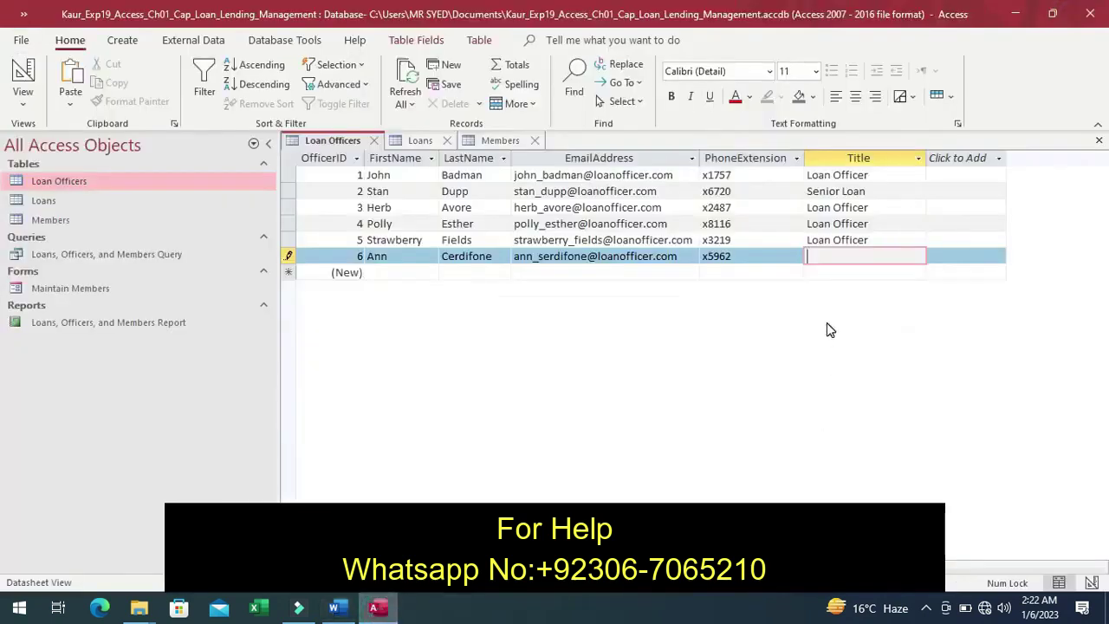
key(ctrl+v)
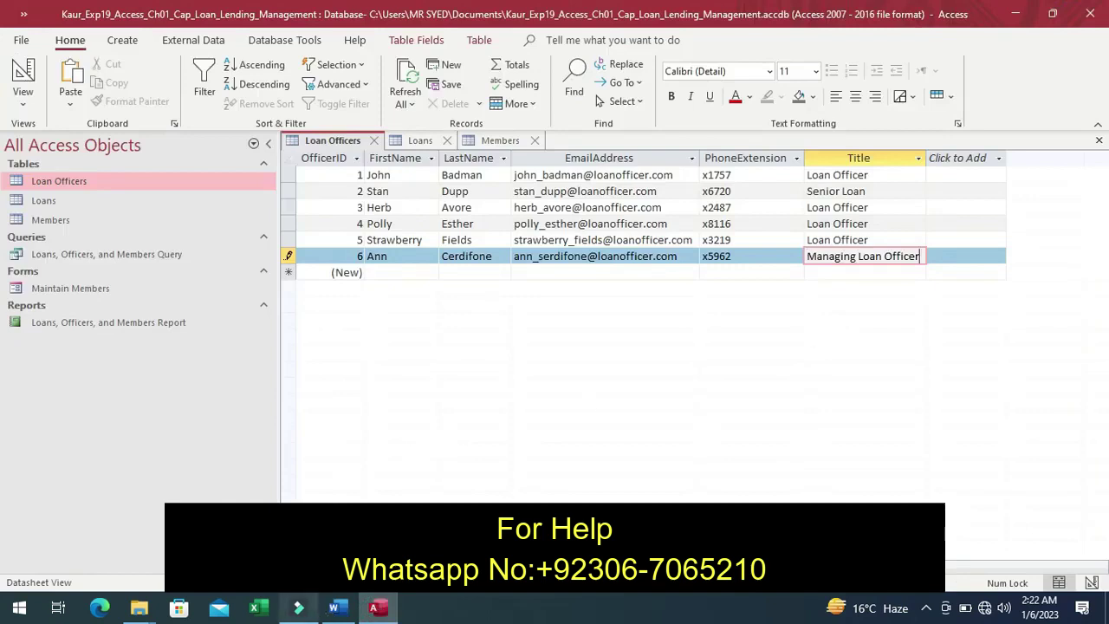
click(336, 607)
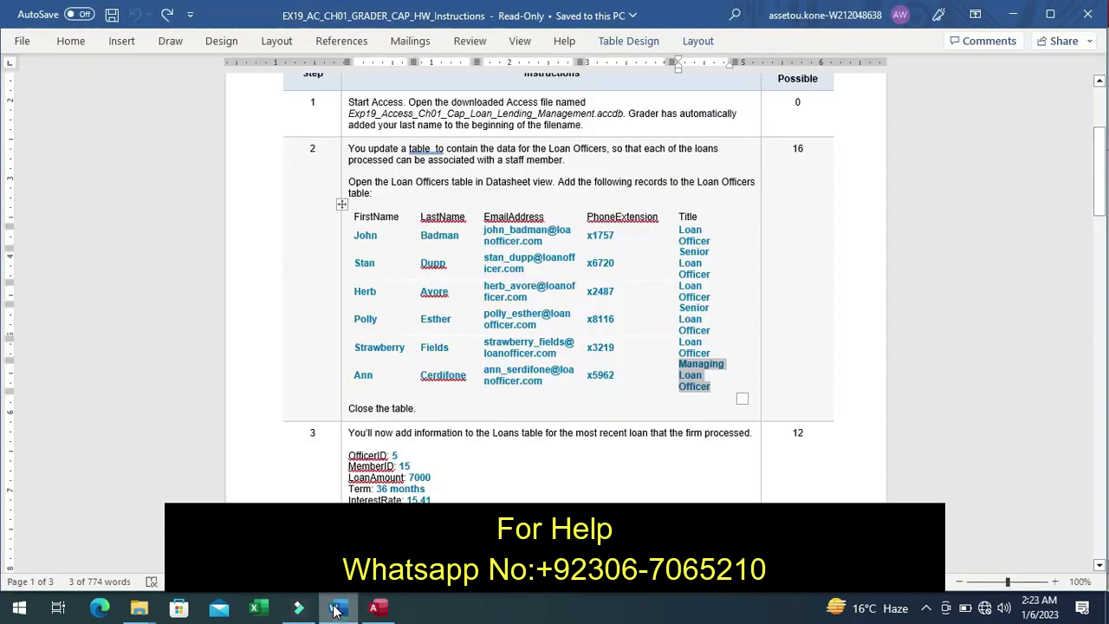
mouse_move(390, 612)
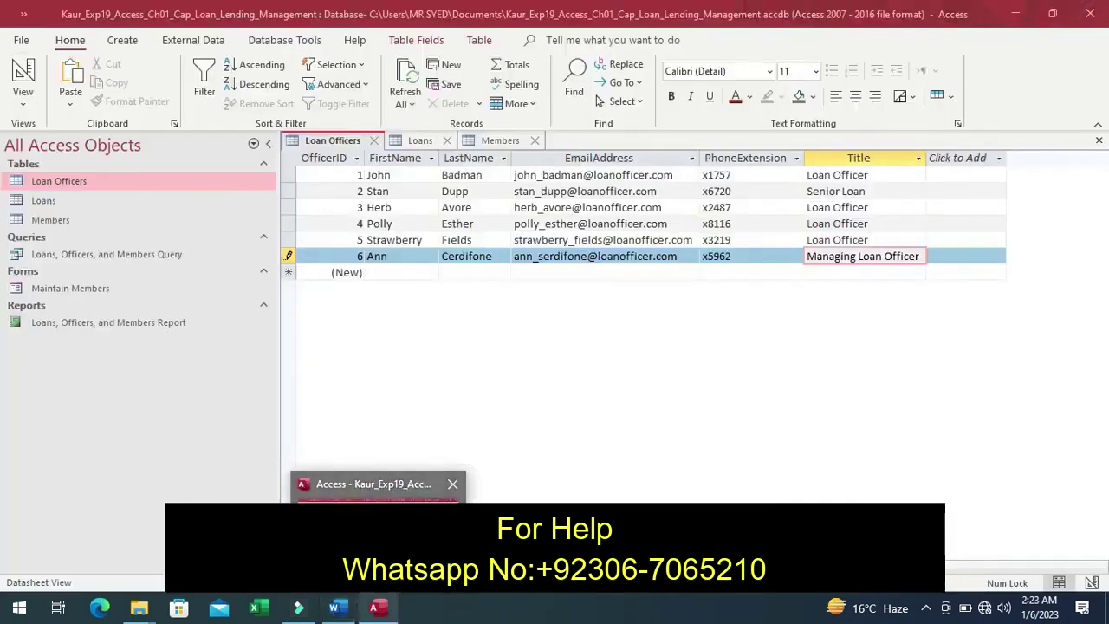
click(375, 487)
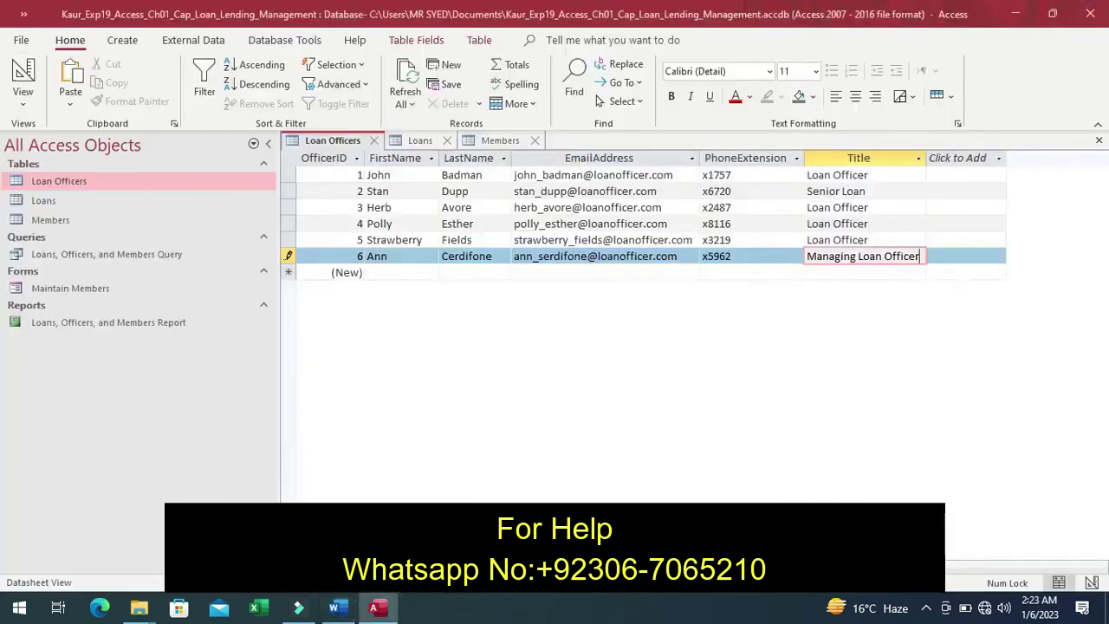
- Switch to the Word instructions and highlight the whole step 3 text about the new Loans table record in yellow
click(352, 610)
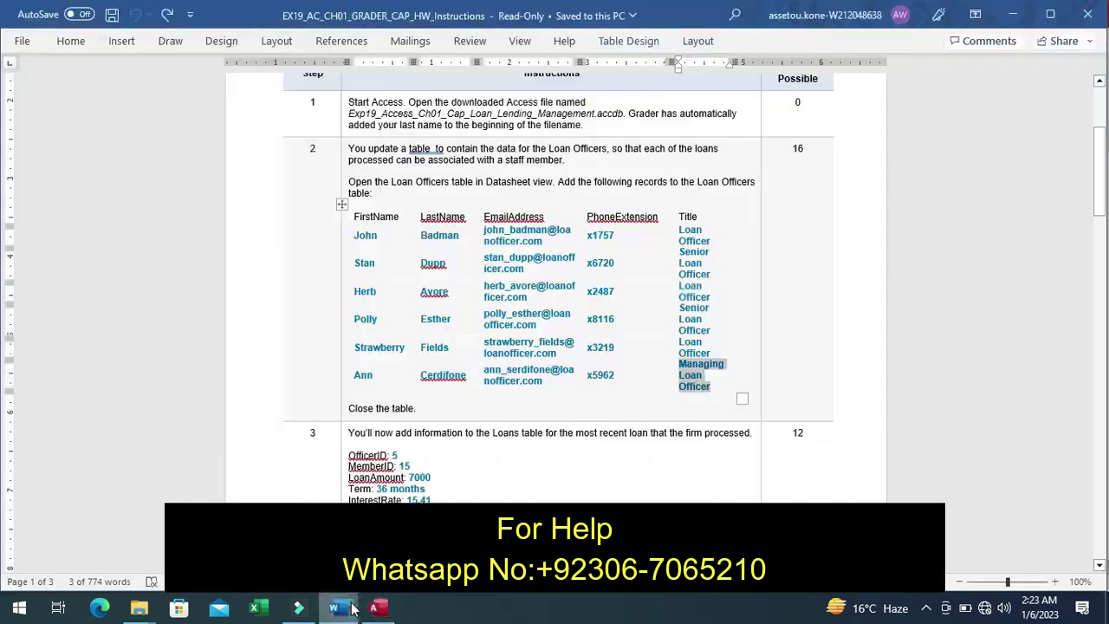
mouse_move(374, 609)
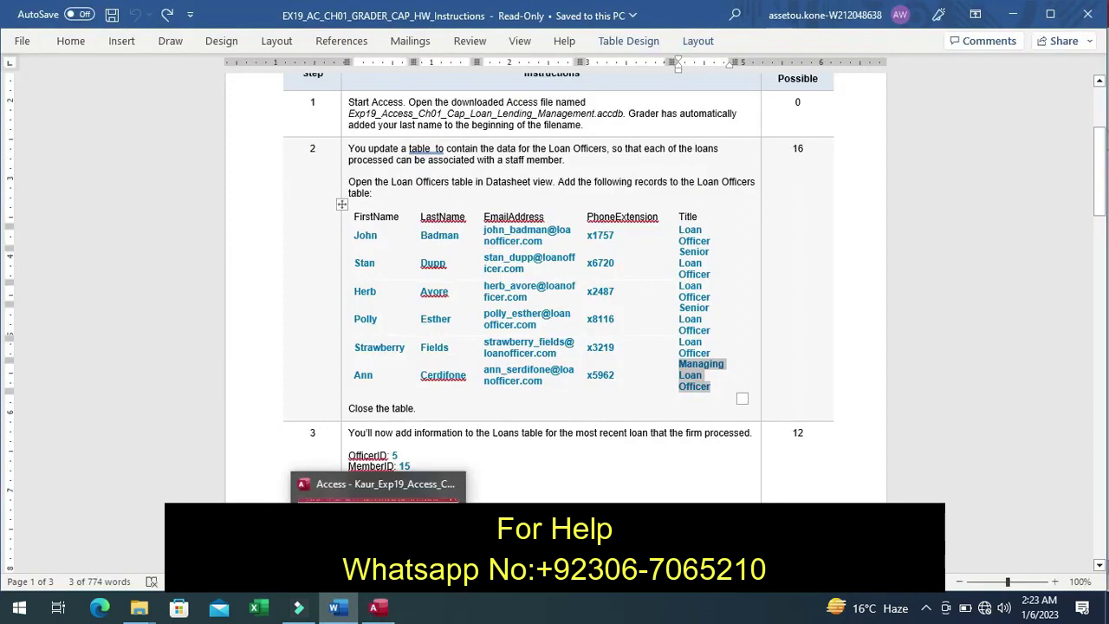
click(1099, 565)
click(1098, 565)
click(1099, 565)
click(1099, 565)
click(1098, 565)
click(1099, 565)
click(1099, 565)
click(1099, 565)
click(1099, 565)
click(1099, 565)
click(1099, 565)
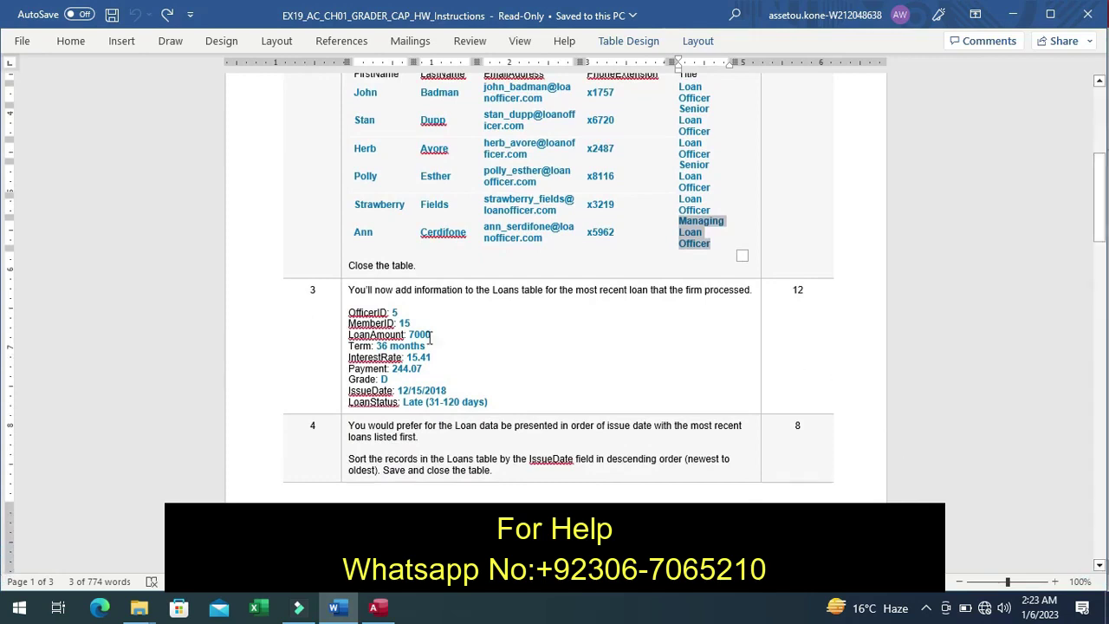
click(344, 336)
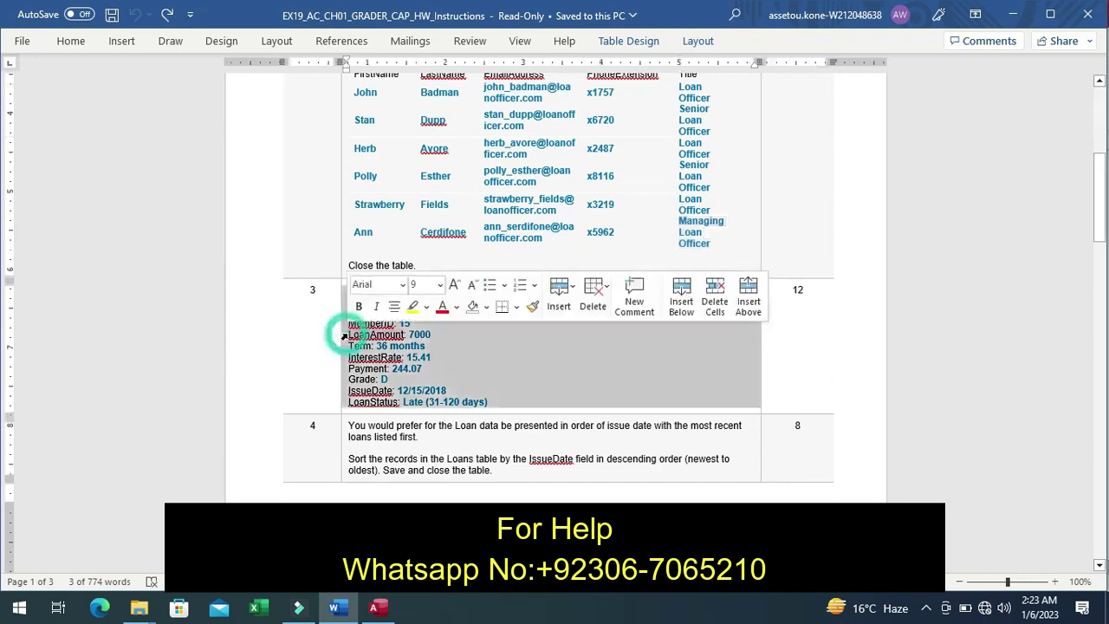
click(412, 308)
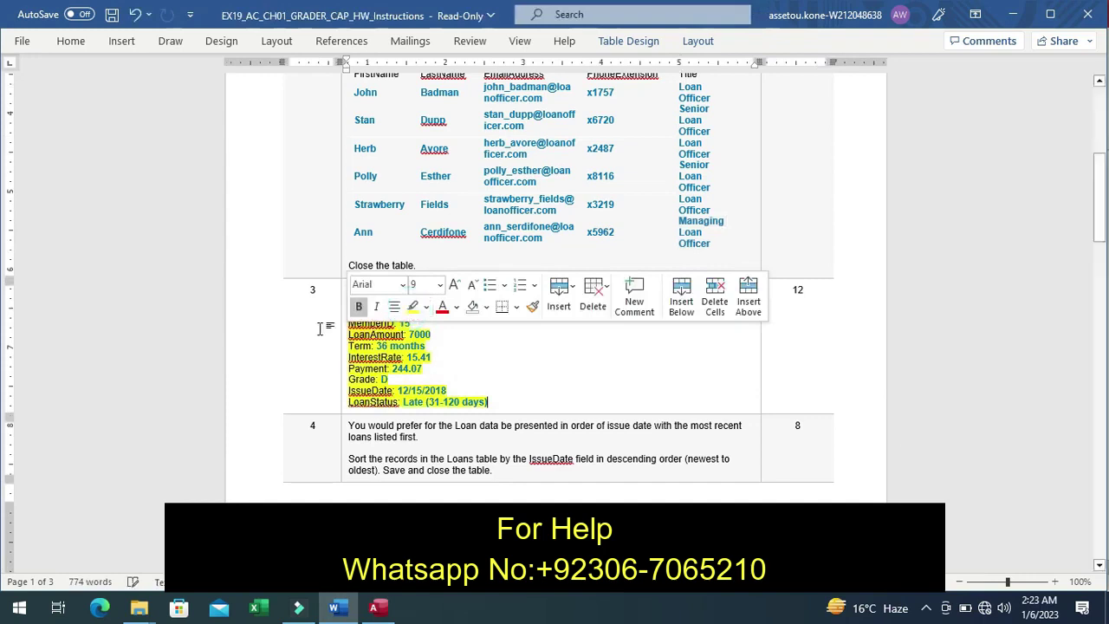
click(294, 338)
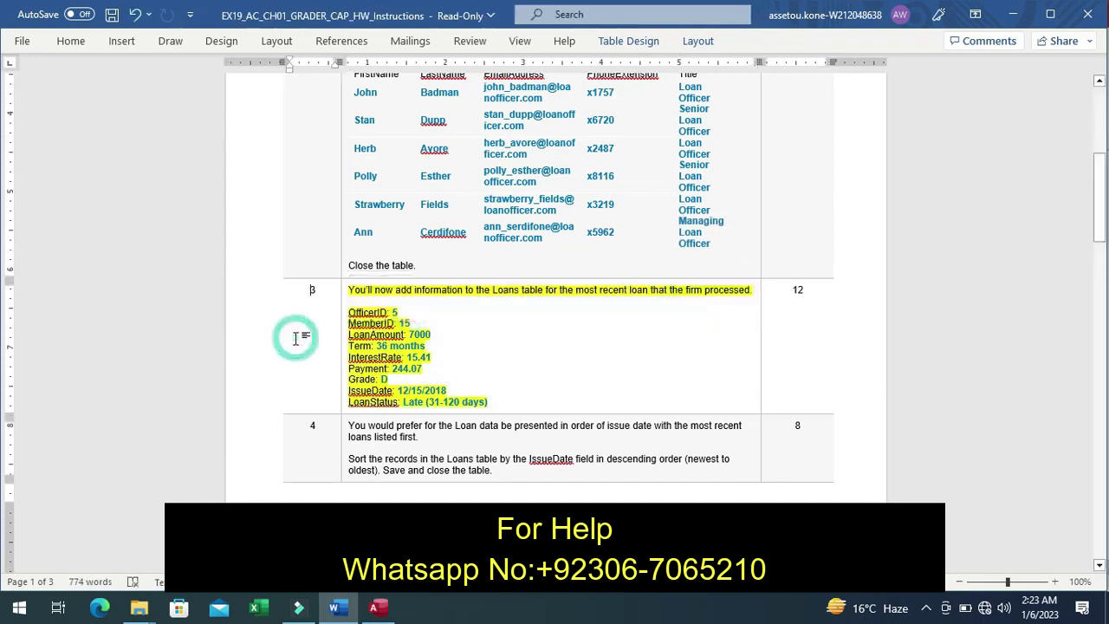